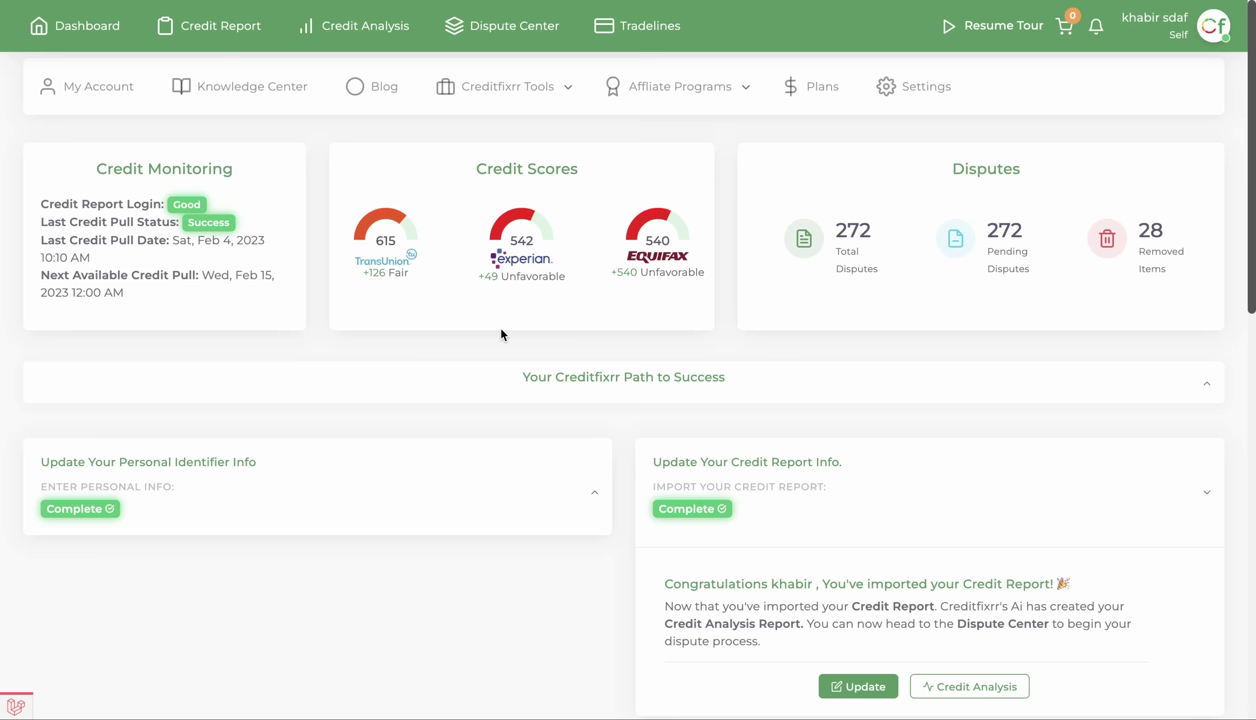
# - Expand the 'Update Your Personal Identifier Info' card and open its Personal Information form
pyautogui.click(563, 476)
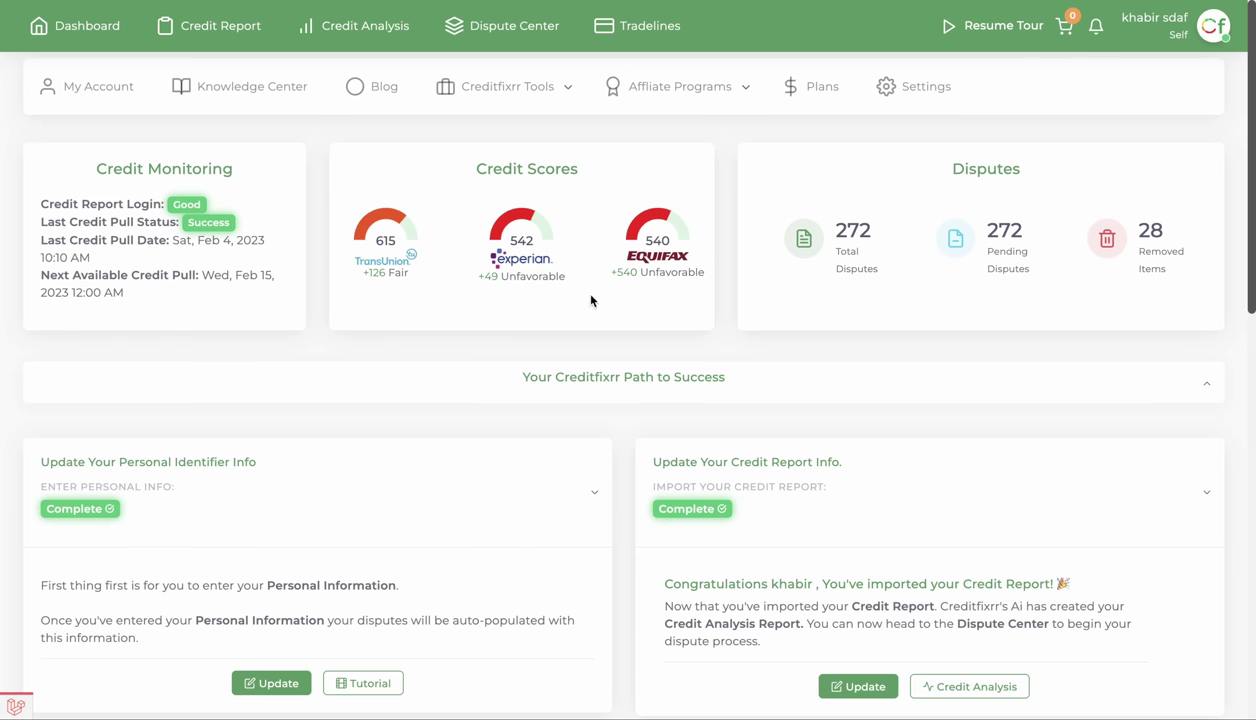
pyautogui.scroll(-5, 559, 337)
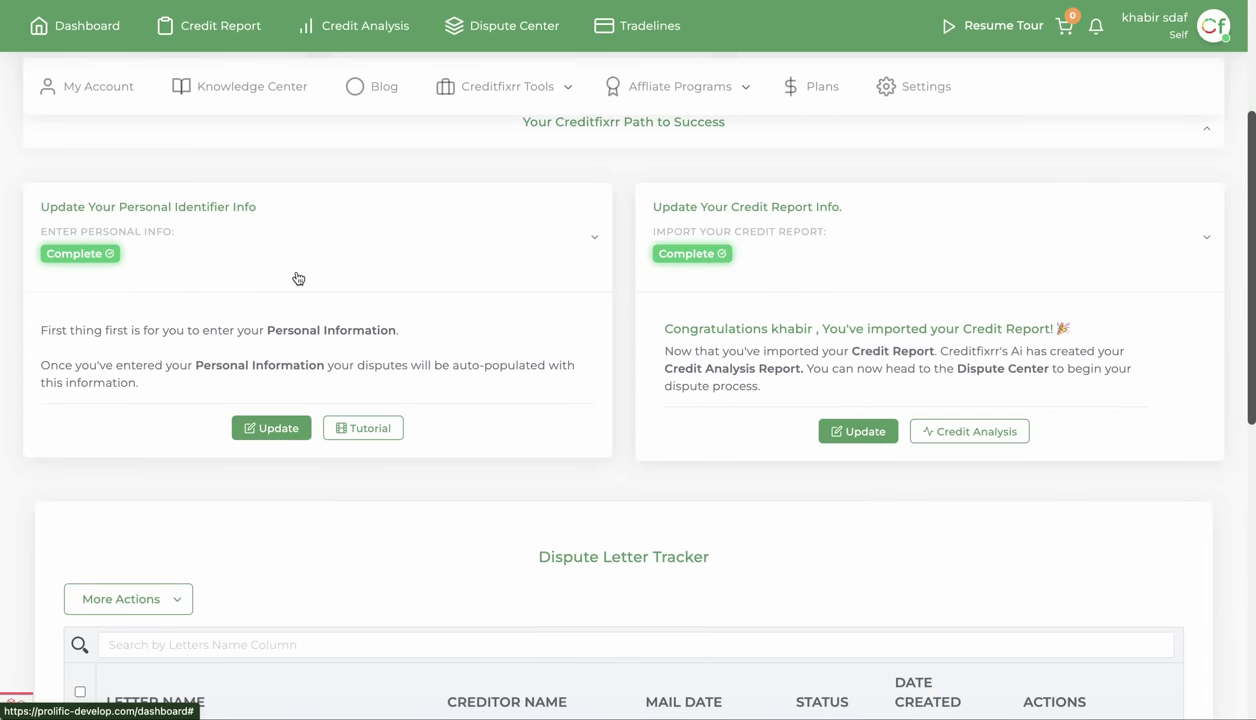
pyautogui.click(268, 432)
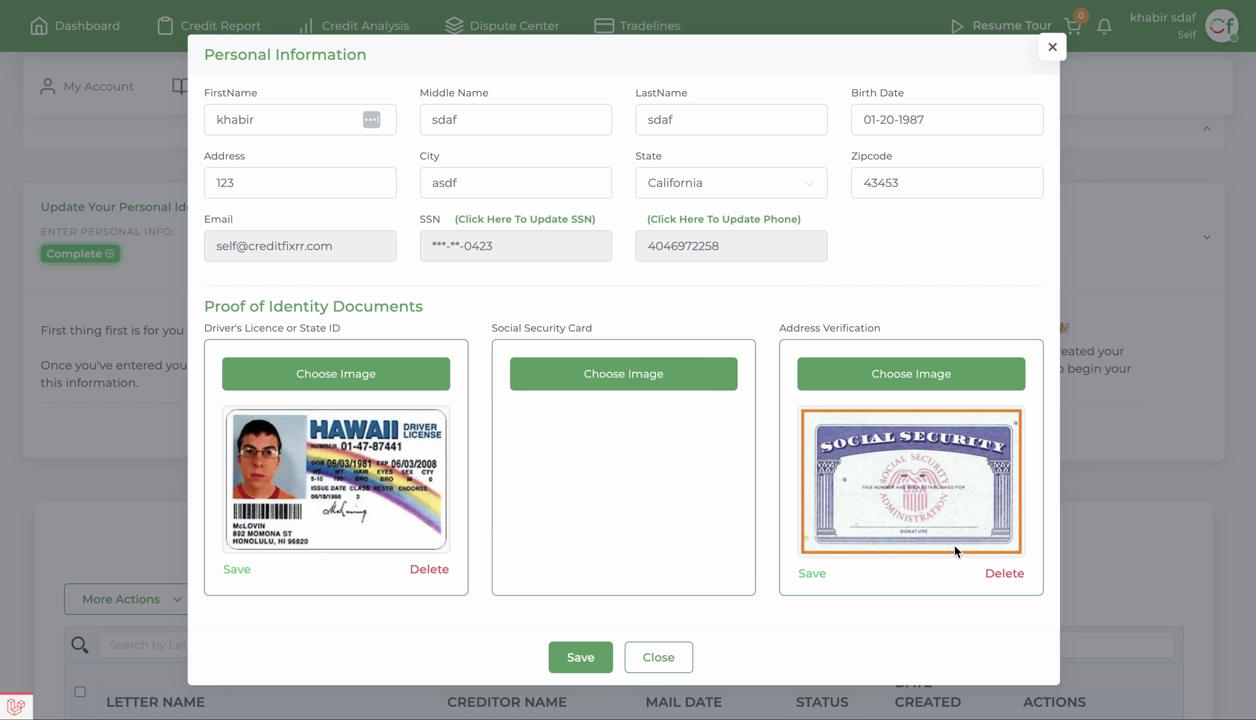
# - Replace the Address Verification image with phone_bill.jpeg and save the new image
pyautogui.click(1005, 574)
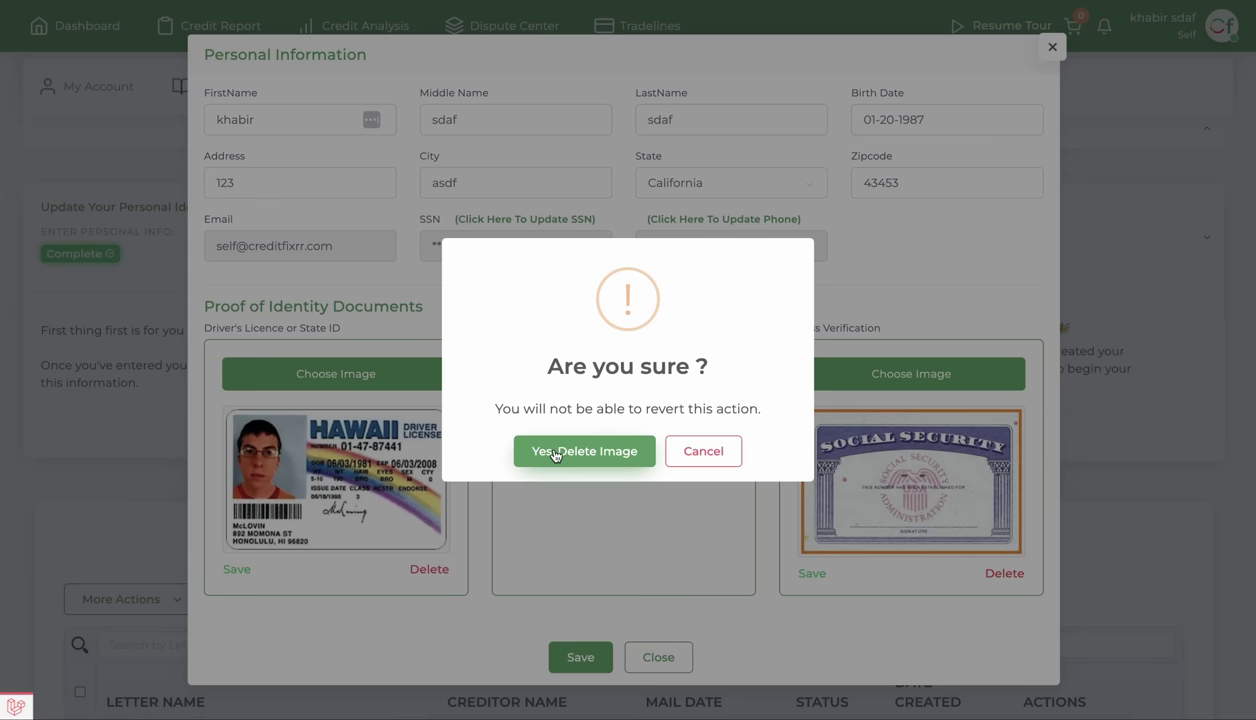
pyautogui.click(590, 457)
pyautogui.click(593, 455)
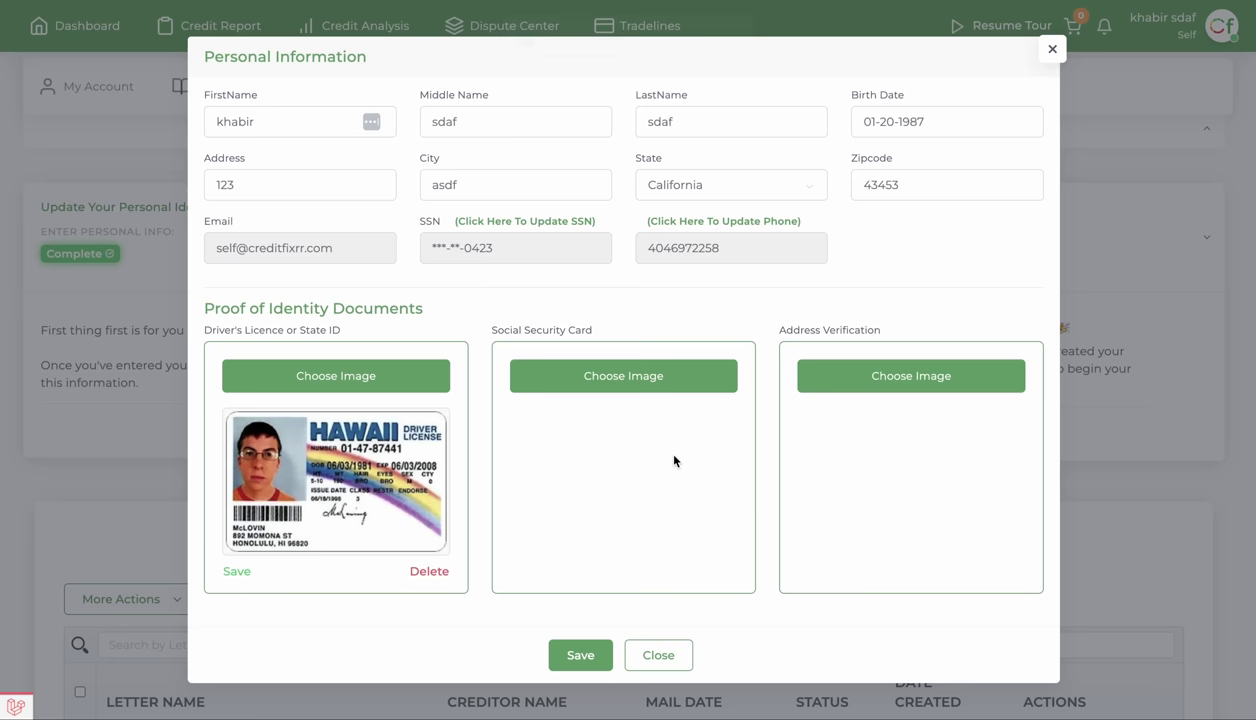
pyautogui.click(880, 375)
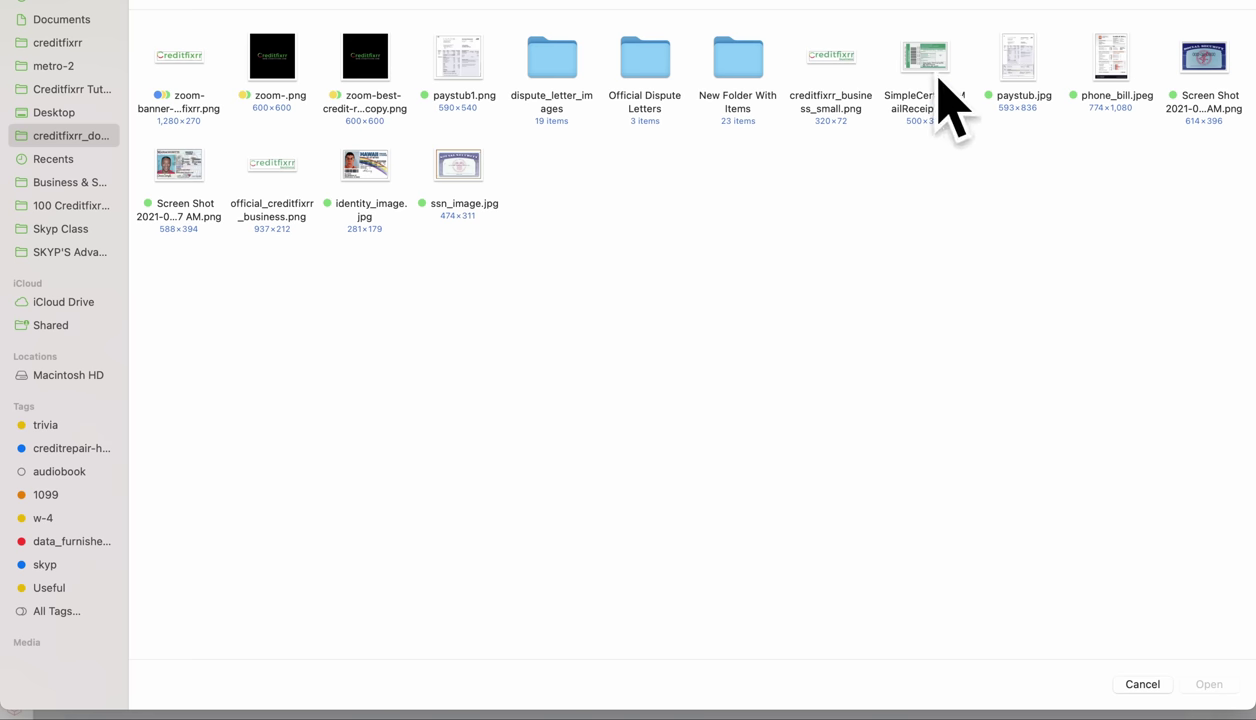
pyautogui.doubleClick(1108, 62)
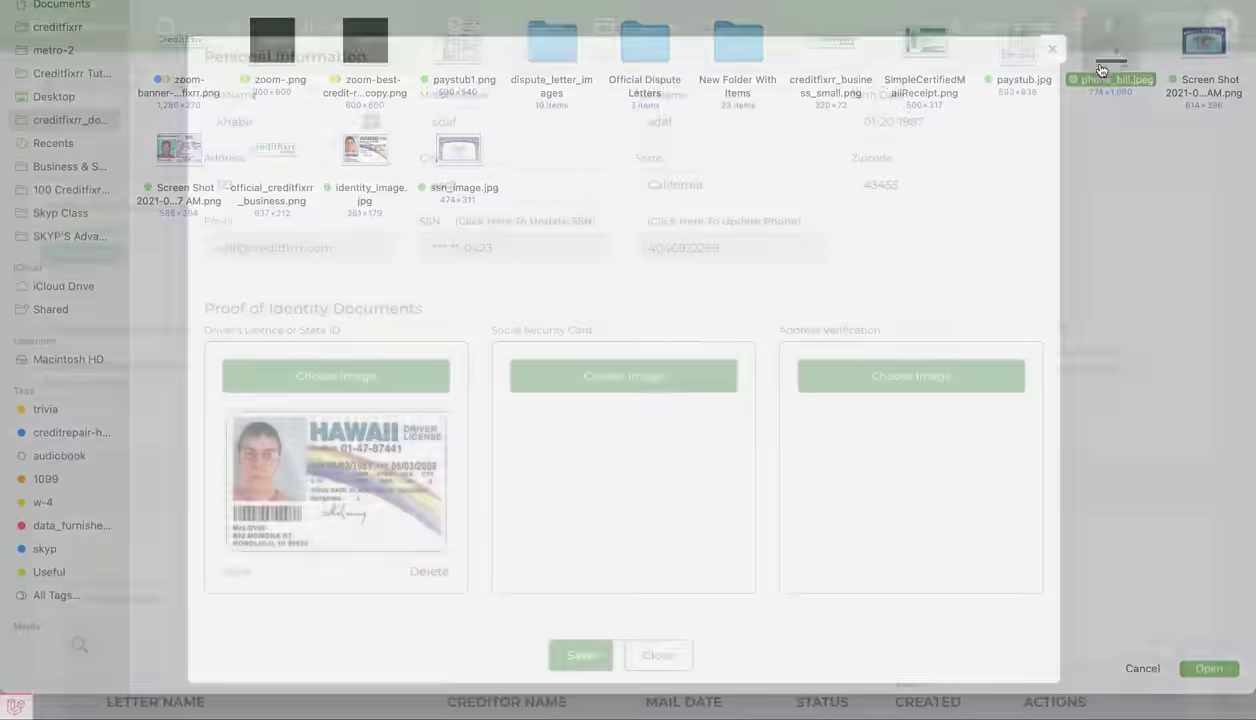
pyautogui.scroll(-3, 840, 490)
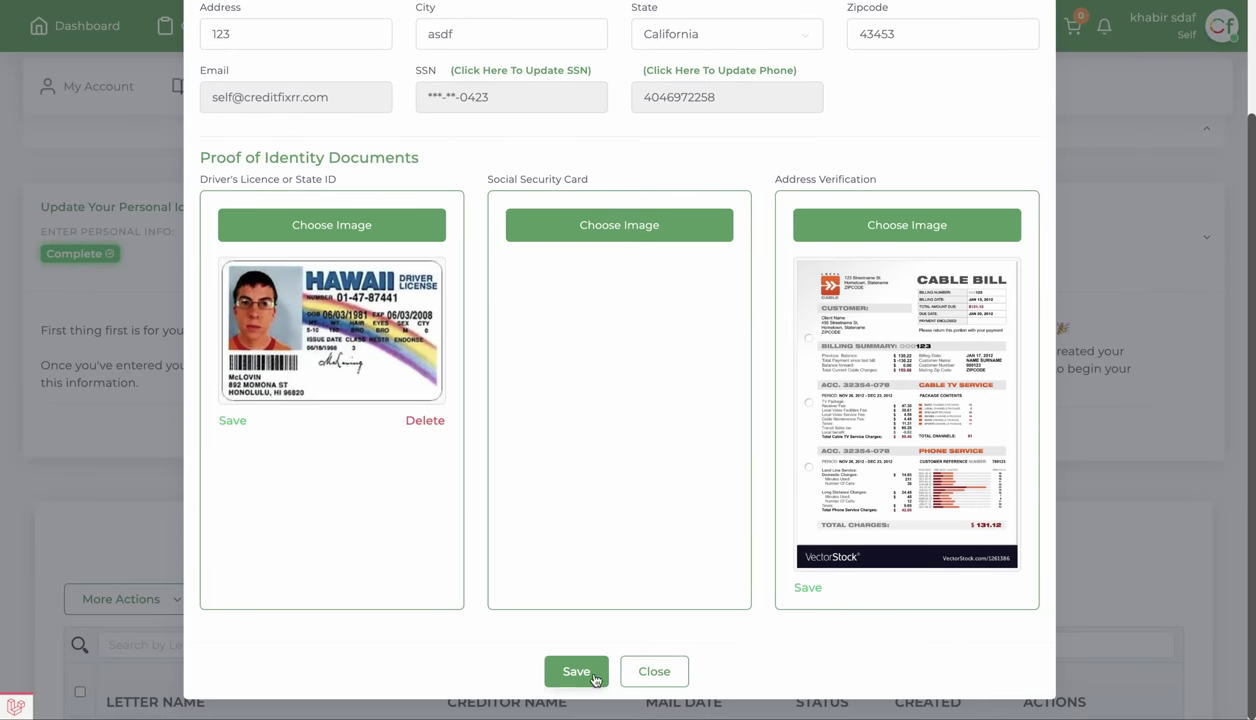
pyautogui.click(809, 590)
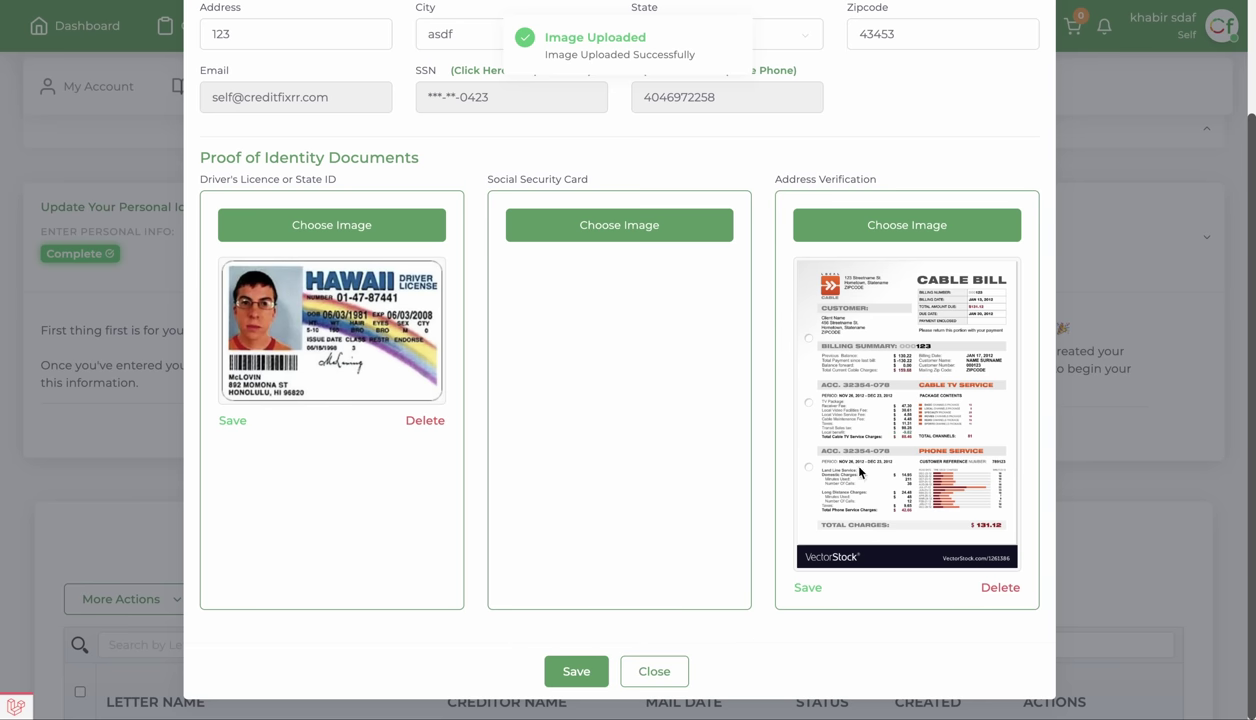
pyautogui.click(806, 591)
# - Save and close the personal information, recheck it, then open the credit monitoring logins
pyautogui.click(583, 678)
pyautogui.click(658, 676)
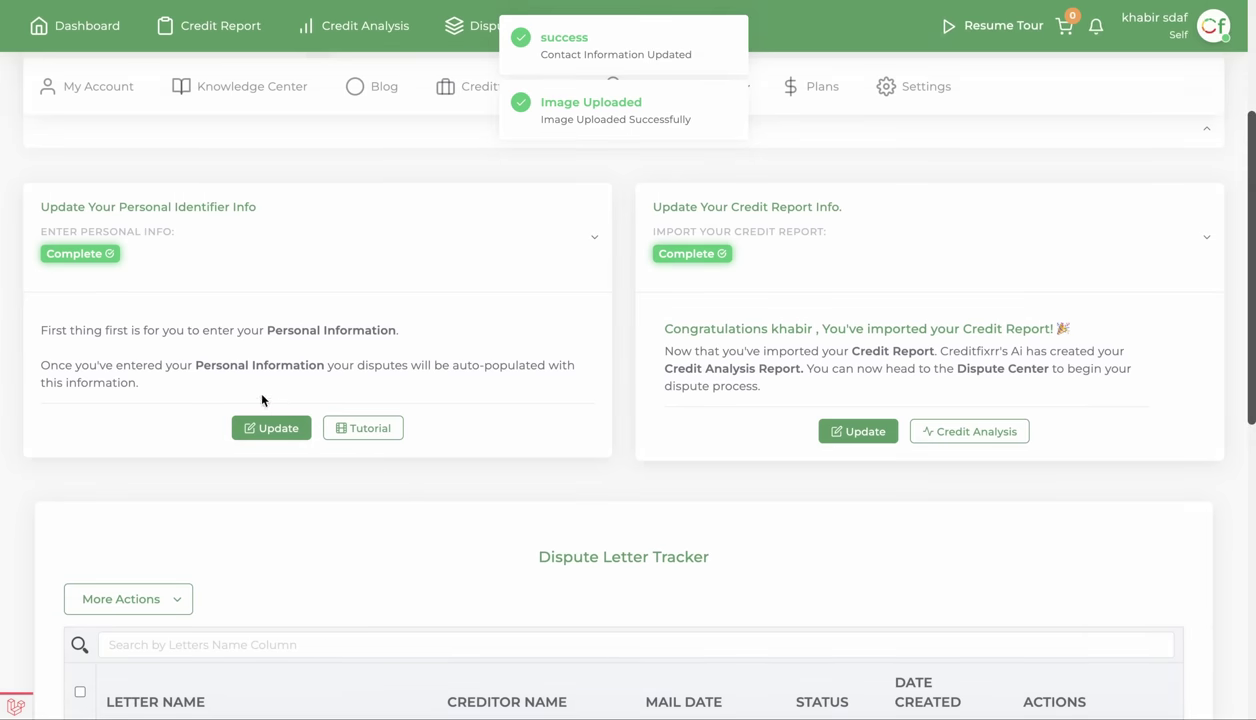
pyautogui.click(271, 427)
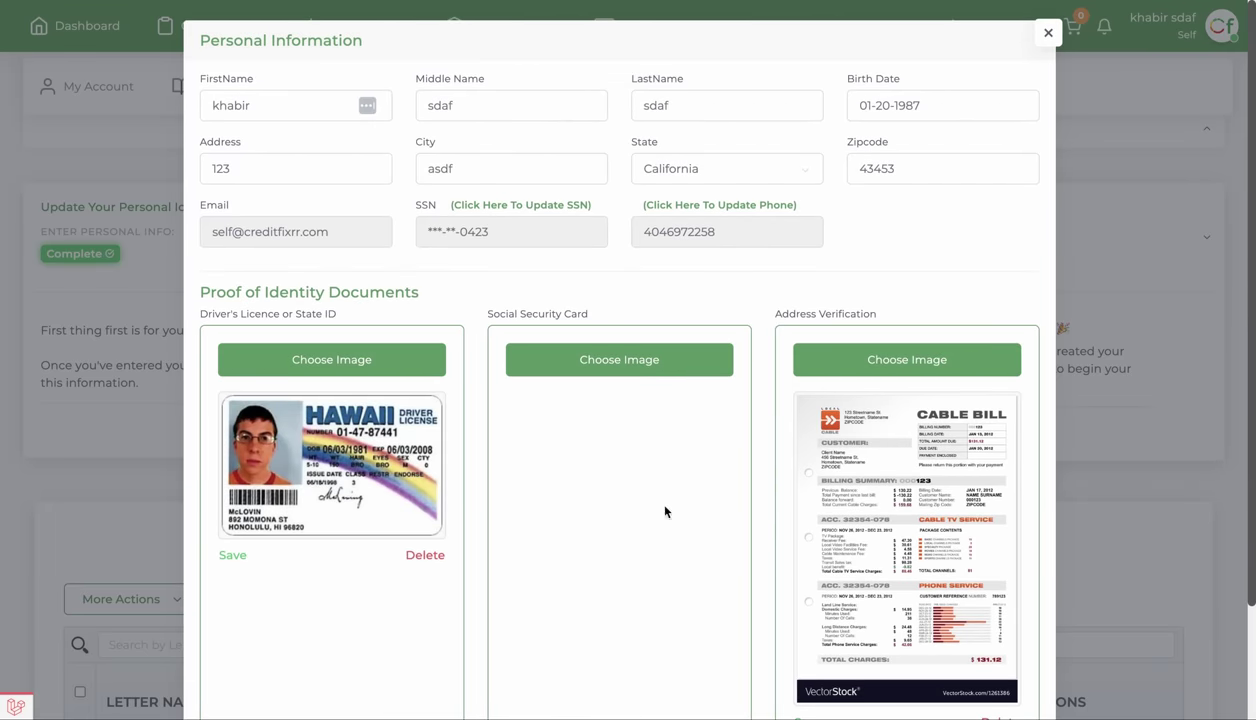
pyautogui.scroll(-2, 280, 361)
pyautogui.scroll(2, 296, 147)
pyautogui.press('Escape')
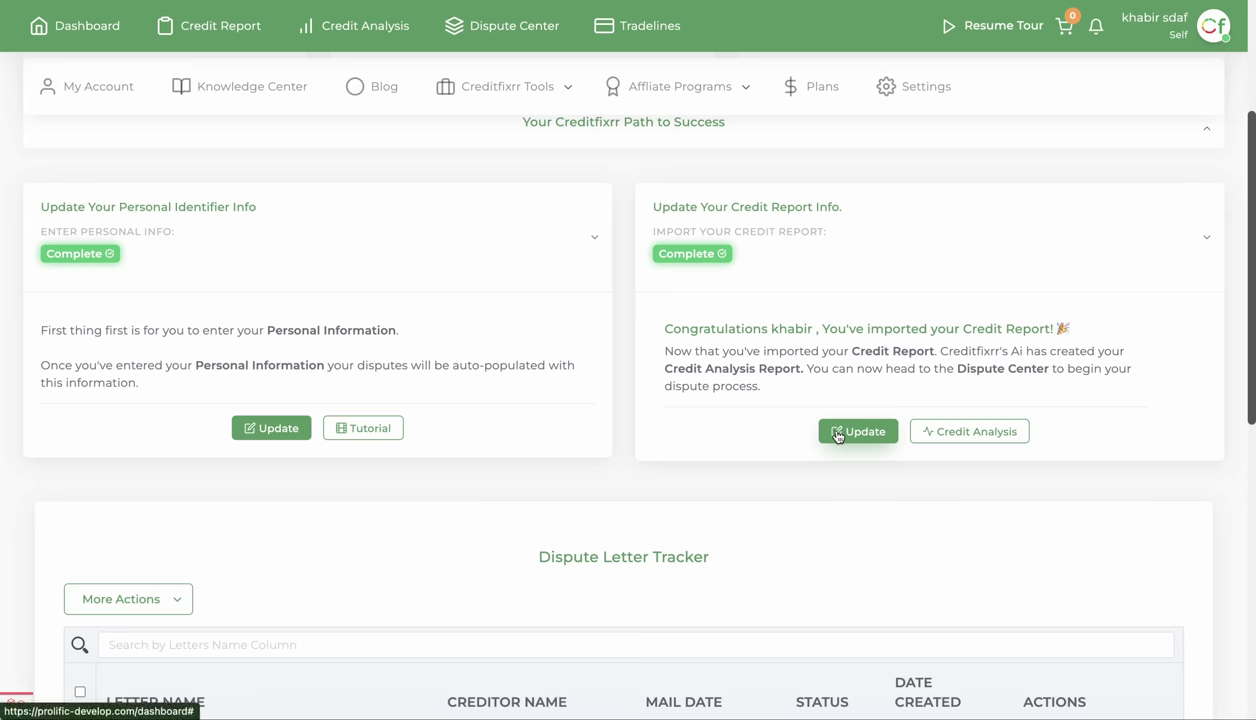
pyautogui.click(838, 433)
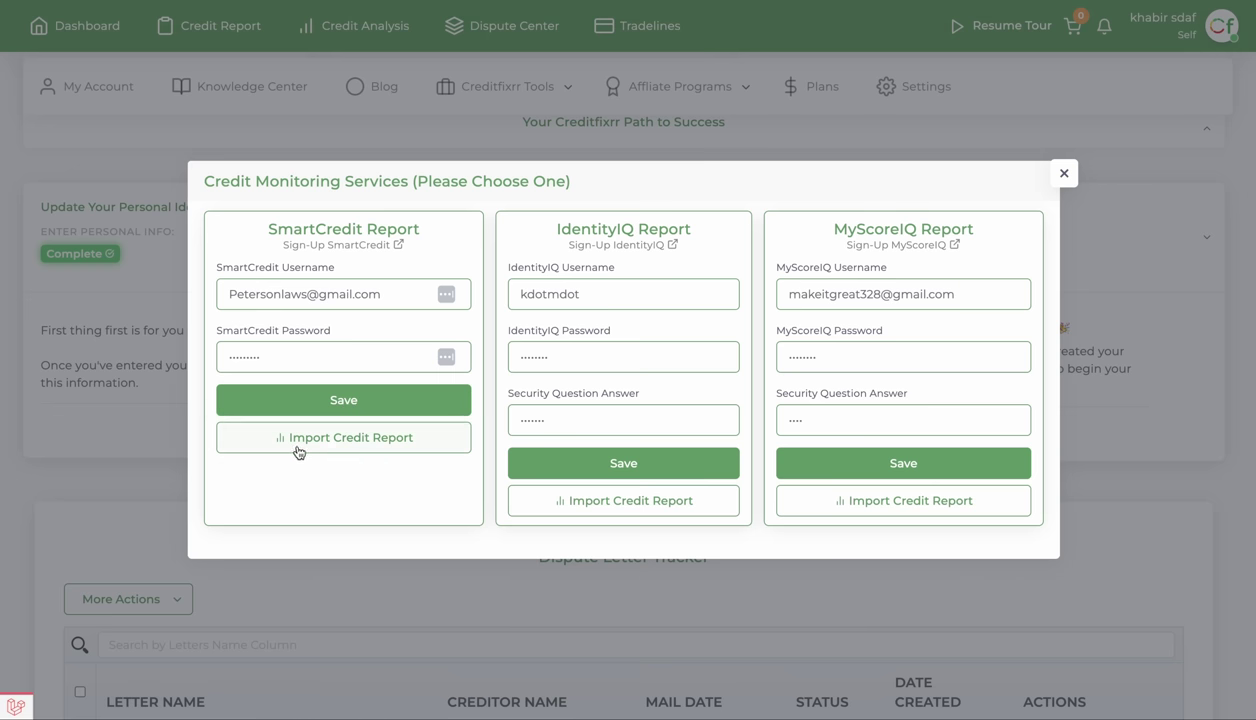
# - Close the Credit Monitoring Services window and highlight the last and next credit pull dates
pyautogui.click(1064, 173)
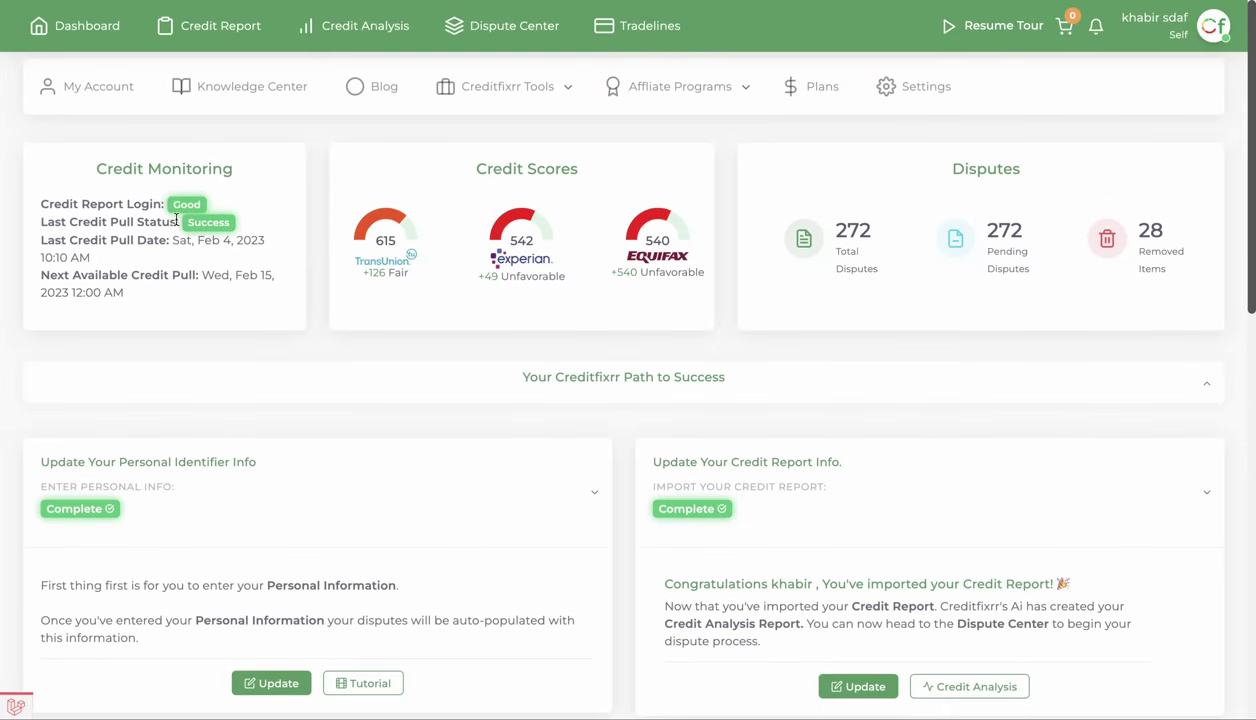
pyautogui.click(197, 204)
pyautogui.click(205, 222)
pyautogui.moveTo(172, 240); pyautogui.dragTo(266, 240)
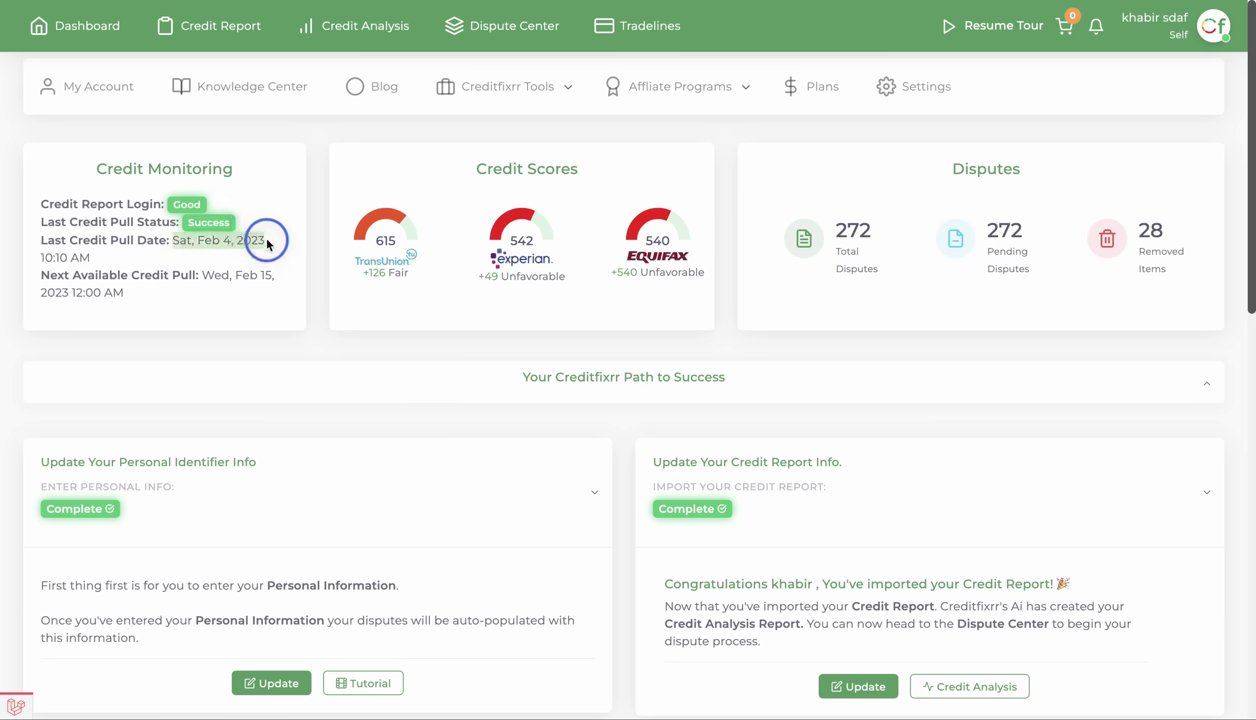
pyautogui.moveTo(203, 275); pyautogui.dragTo(133, 296)
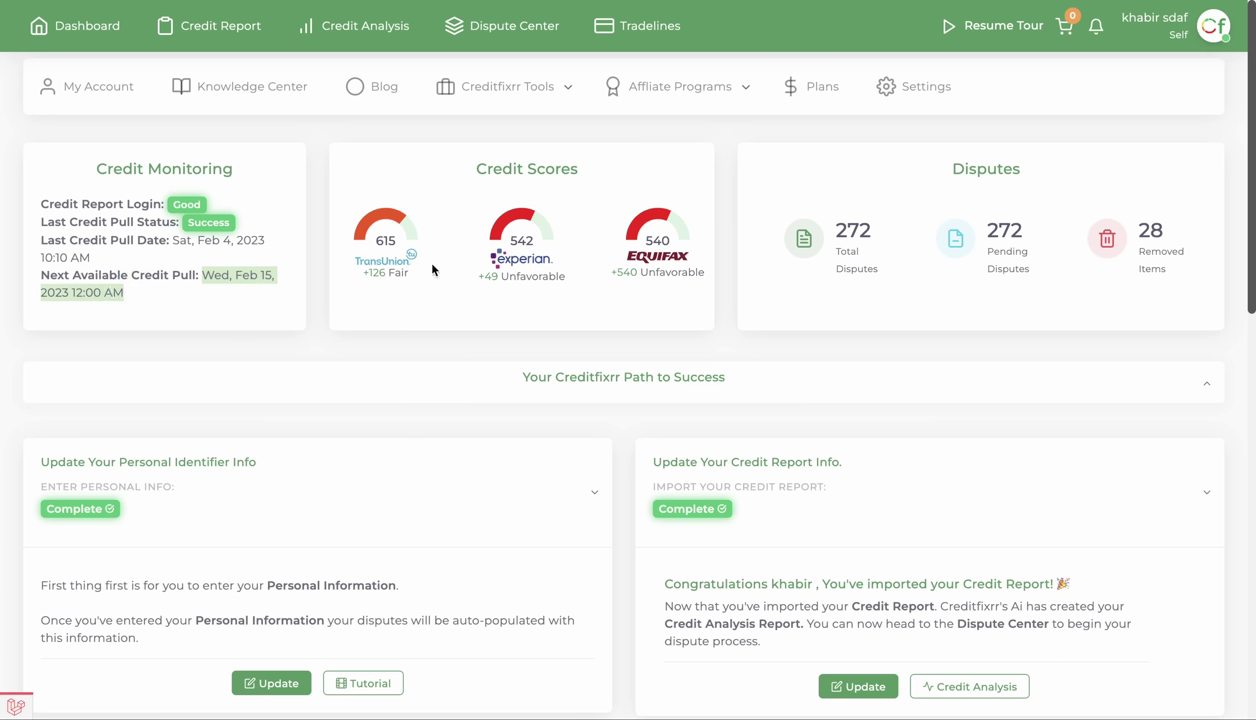
pyautogui.scroll(-3, 736, 322)
pyautogui.scroll(3, 746, 331)
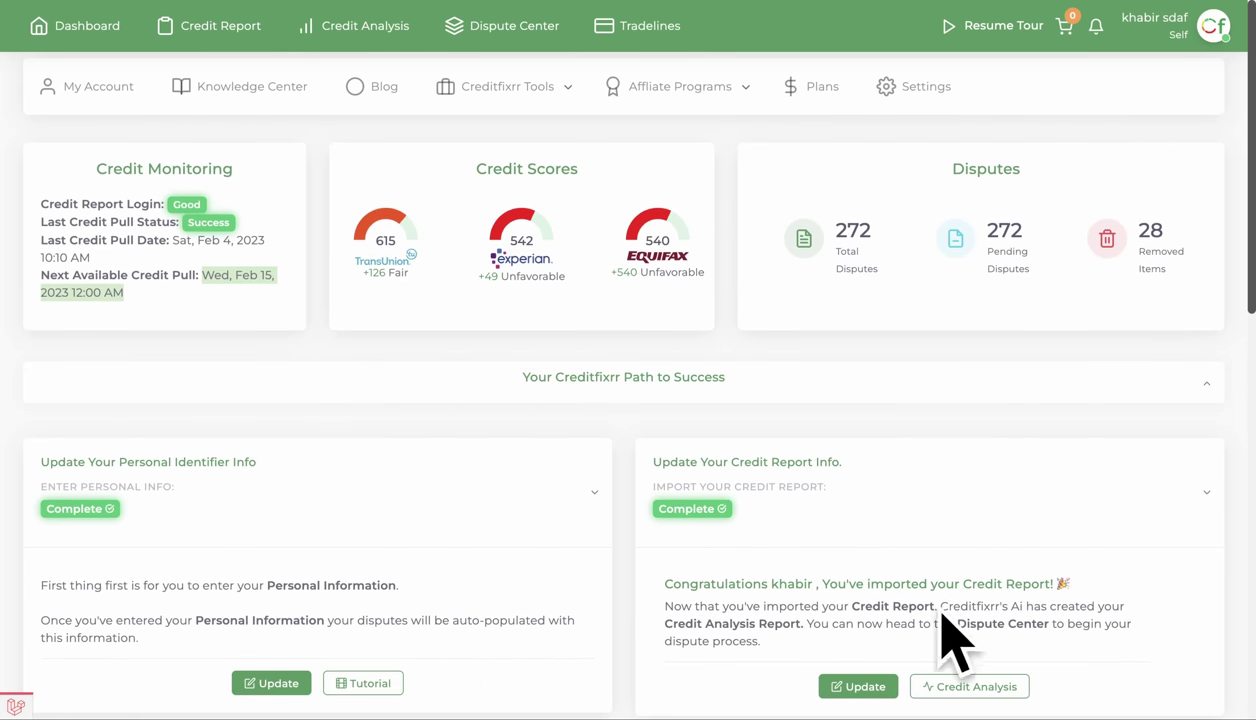
# - Review the credit monitoring service logins again, then open the Credit Analysis Report
pyautogui.click(856, 689)
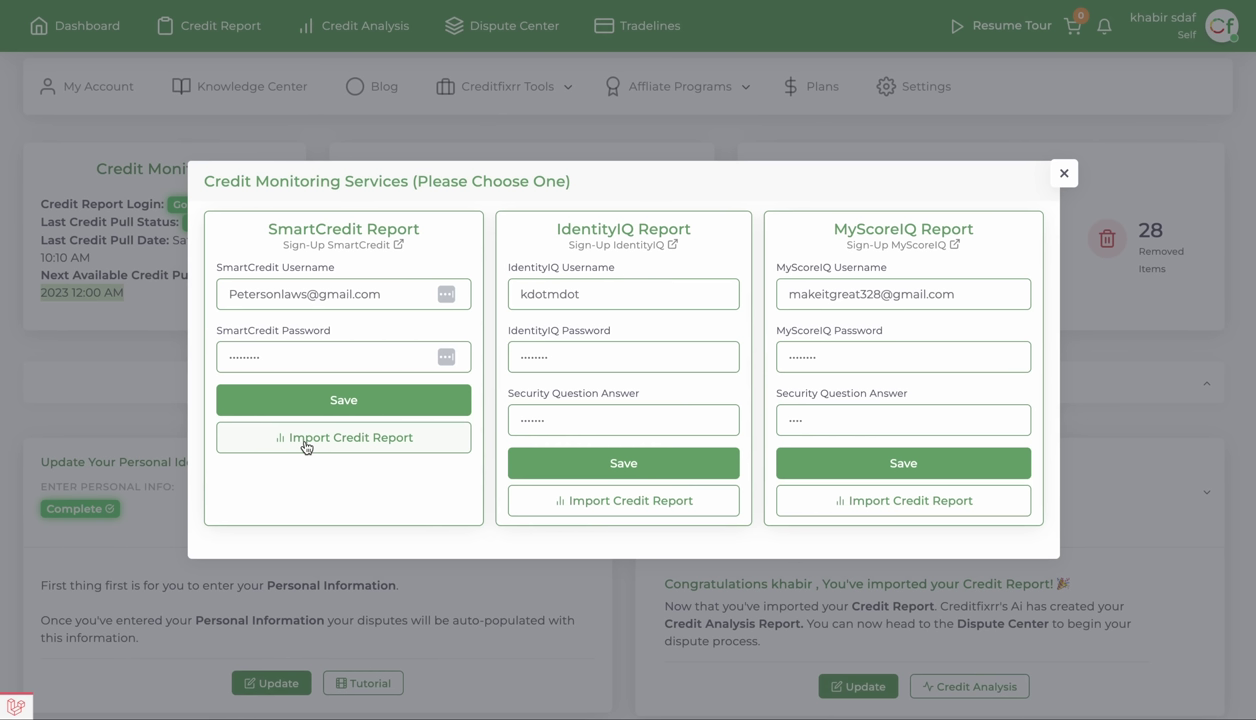
pyautogui.click(96, 289)
pyautogui.moveTo(49, 275); pyautogui.dragTo(240, 276)
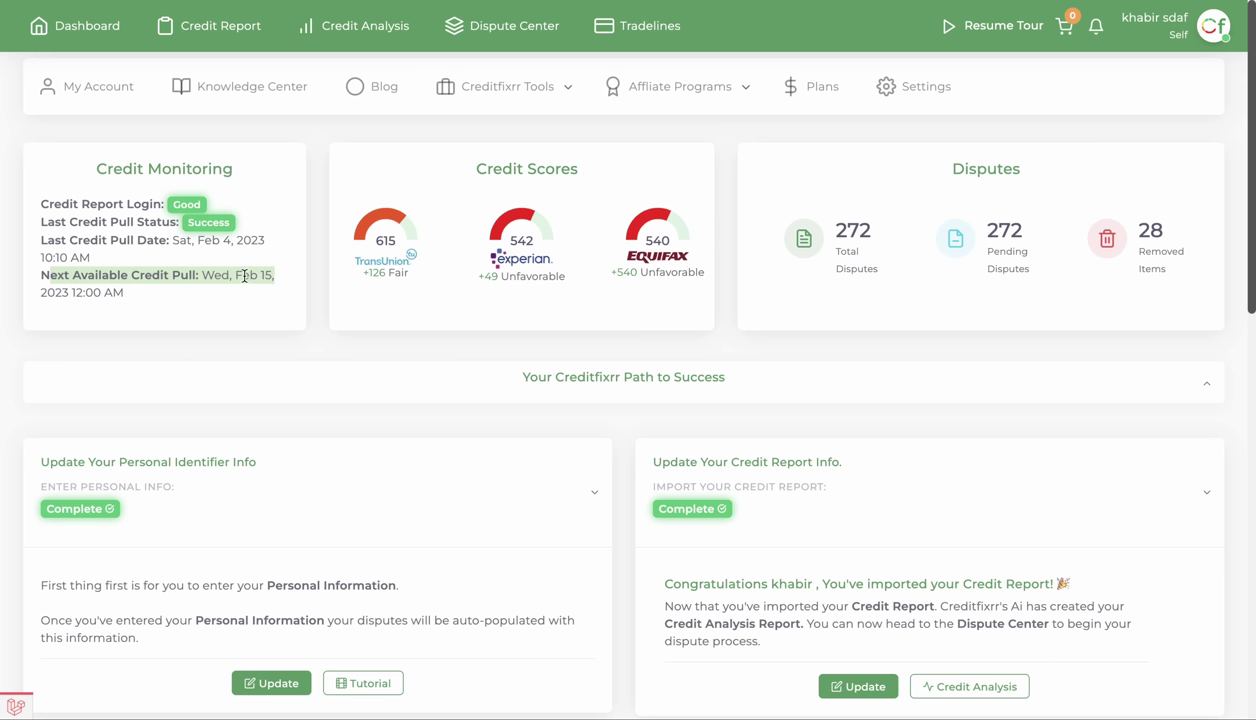
pyautogui.scroll(-2, 644, 566)
pyautogui.click(848, 455)
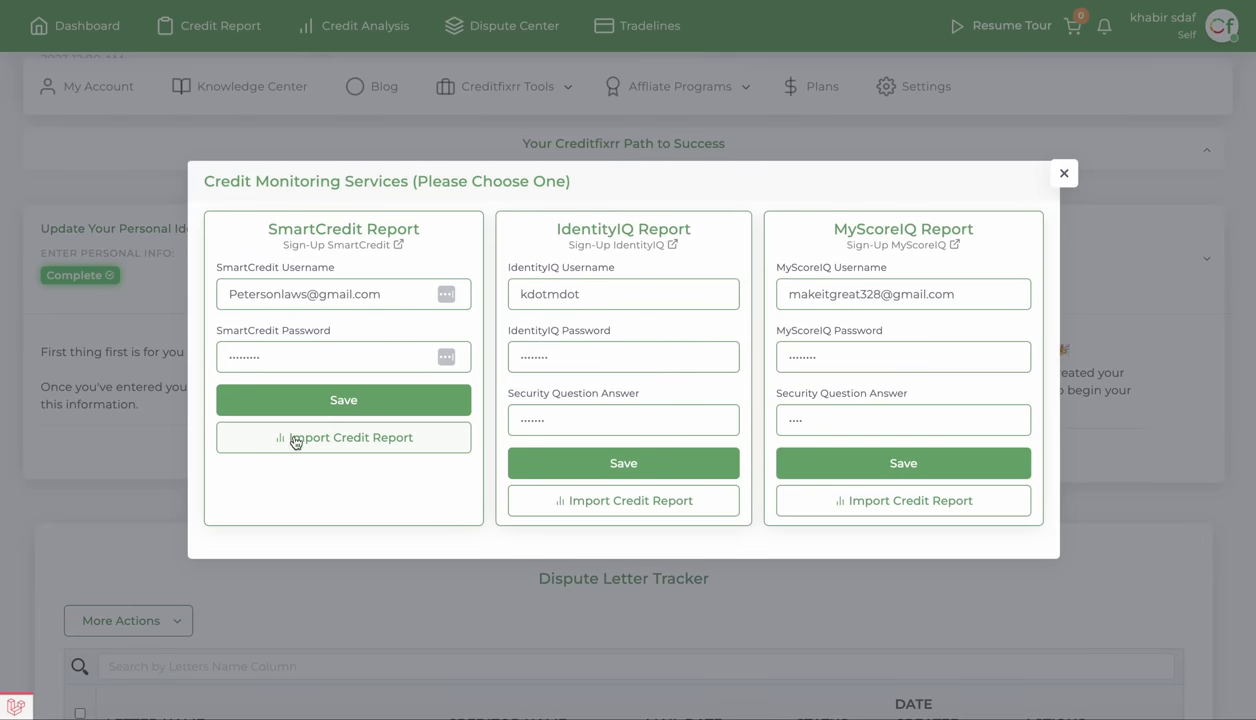
pyautogui.click(1061, 176)
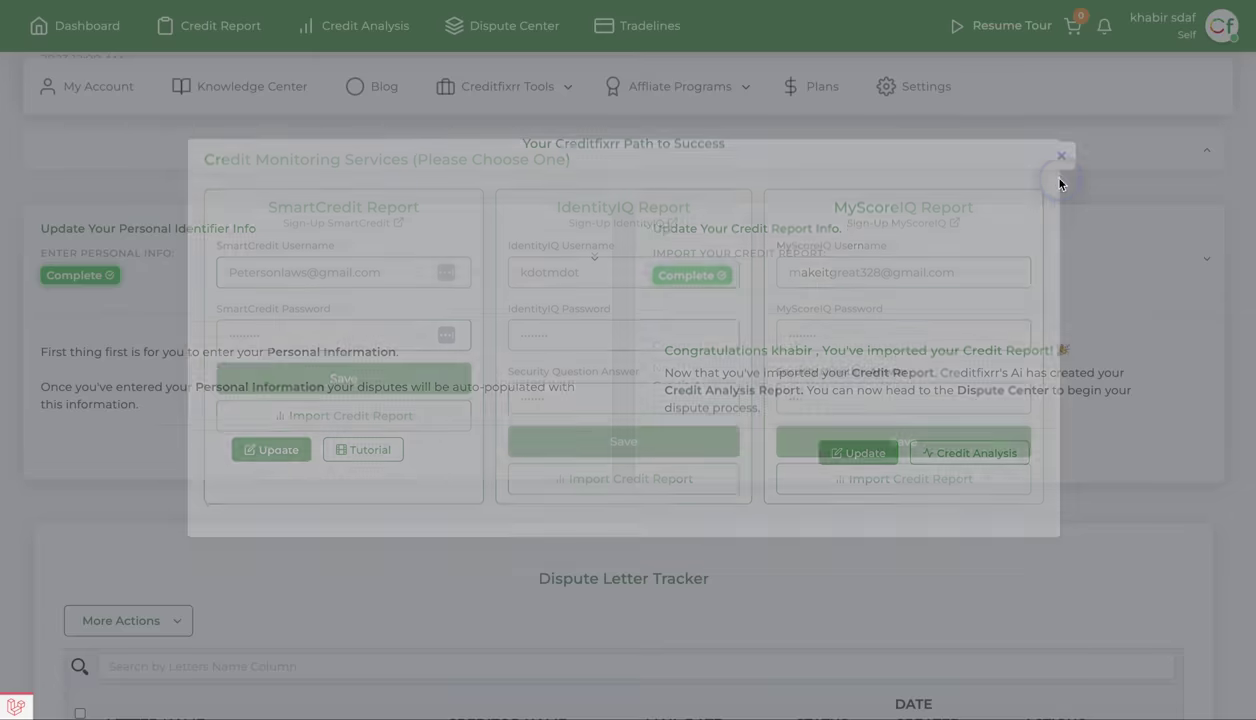
pyautogui.click(966, 455)
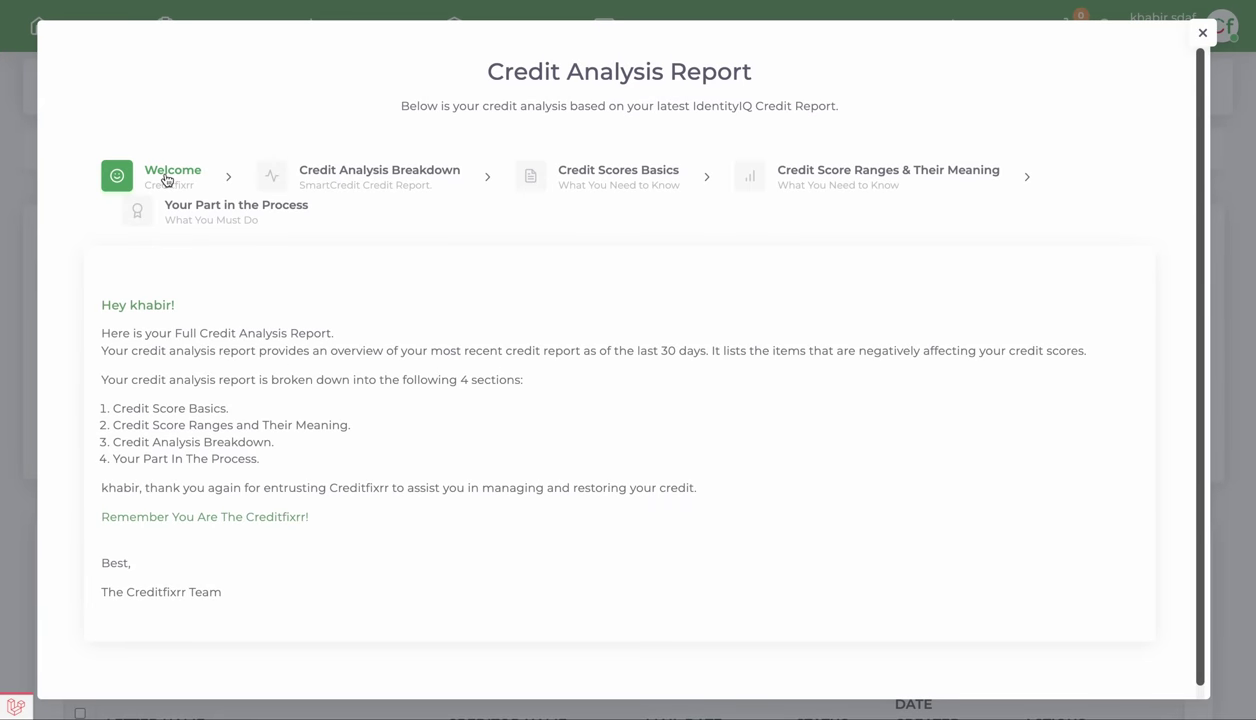
# - Read through the Credit Analysis Breakdown section of the report
pyautogui.click(395, 177)
pyautogui.scroll(-3, 578, 560)
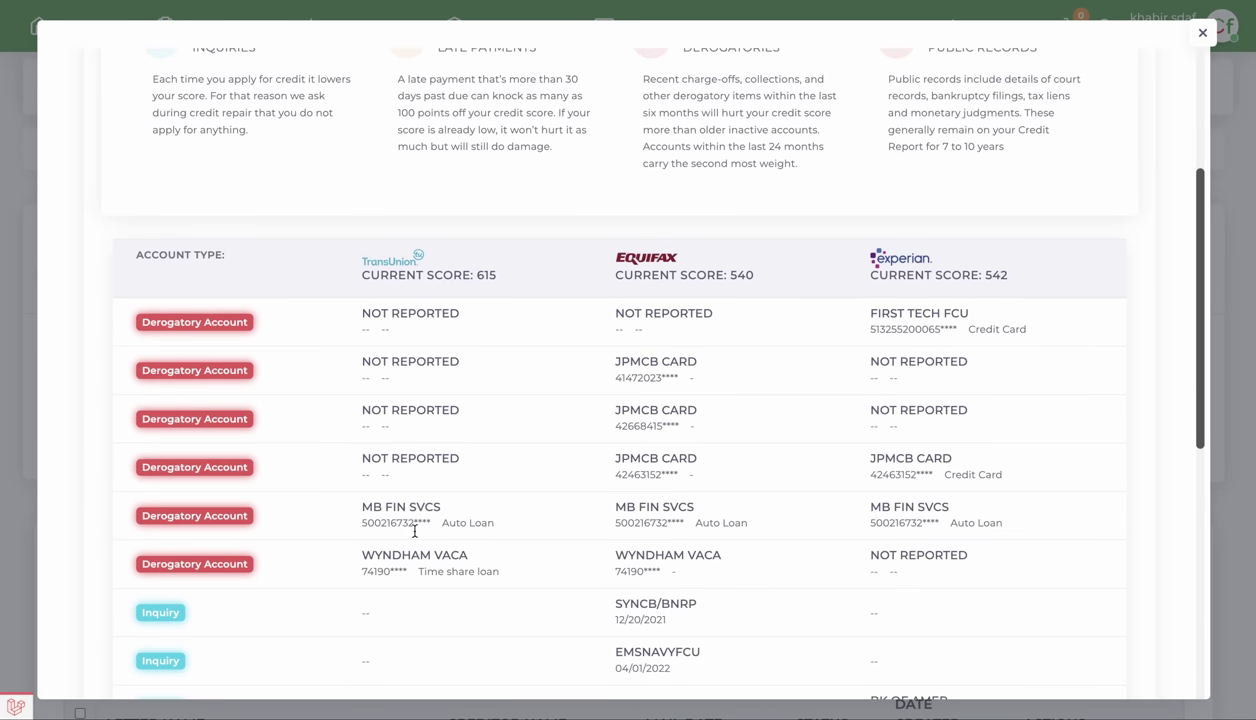
pyautogui.scroll(-2, 412, 507)
pyautogui.scroll(-6, 398, 478)
pyautogui.scroll(8, 400, 479)
pyautogui.scroll(-2, 303, 492)
pyautogui.scroll(-5, 210, 430)
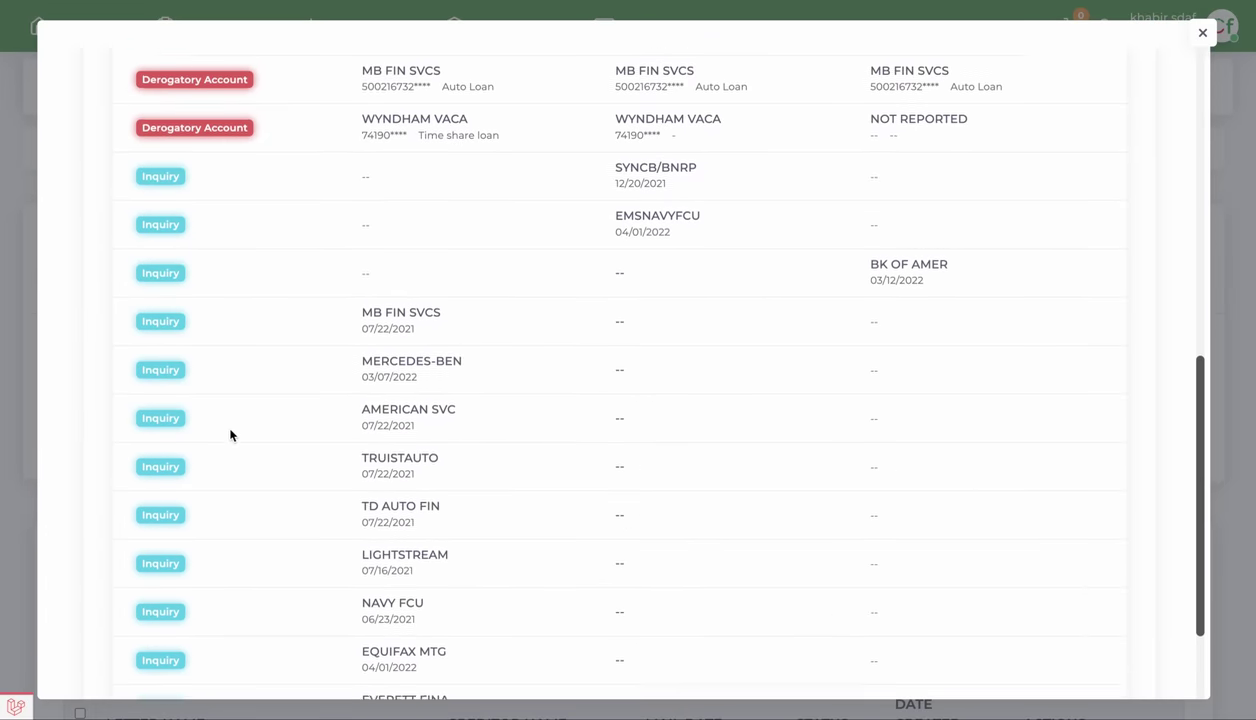
pyautogui.scroll(9, 300, 417)
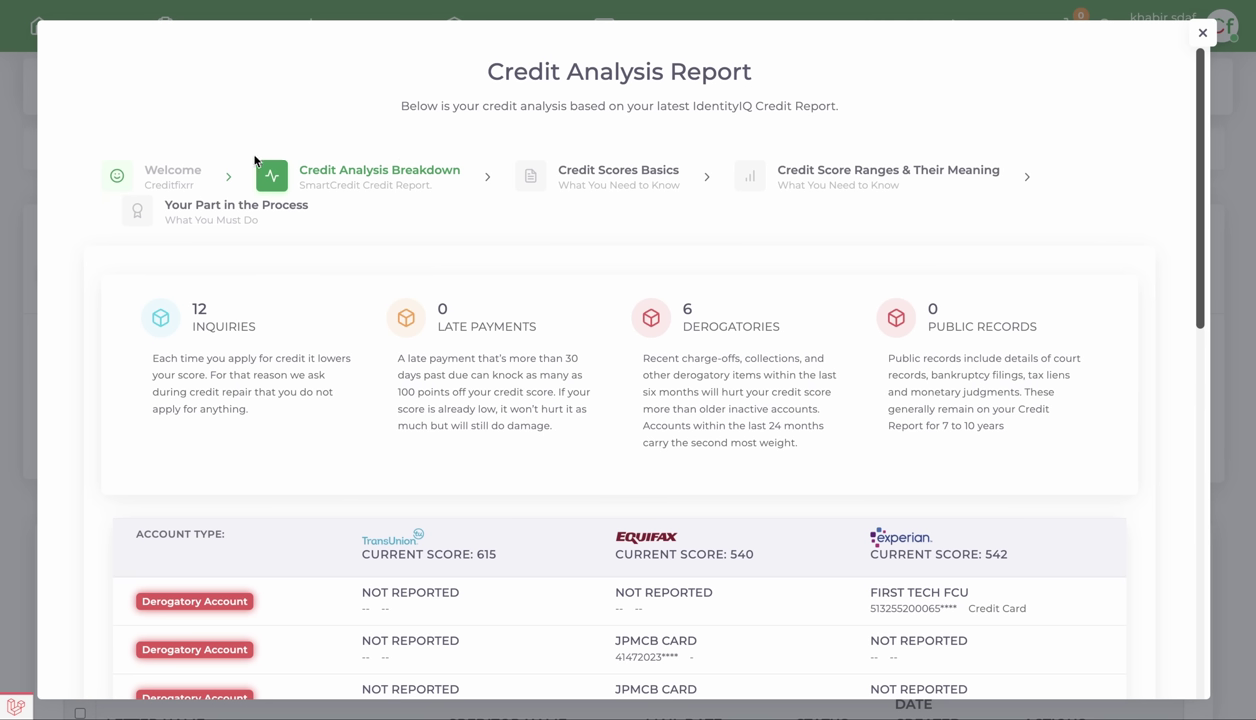
# - Review Credit Scores Basics, Score Ranges and Your Part in the Process, then close the report
pyautogui.click(634, 175)
pyautogui.click(252, 204)
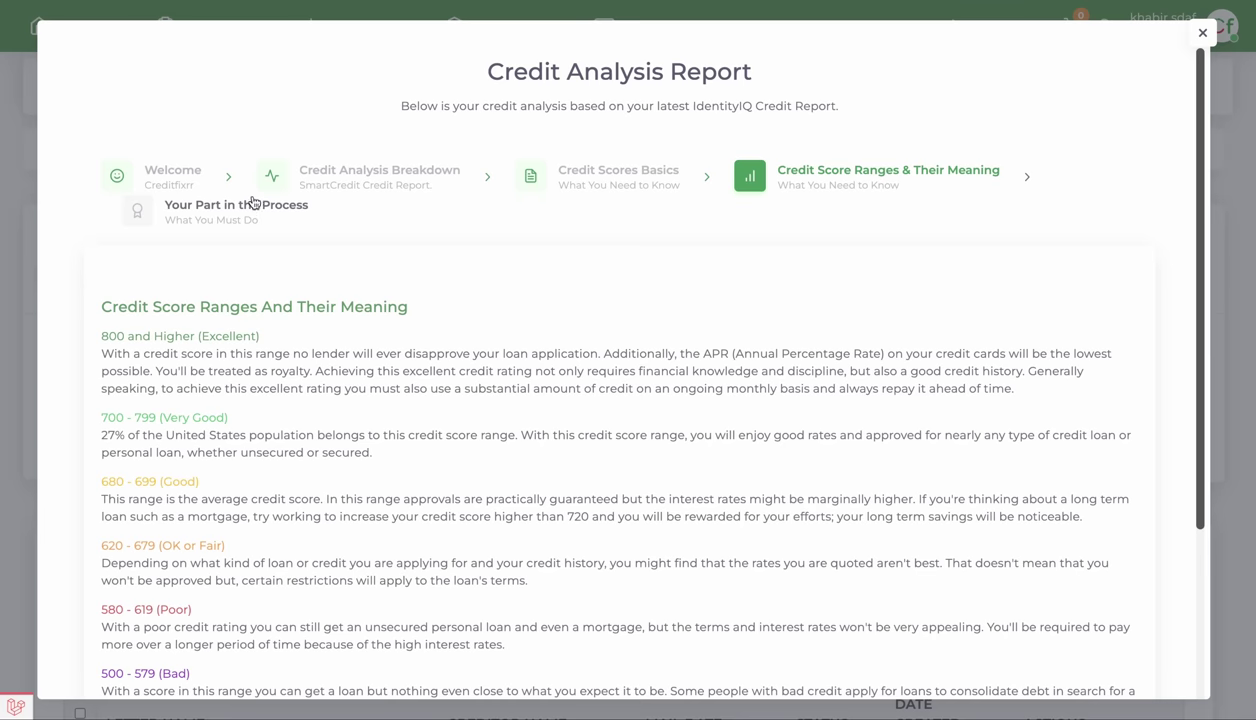
pyautogui.scroll(-2, 462, 392)
pyautogui.scroll(2, 300, 300)
pyautogui.scroll(-1, 180, 210)
pyautogui.click(204, 206)
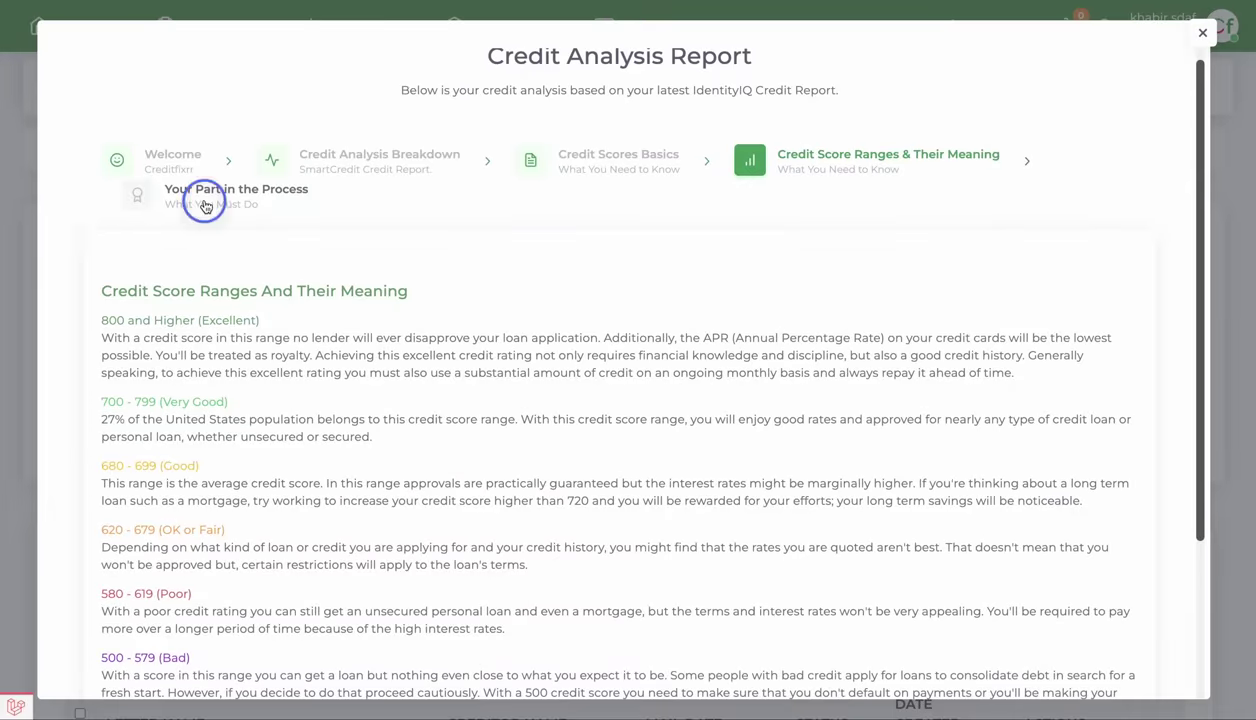
pyautogui.scroll(-3, 432, 390)
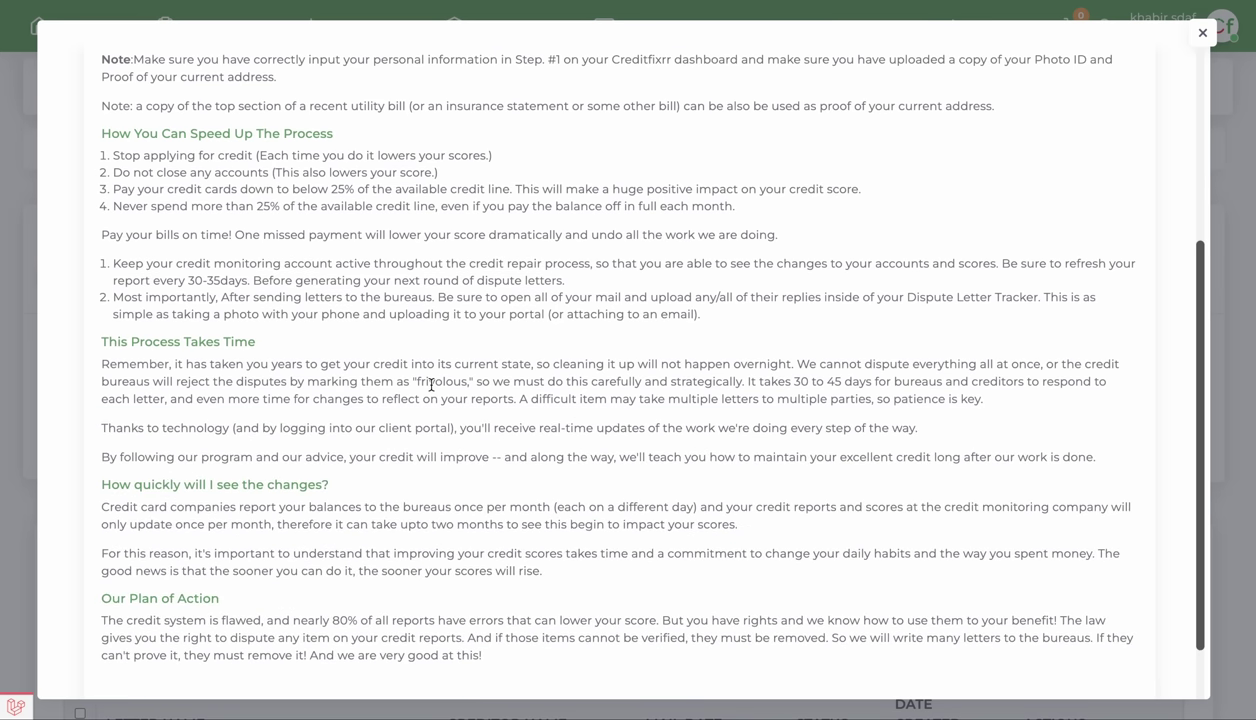
pyautogui.scroll(3, 1079, 98)
pyautogui.click(1203, 36)
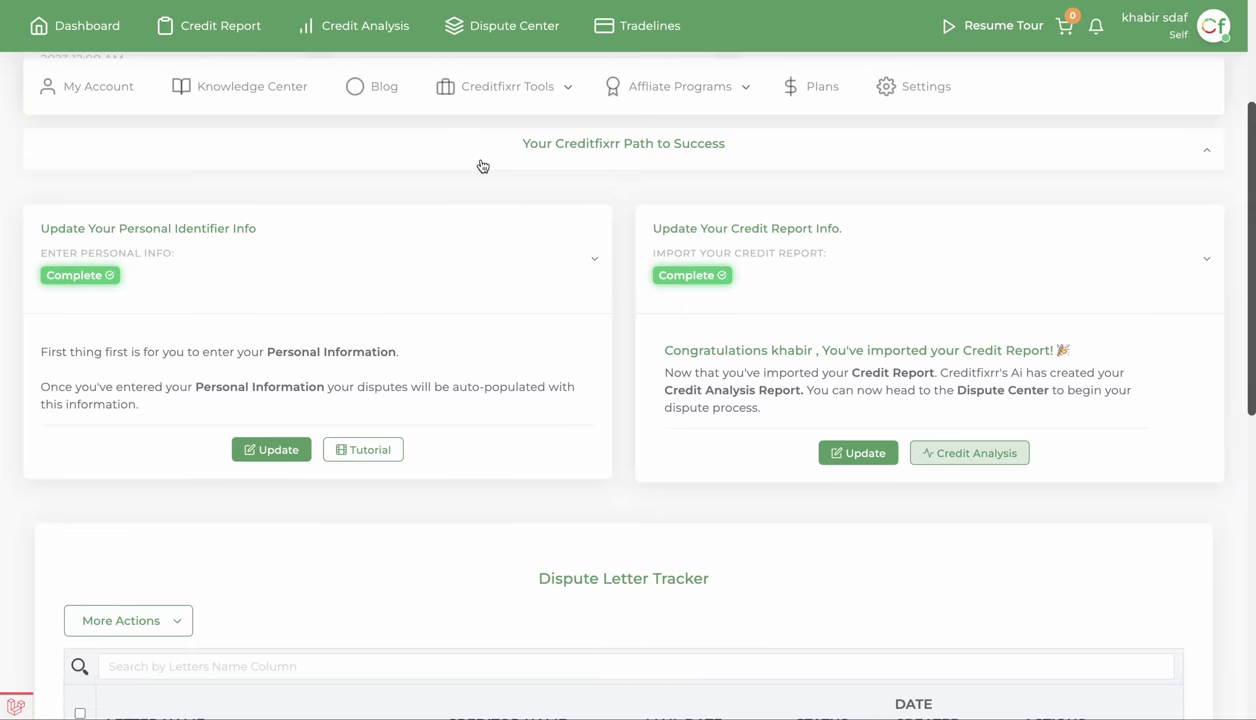
# - Browse all 46 accounts on the credit report, then return to the dashboard and open the Dispute Center
pyautogui.click(220, 27)
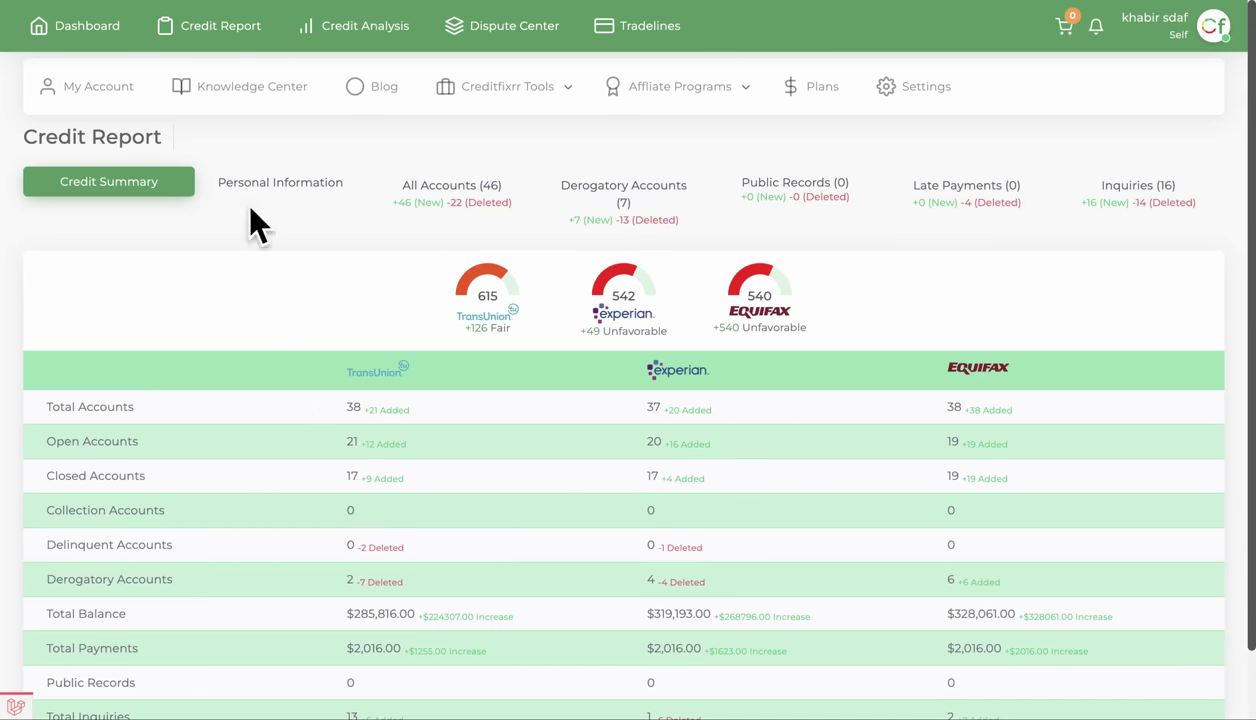
pyautogui.click(454, 196)
pyautogui.scroll(-6, 707, 445)
pyautogui.scroll(-10, 1036, 560)
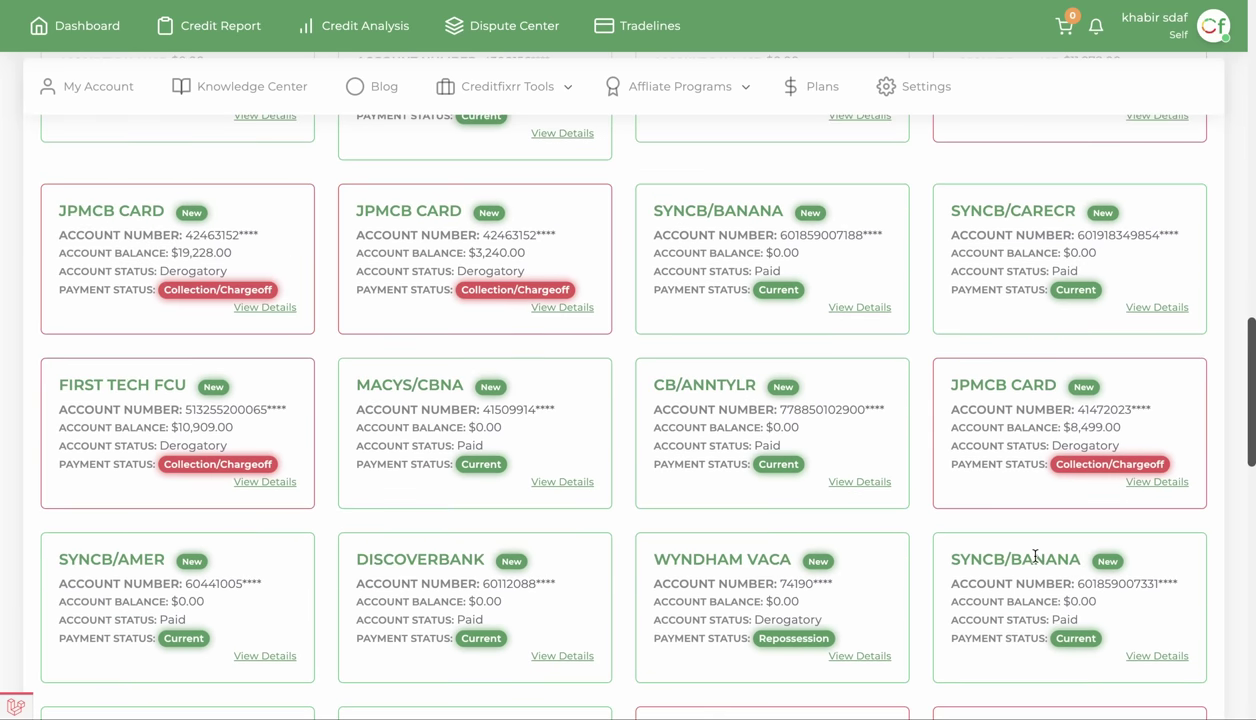
pyautogui.scroll(8, 577, 421)
pyautogui.scroll(4, 577, 421)
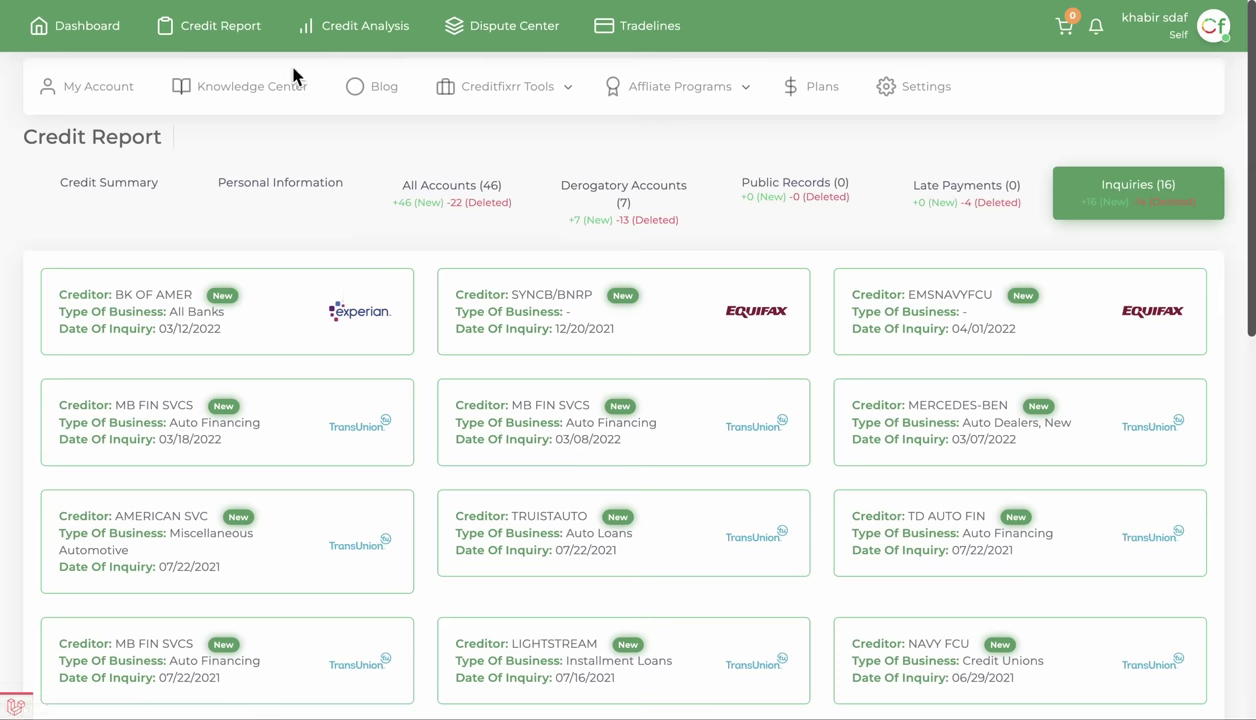
pyautogui.click(75, 30)
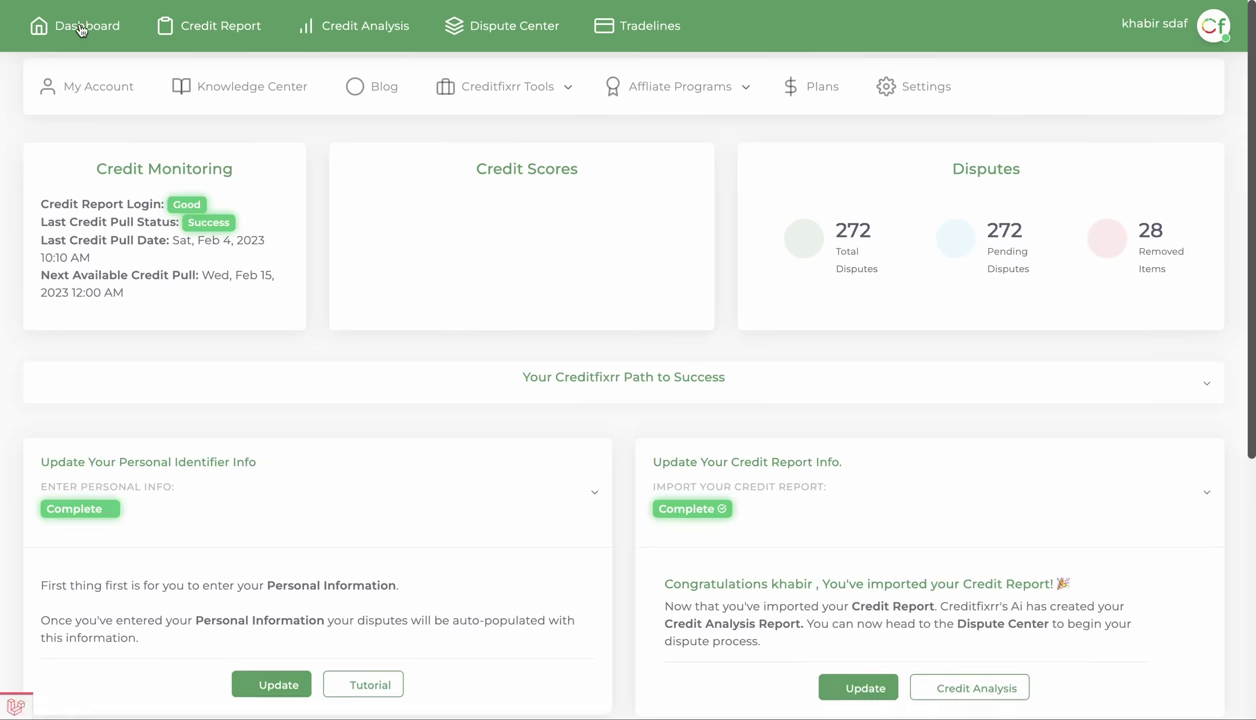
pyautogui.click(516, 33)
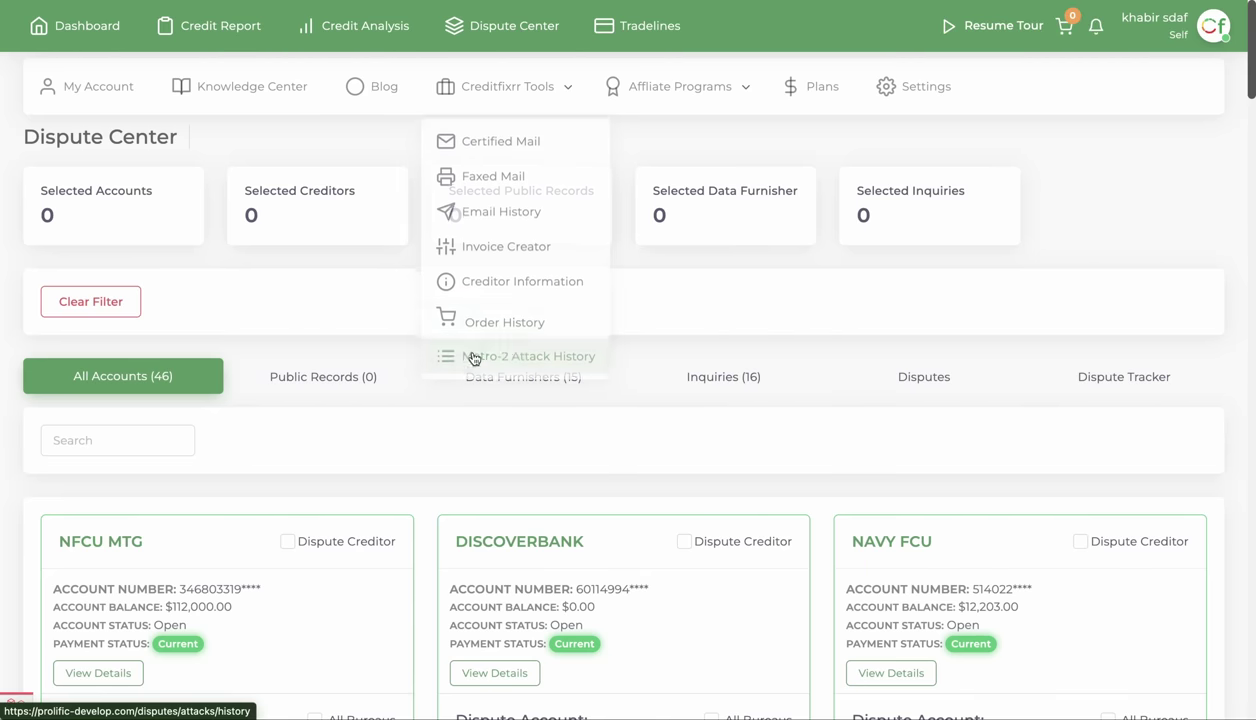
# - Mark the middle JPMCB CARD creditor for dispute and dispute that account with all bureaus
pyautogui.scroll(-20, 381, 507)
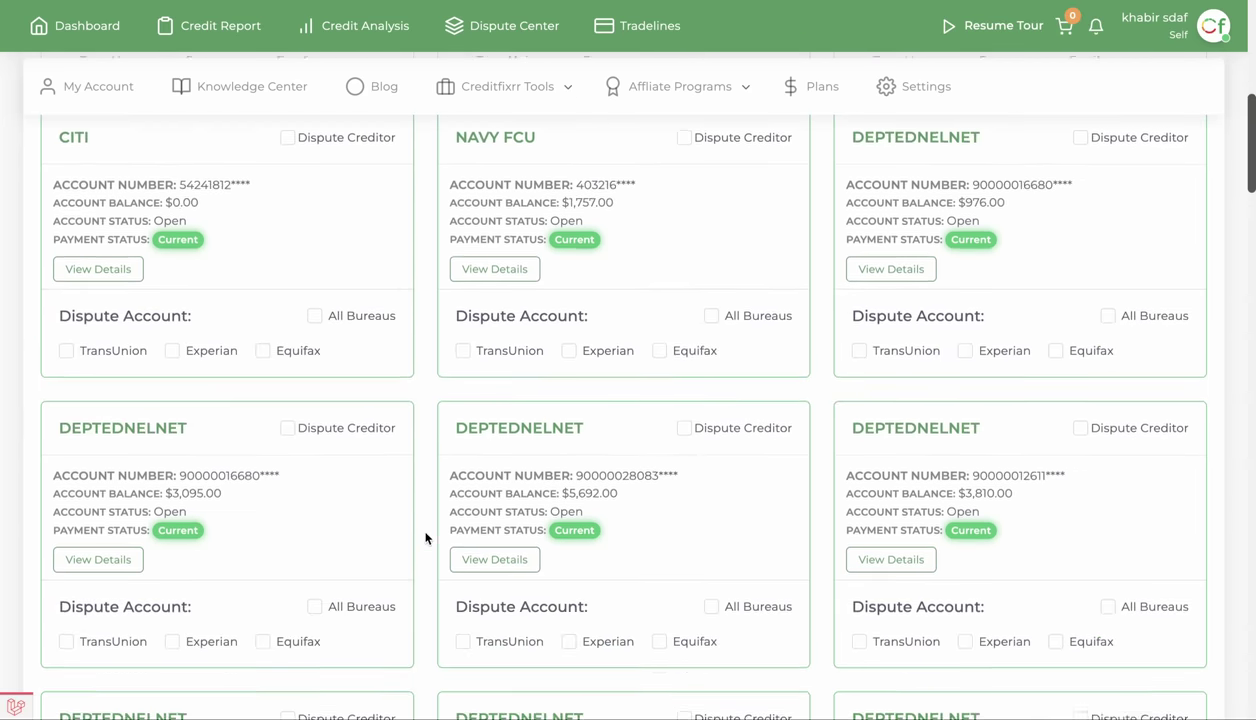
pyautogui.scroll(15, 447, 560)
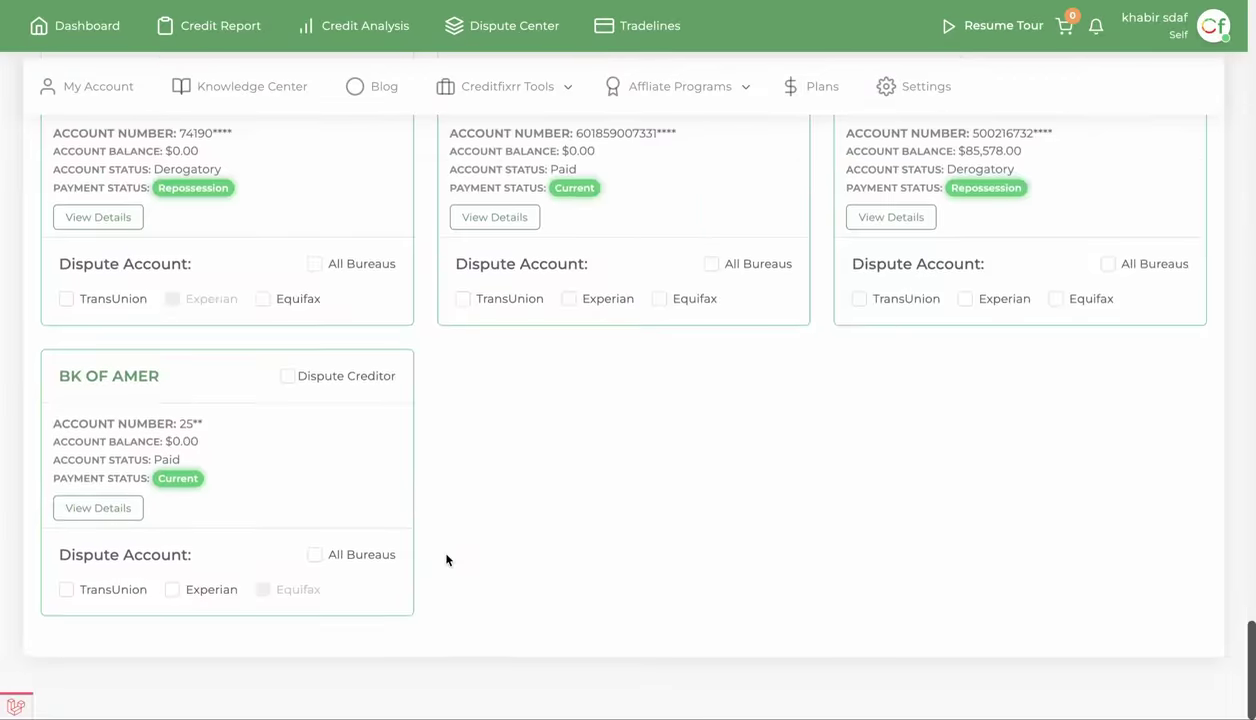
pyautogui.scroll(-5, 449, 559)
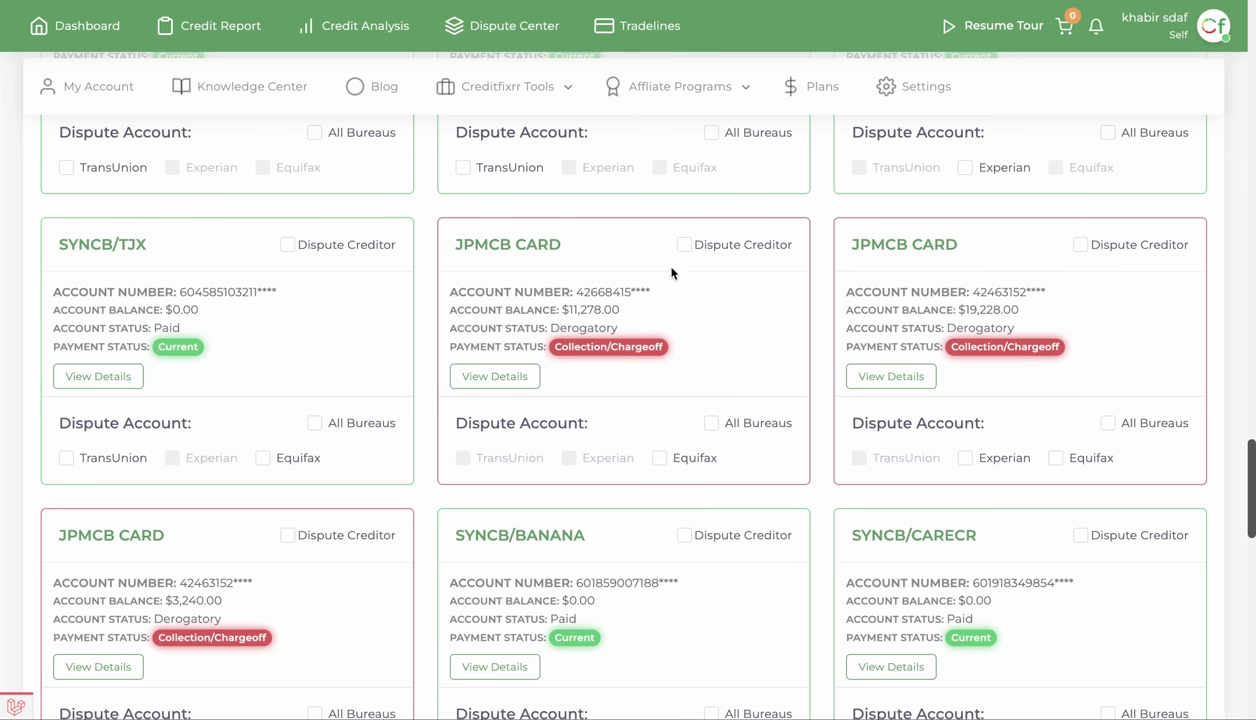
pyautogui.scroll(-5, 678, 250)
pyautogui.scroll(-10, 680, 260)
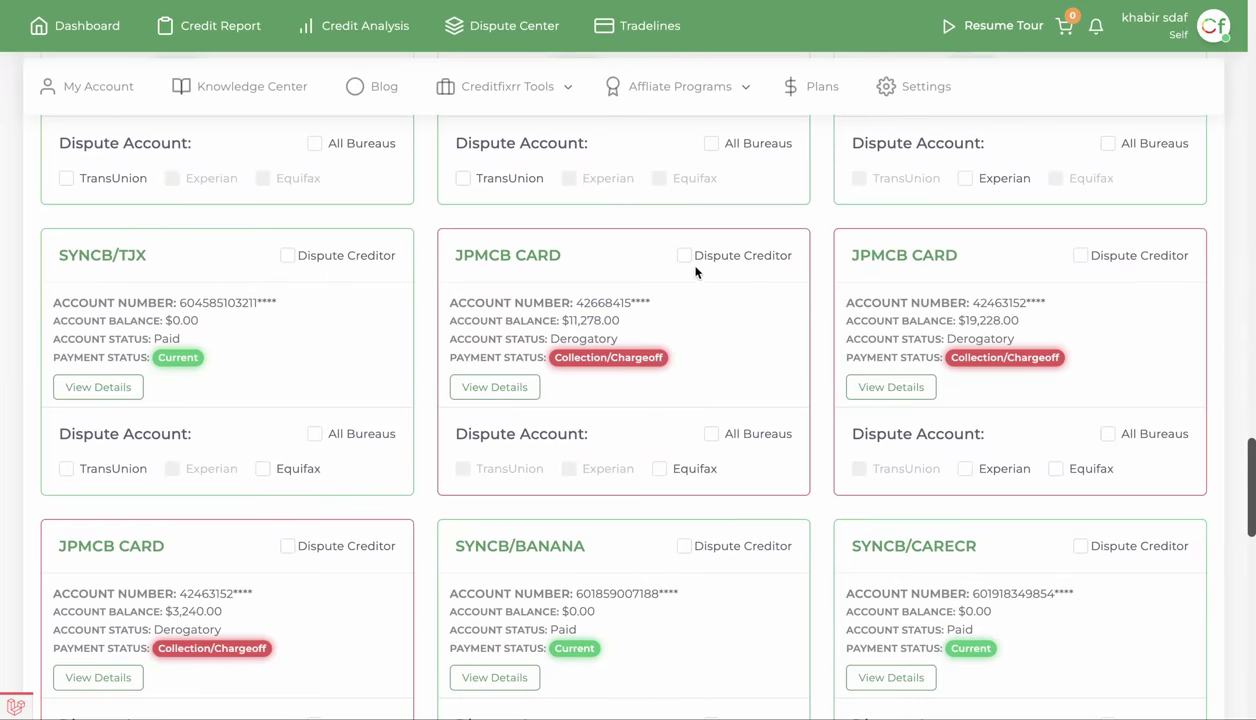
pyautogui.click(684, 256)
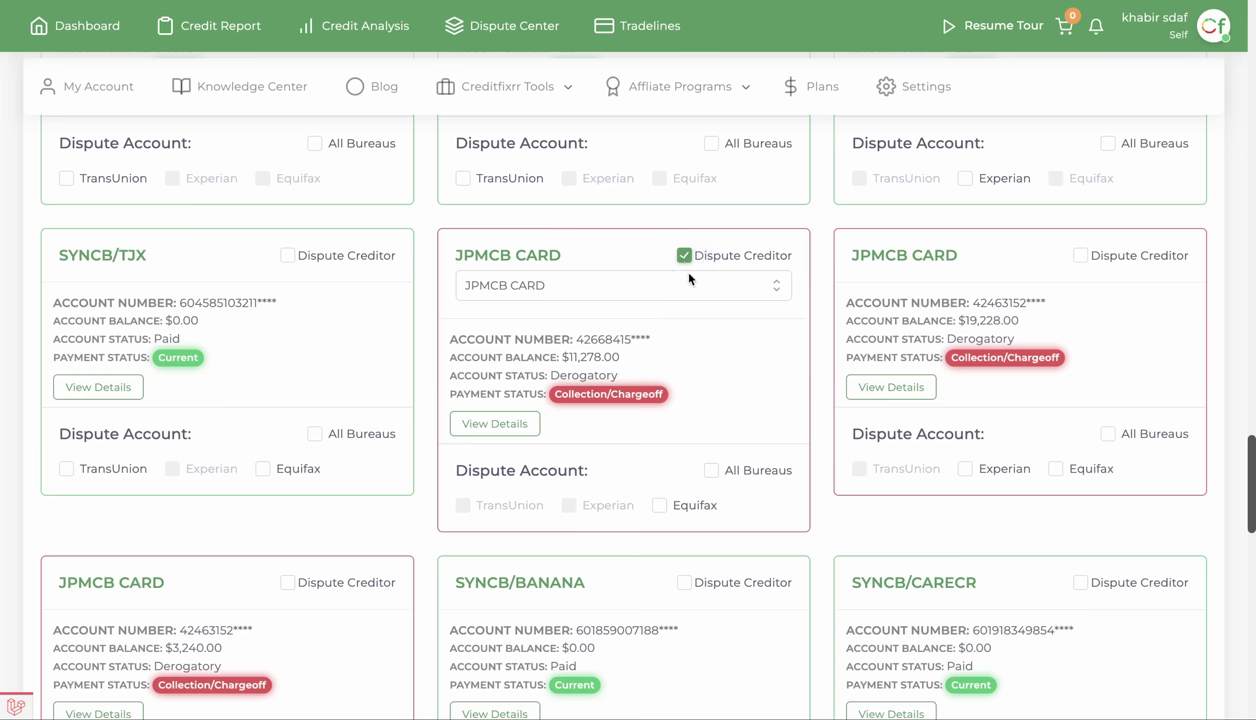
pyautogui.click(683, 257)
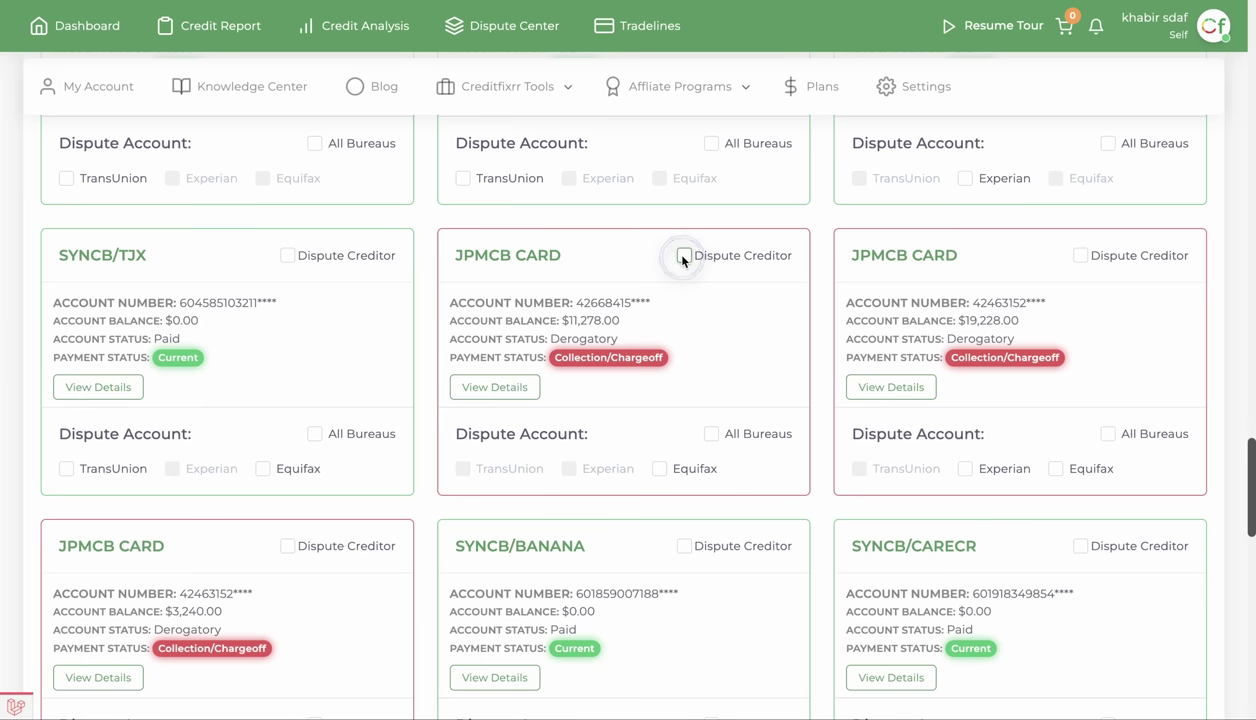
pyautogui.click(709, 437)
pyautogui.click(684, 255)
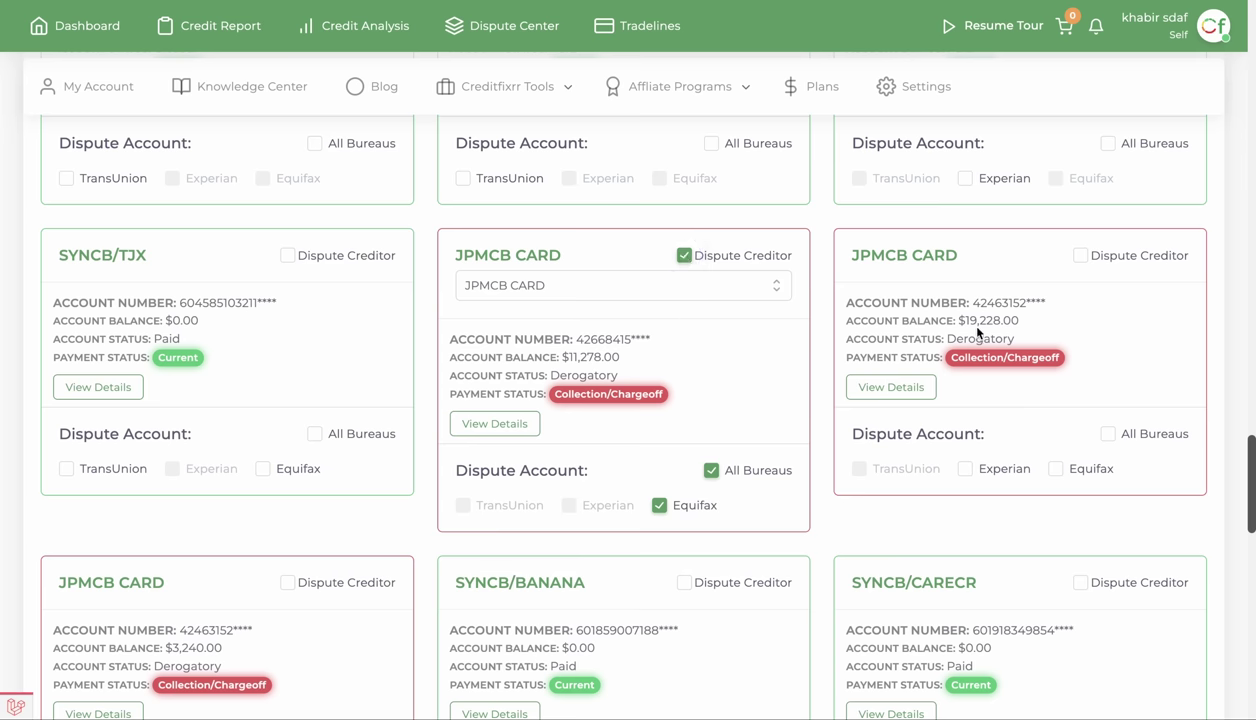
# - Leave the creditor list unchanged and mark three more JPMCB CARD creditors for dispute
pyautogui.click(503, 286)
pyautogui.click(544, 247)
pyautogui.click(543, 285)
pyautogui.press('Escape')
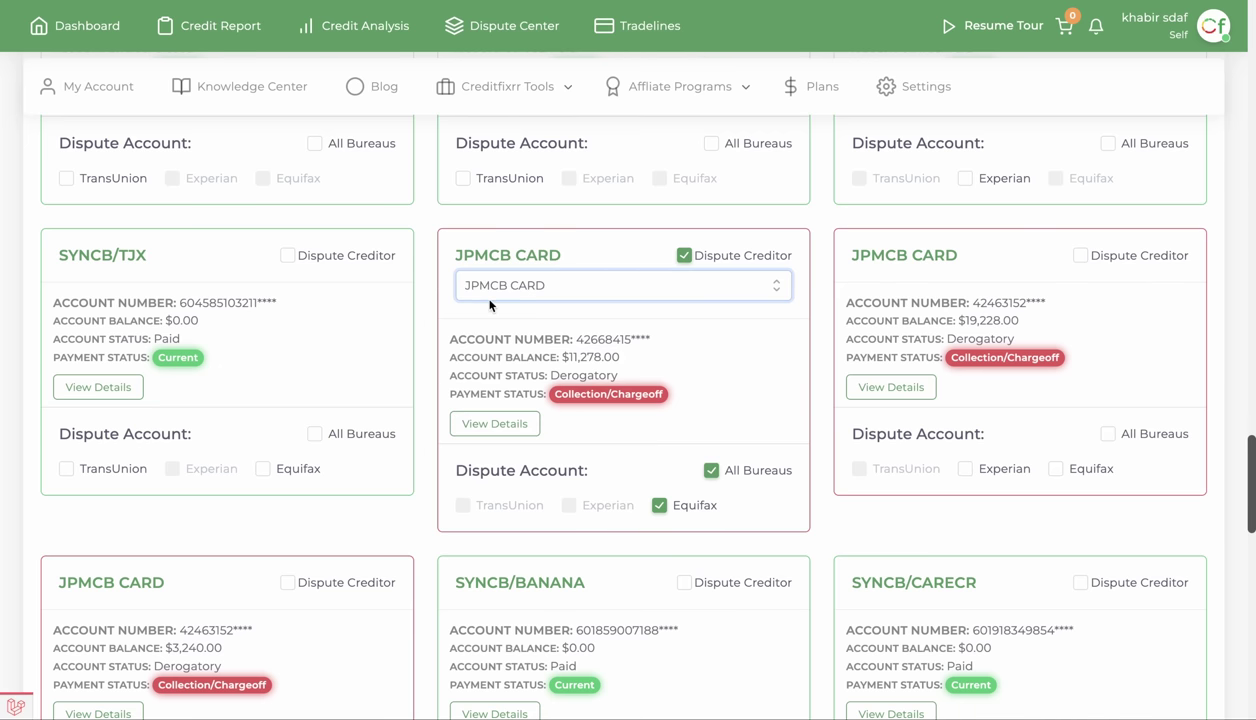
pyautogui.click(358, 584)
pyautogui.click(286, 582)
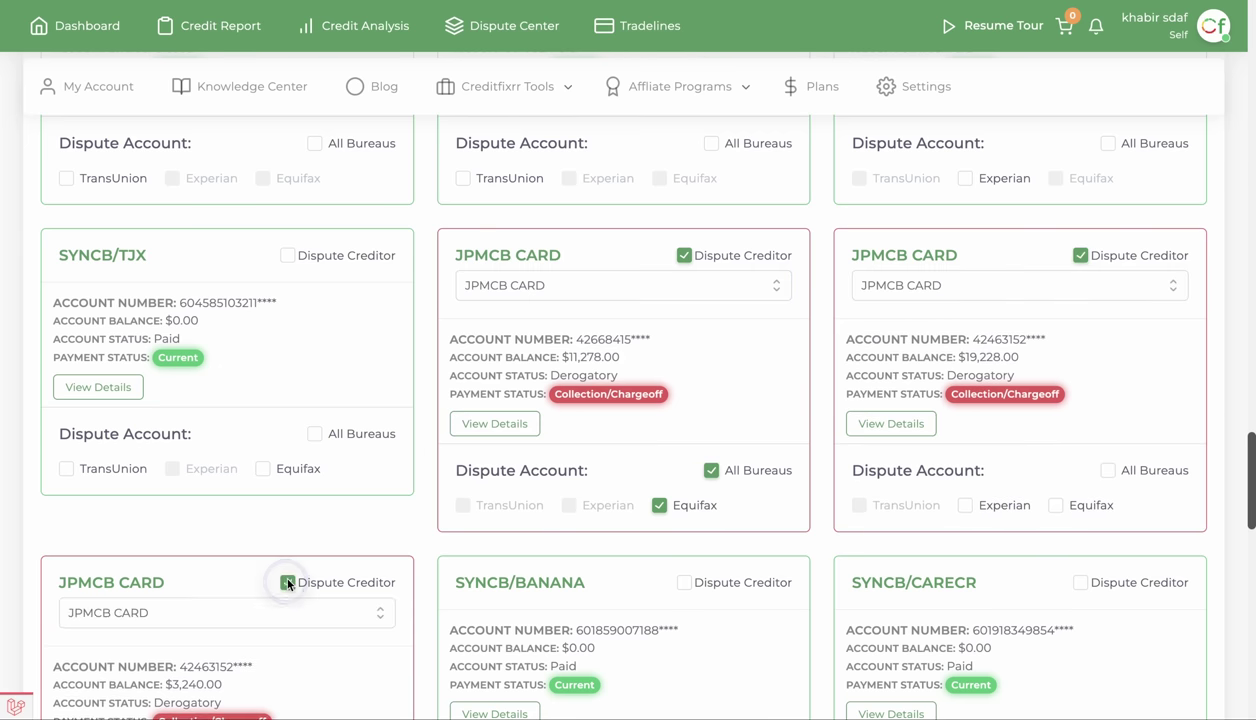
pyautogui.scroll(-10, 746, 560)
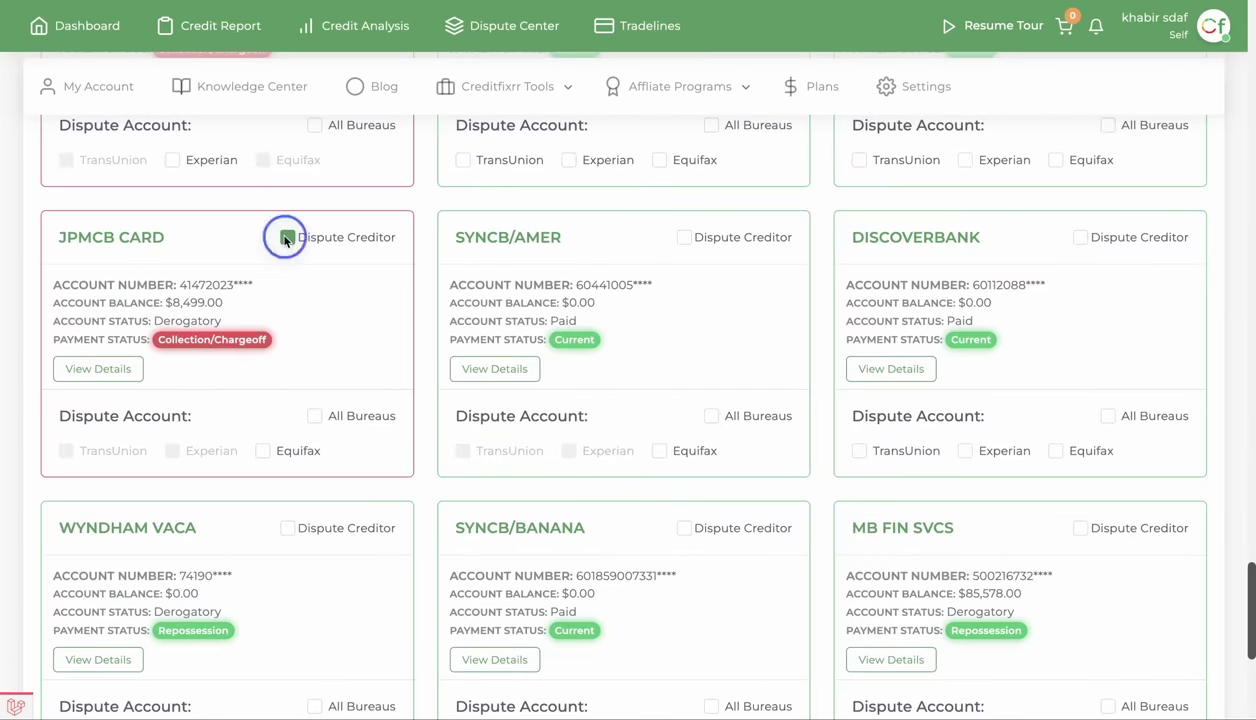
pyautogui.click(287, 237)
# - Dispute the next JPMCB CARD account and the top-right account with all bureaus
pyautogui.scroll(-5, 580, 395)
pyautogui.scroll(10, 621, 400)
pyautogui.scroll(5, 619, 398)
pyautogui.scroll(-10, 678, 358)
pyautogui.scroll(-5, 640, 386)
pyautogui.click(314, 512)
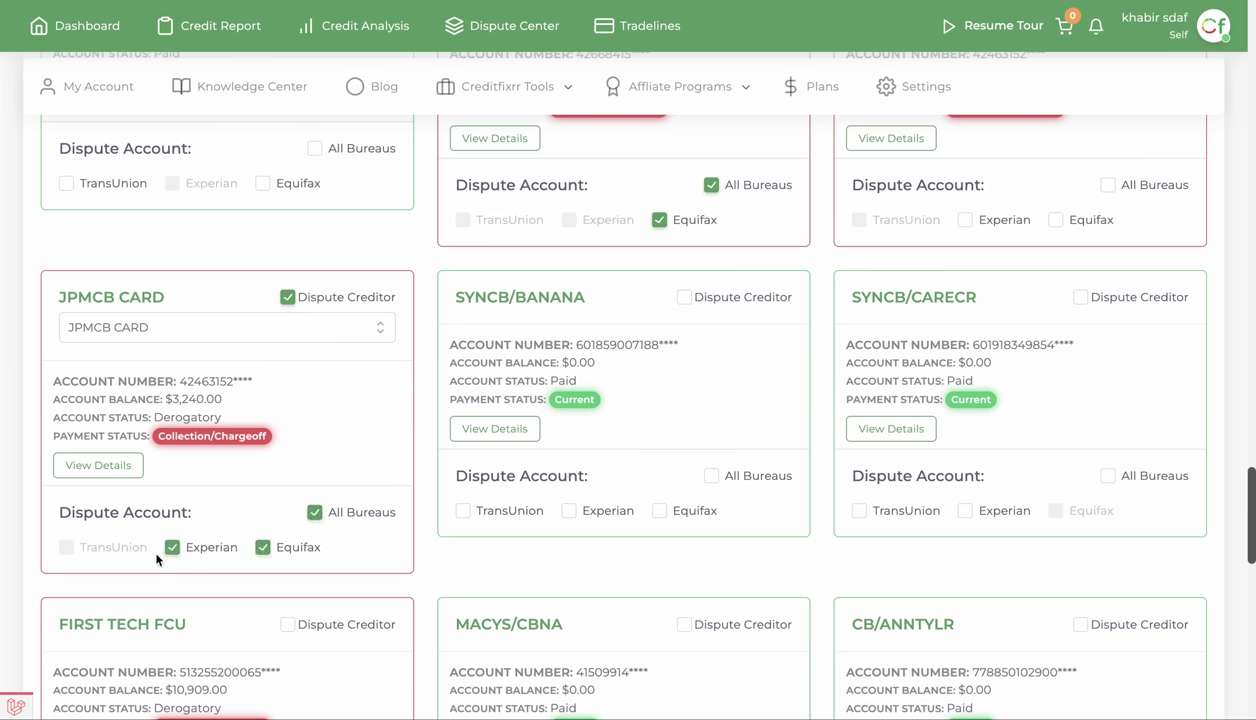
pyautogui.scroll(1, 348, 470)
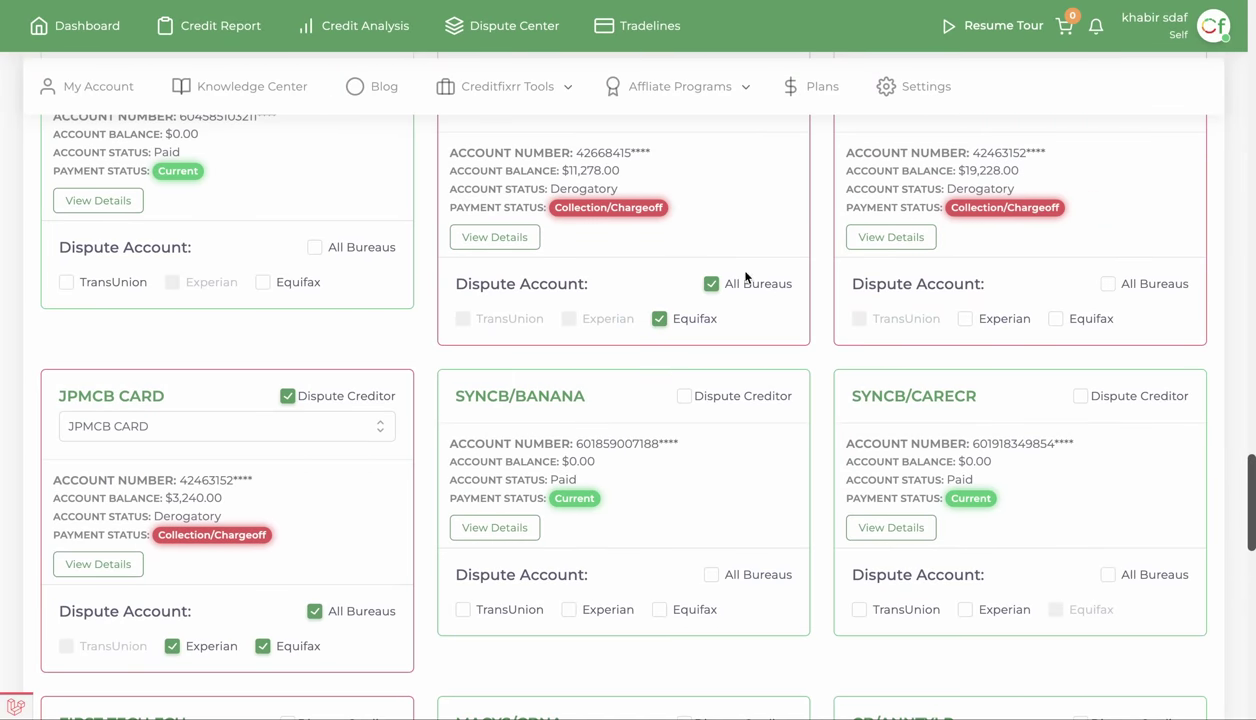
pyautogui.click(1109, 286)
pyautogui.scroll(10, 1003, 316)
pyautogui.scroll(4, 1009, 338)
pyautogui.scroll(10, 1012, 336)
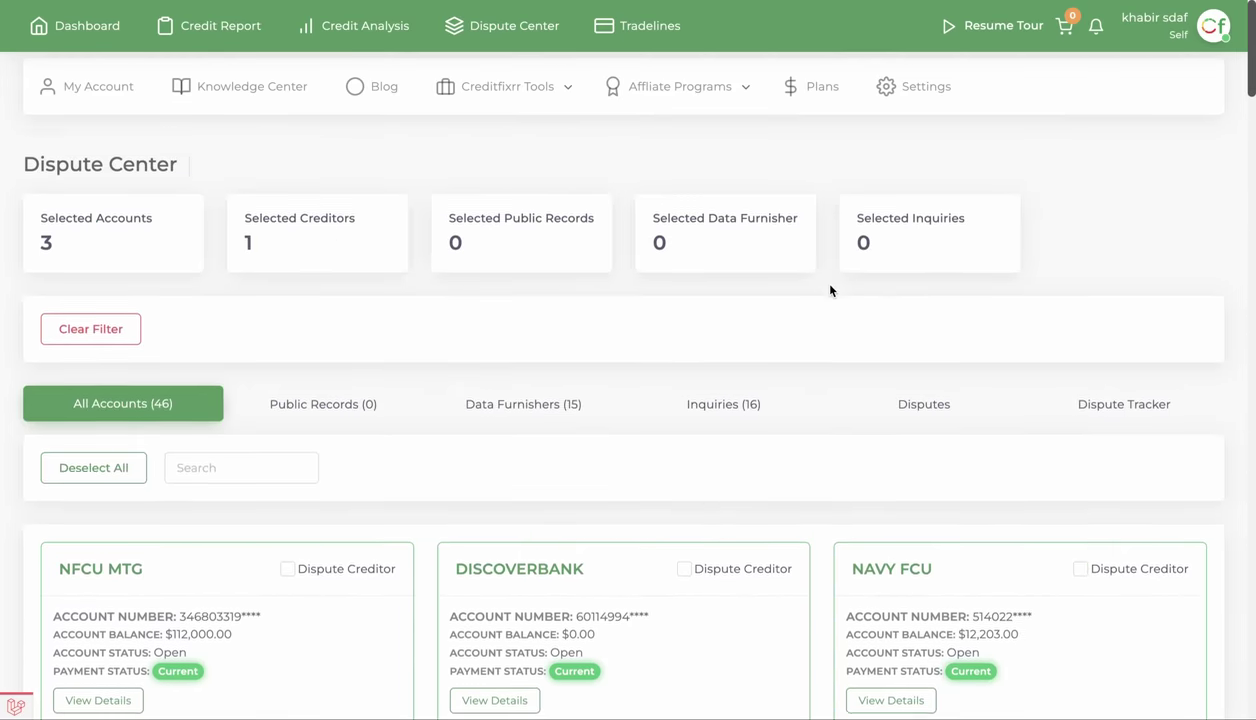
# - Open the Data Furnishers (15) list and select Innovis, FactorTrust and First Advantage Corporation
pyautogui.click(372, 380)
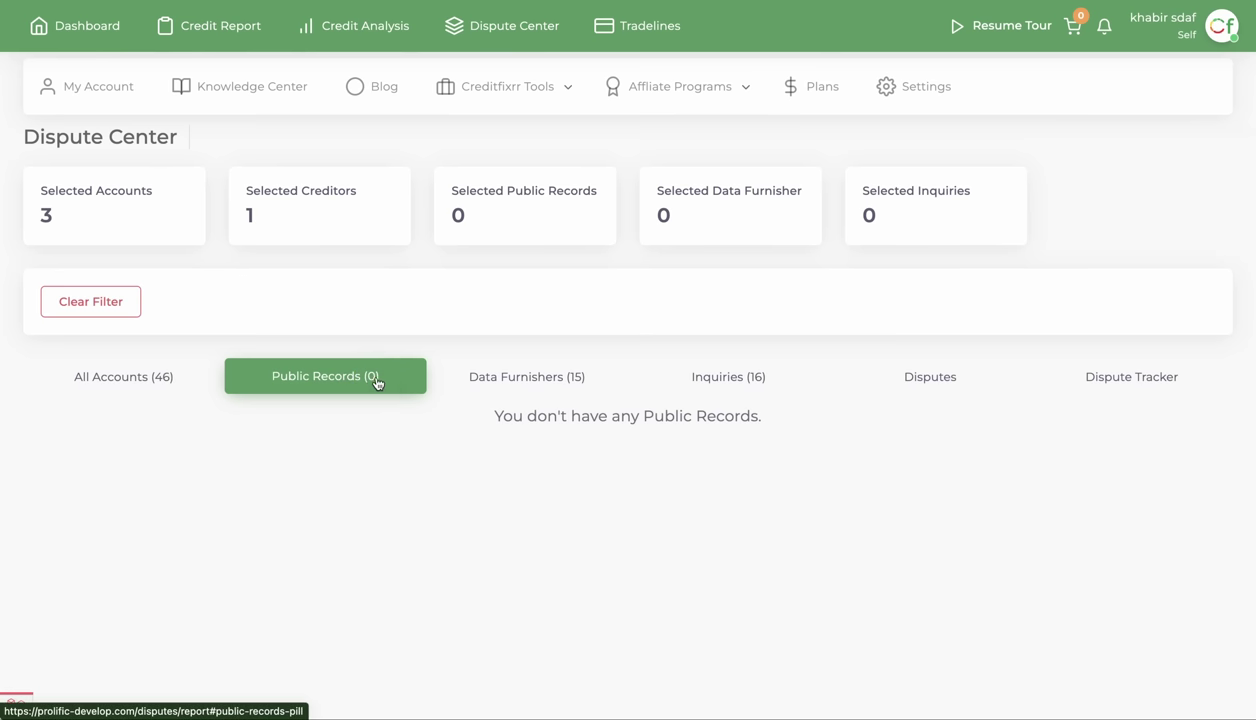
pyautogui.click(539, 387)
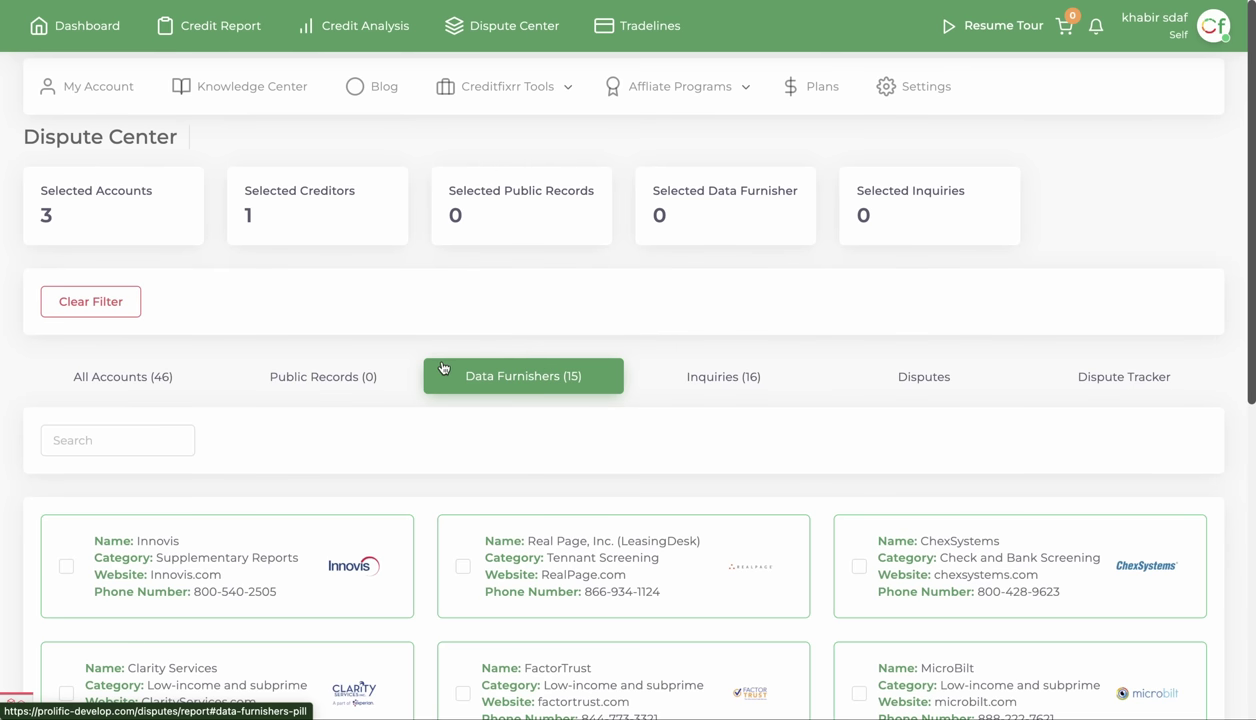
pyautogui.scroll(-3, 200, 280)
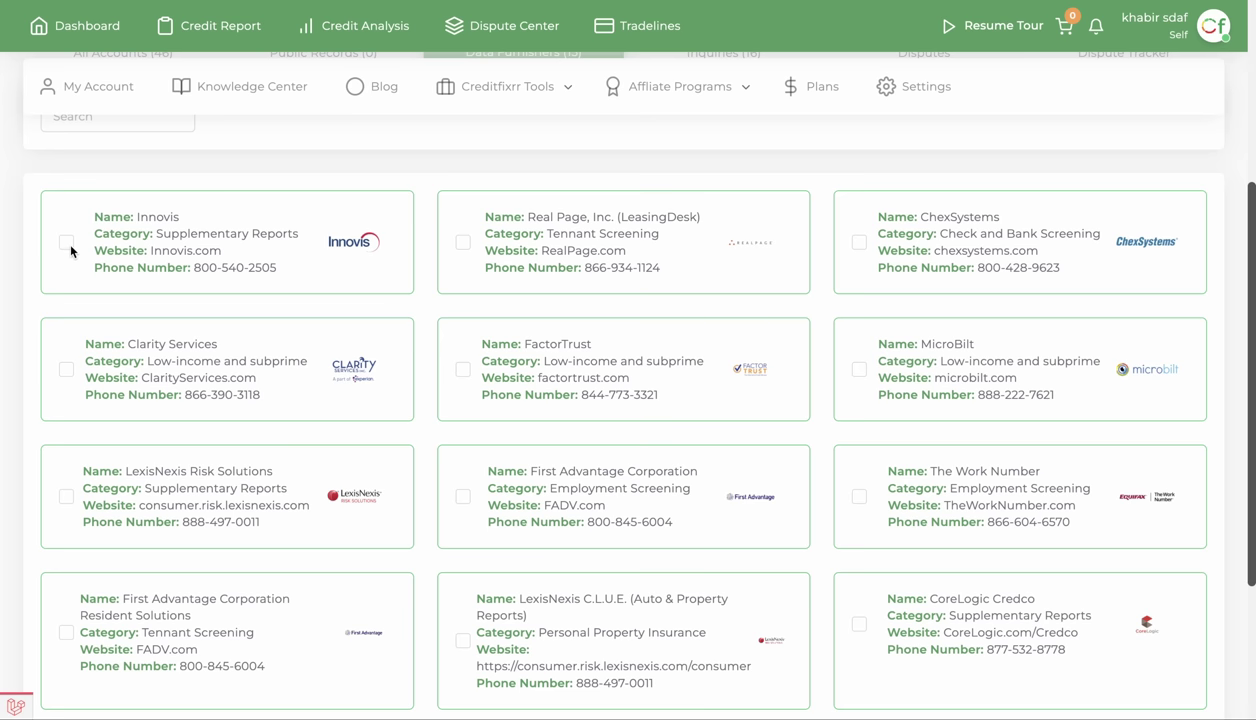
pyautogui.click(65, 243)
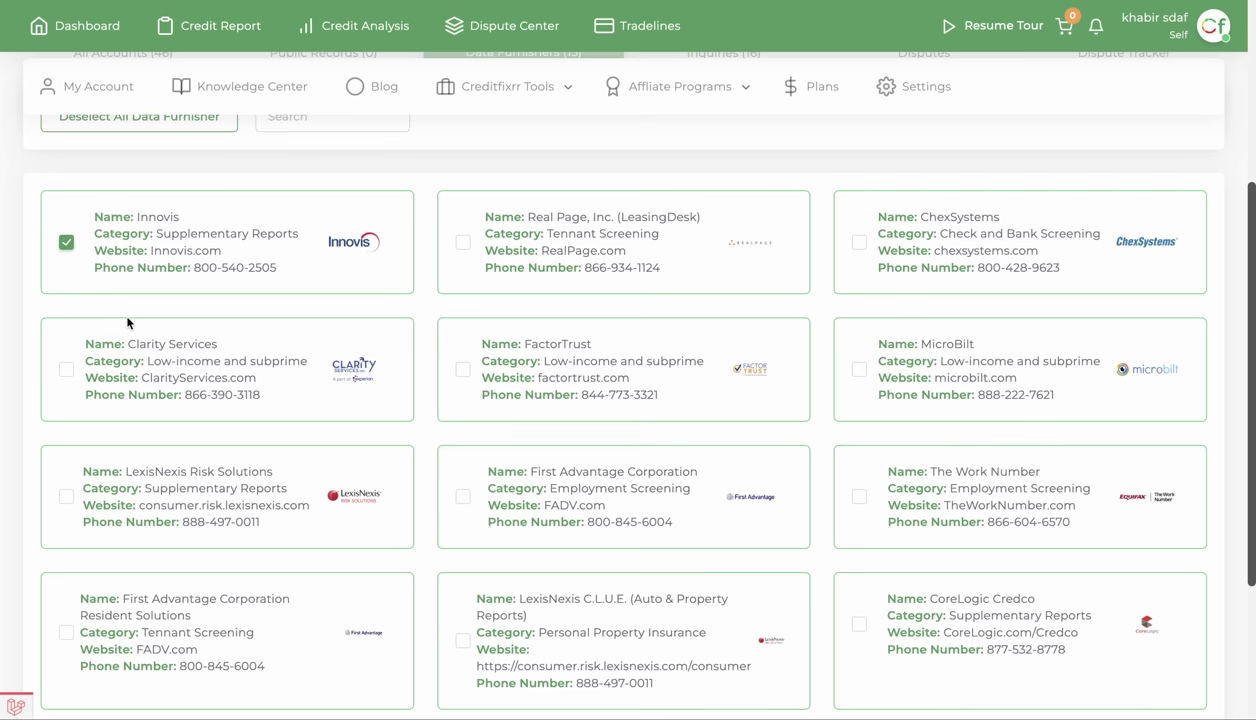
pyautogui.scroll(2, 124, 311)
pyautogui.scroll(-3, 795, 495)
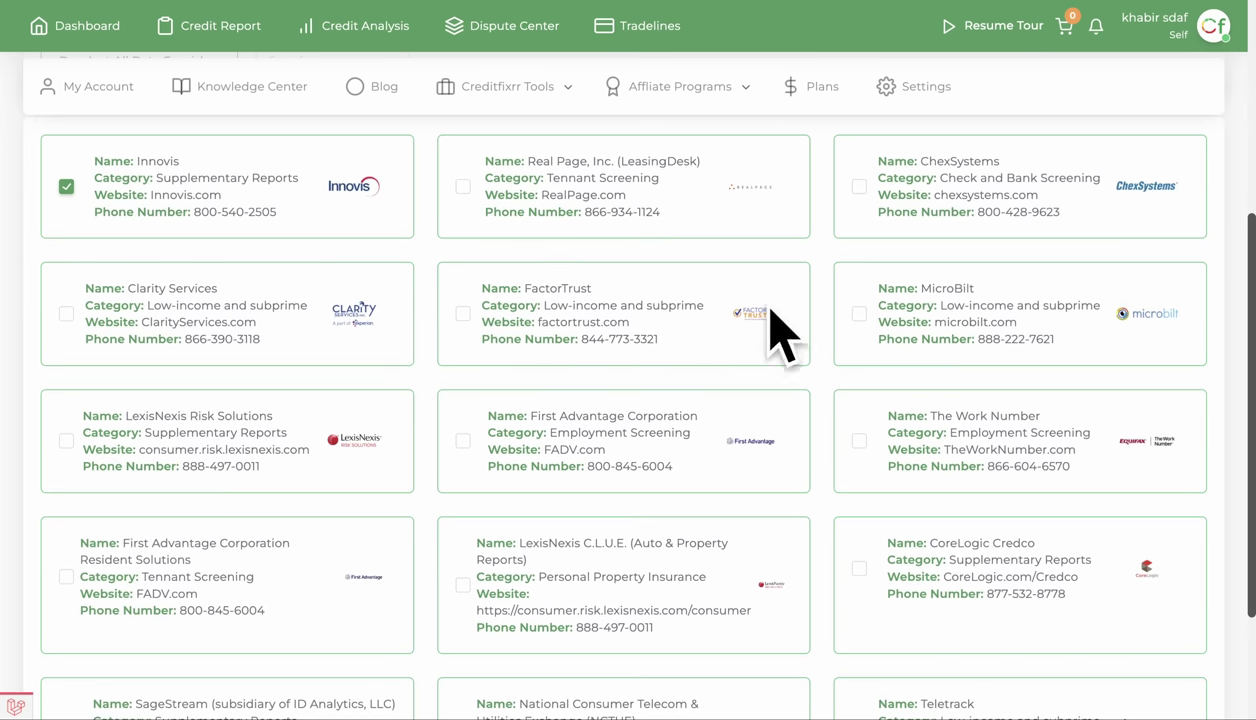
pyautogui.click(462, 314)
pyautogui.click(460, 447)
# - Also select Teletrack and NCTUE, then show the Inquiries (16) list
pyautogui.scroll(-3, 589, 482)
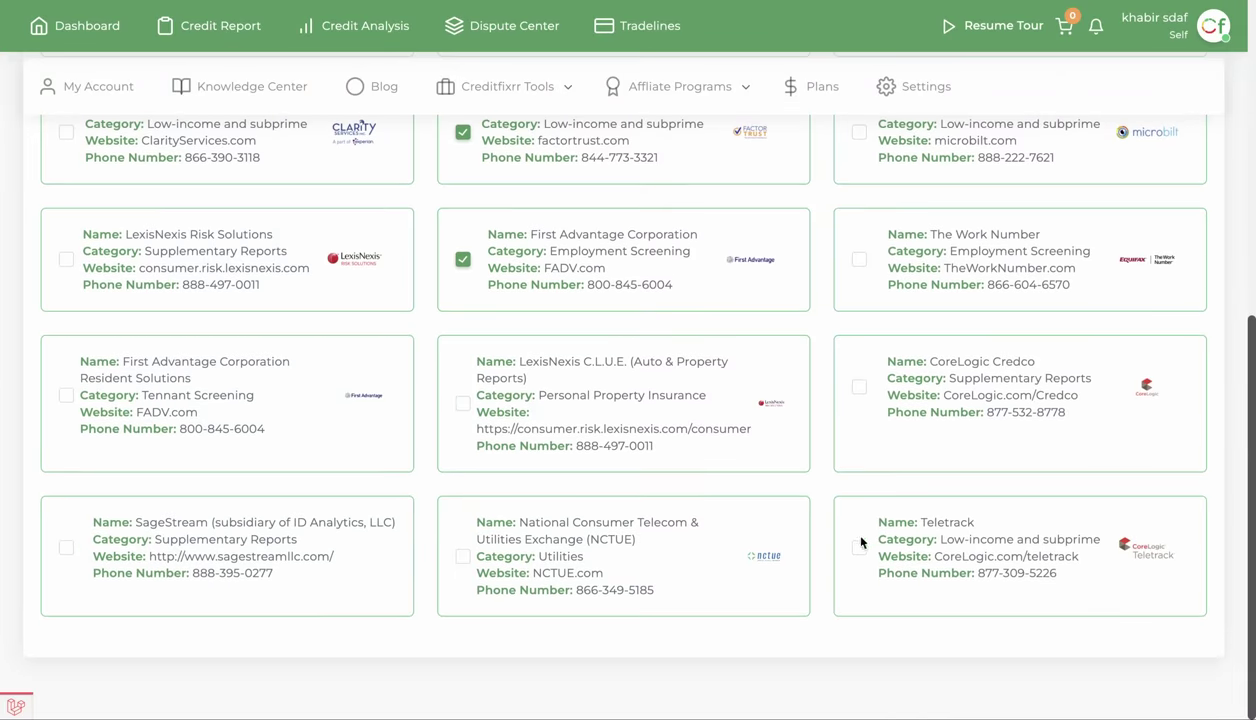
pyautogui.click(859, 549)
pyautogui.click(462, 556)
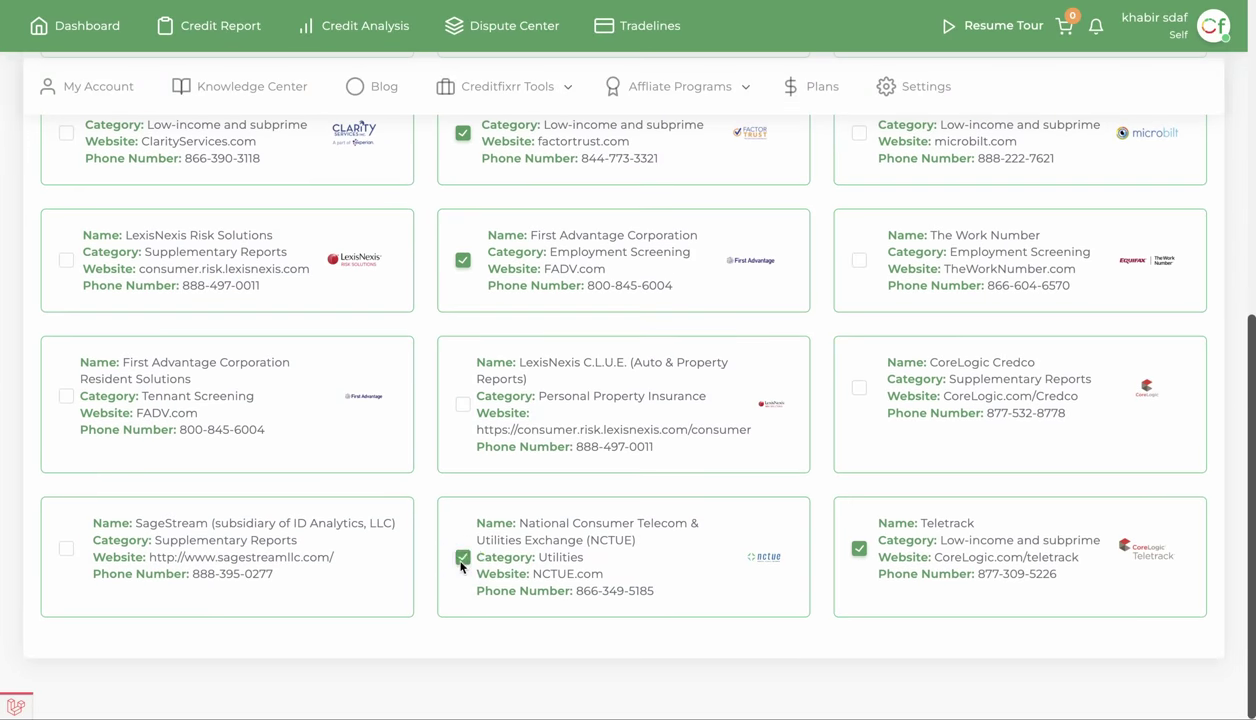
pyautogui.scroll(5, 388, 419)
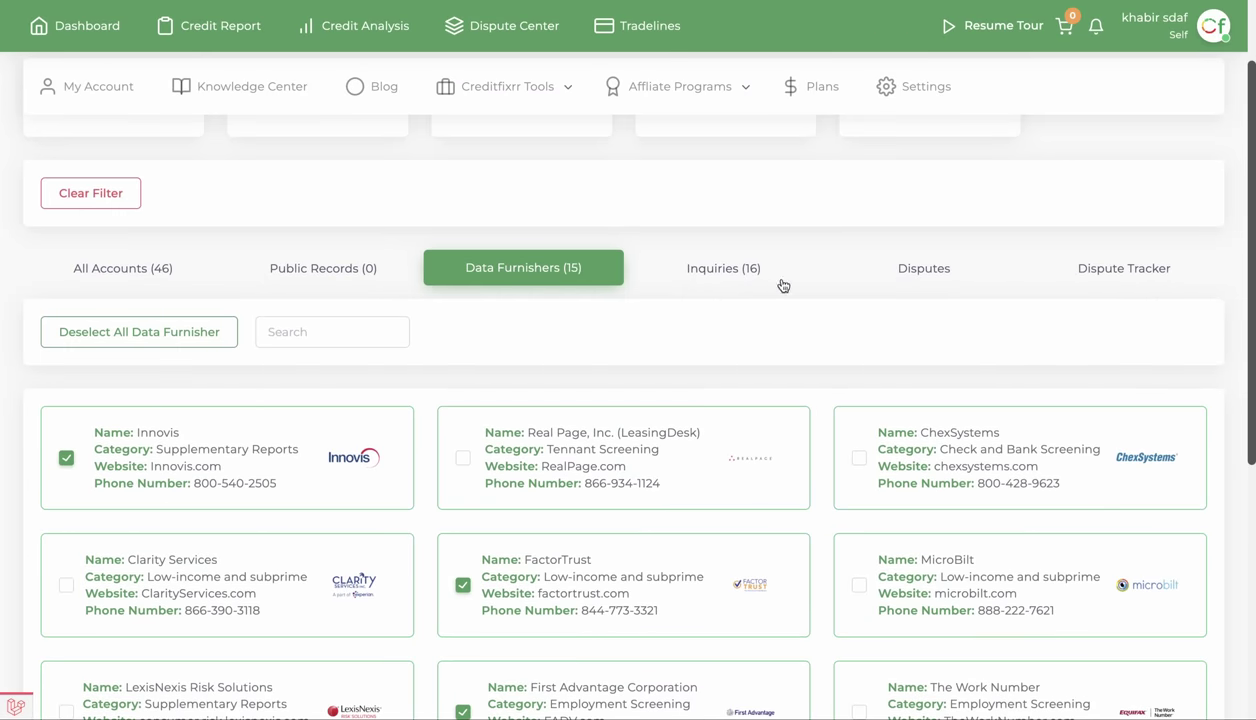
pyautogui.click(701, 267)
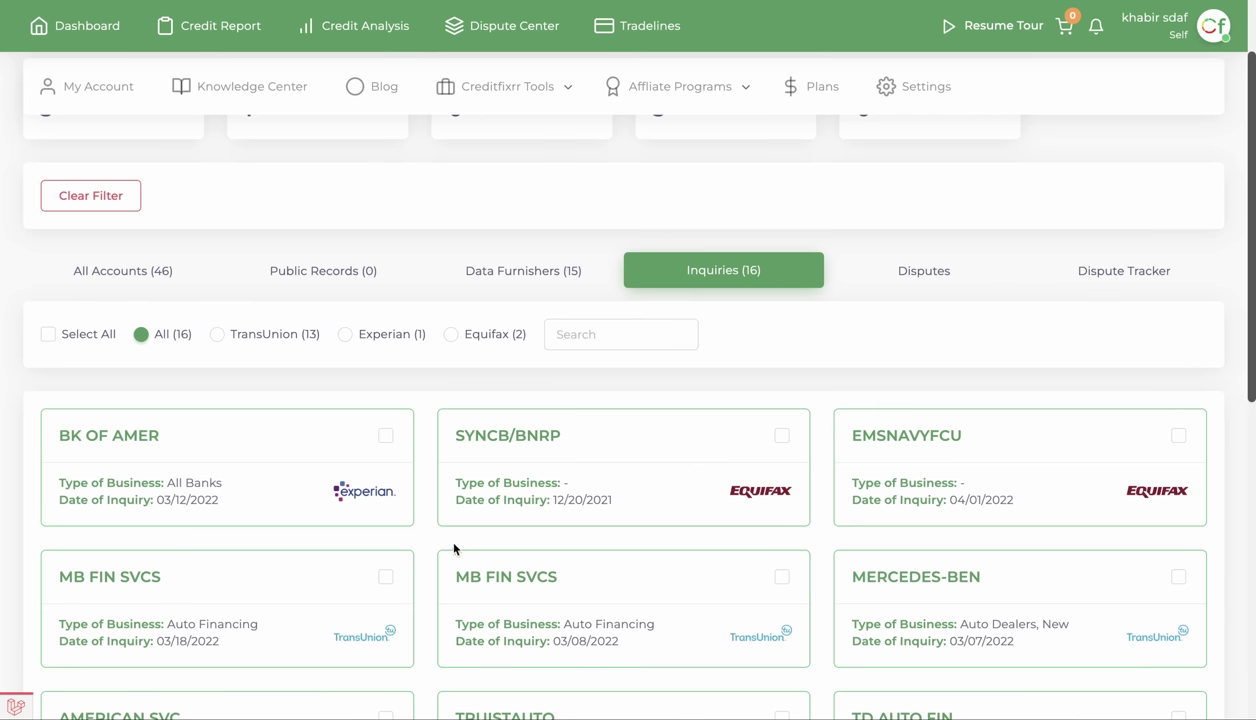
# - Select the BK OF AMER and SYNCB/BNRP inquiries, matching SYNCB/BNRP to SYNCB/BANANA REP
pyautogui.scroll(-3, 455, 549)
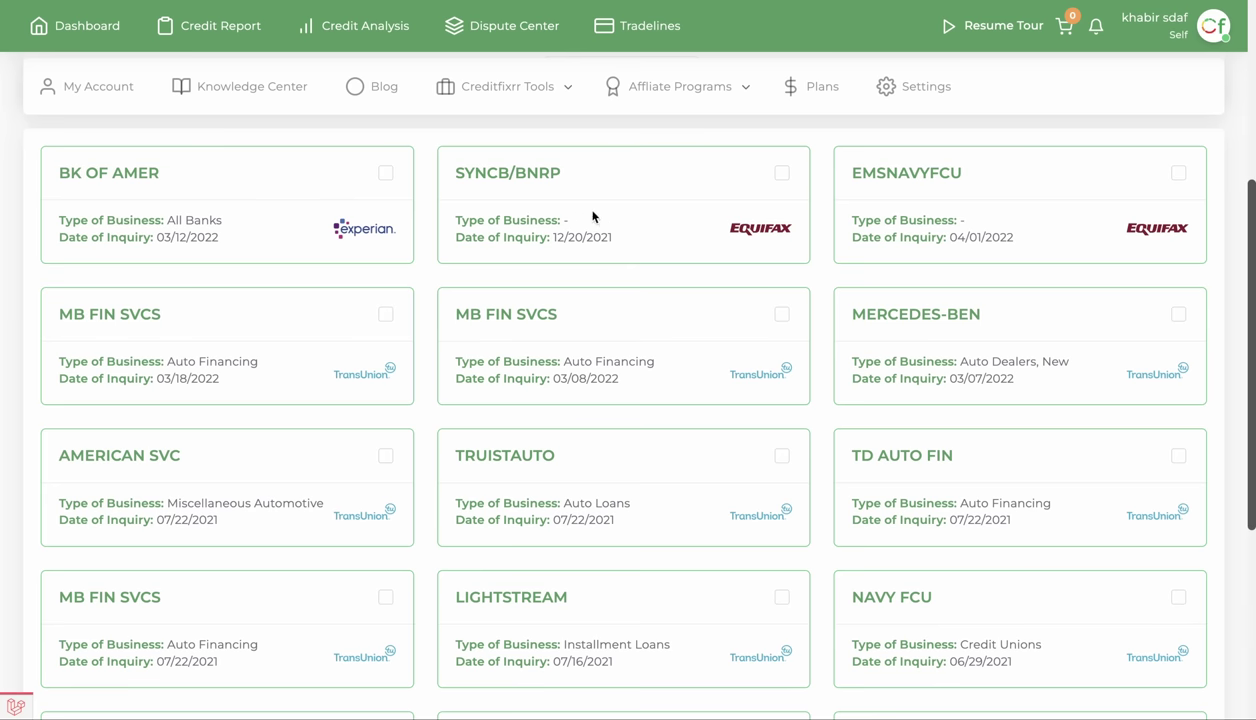
pyautogui.click(385, 172)
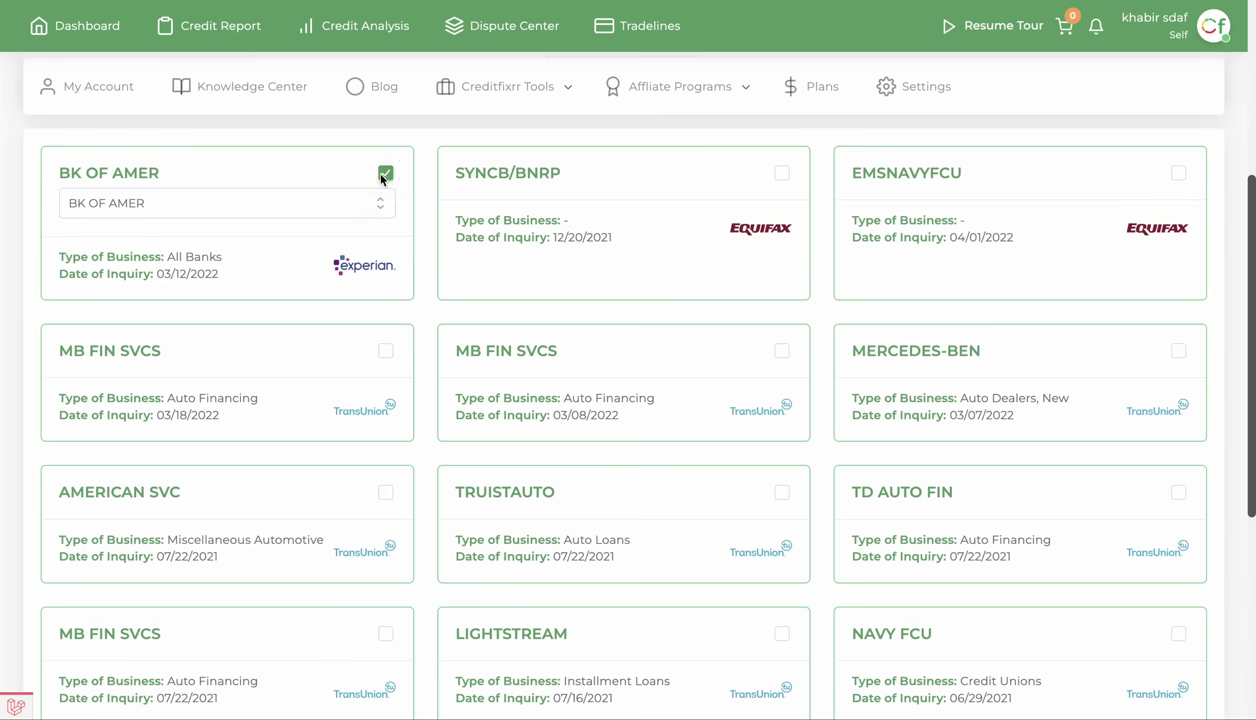
pyautogui.click(782, 172)
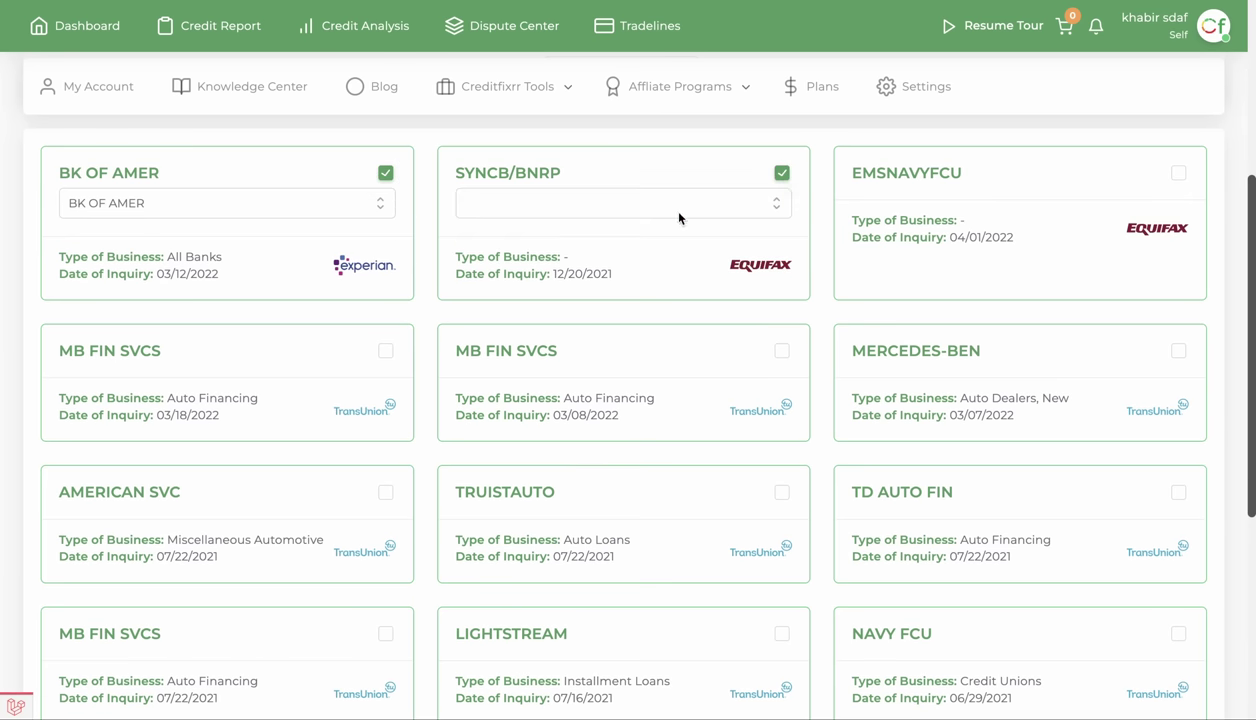
pyautogui.click(603, 203)
pyautogui.click(510, 172)
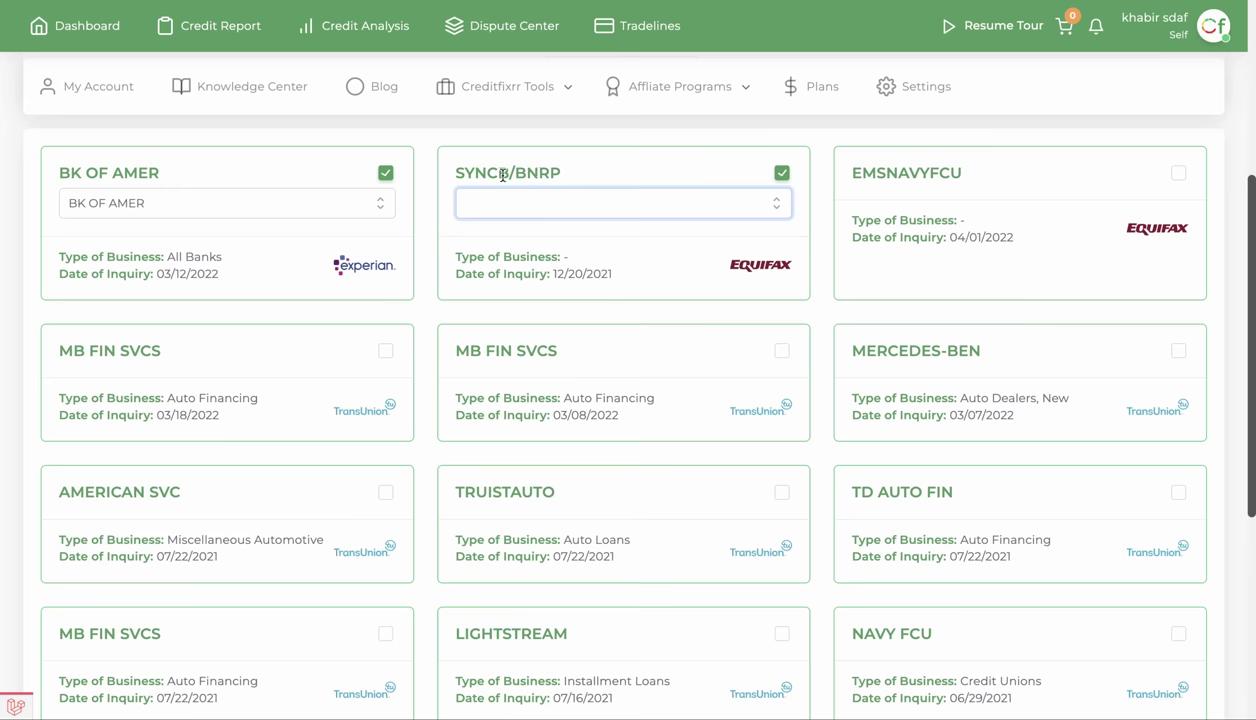
pyautogui.click(578, 203)
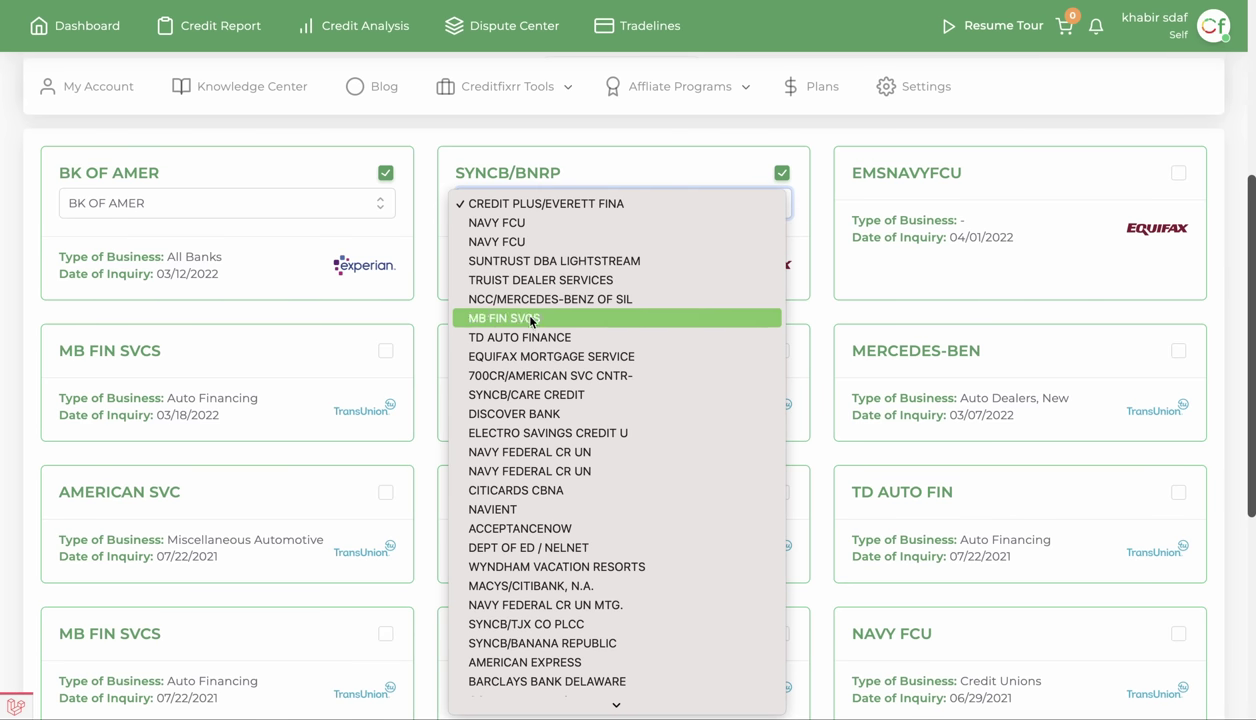
pyautogui.scroll(-10, 628, 508)
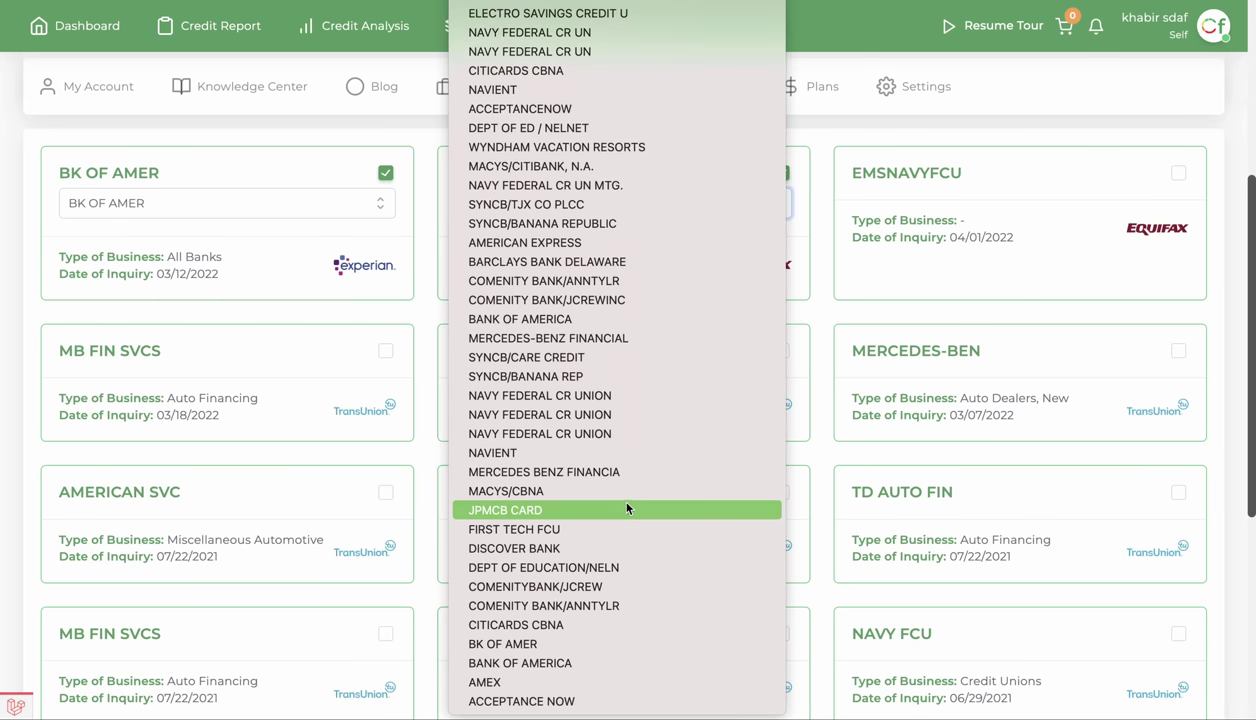
pyautogui.click(525, 377)
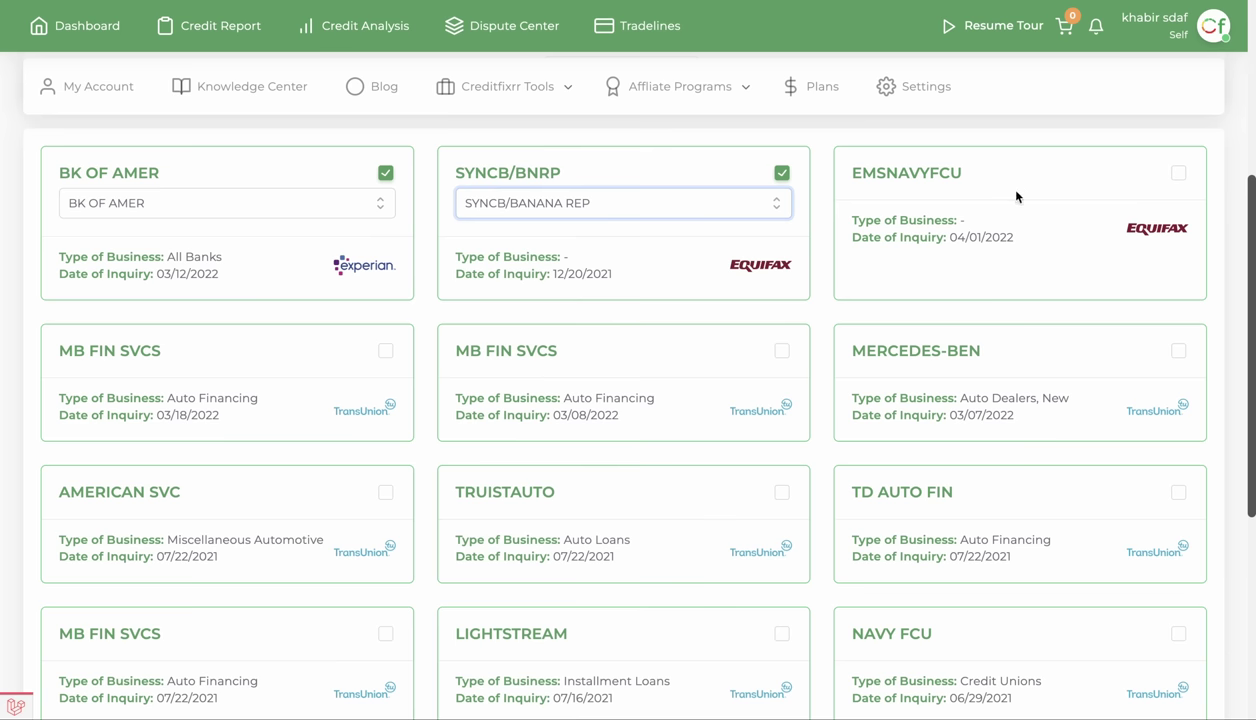
# - Select both MB FIN SVCS inquiries and TRUISTAUTO, matching TRUISTAUTO to TRUIST DEALER SERVICES
pyautogui.click(782, 351)
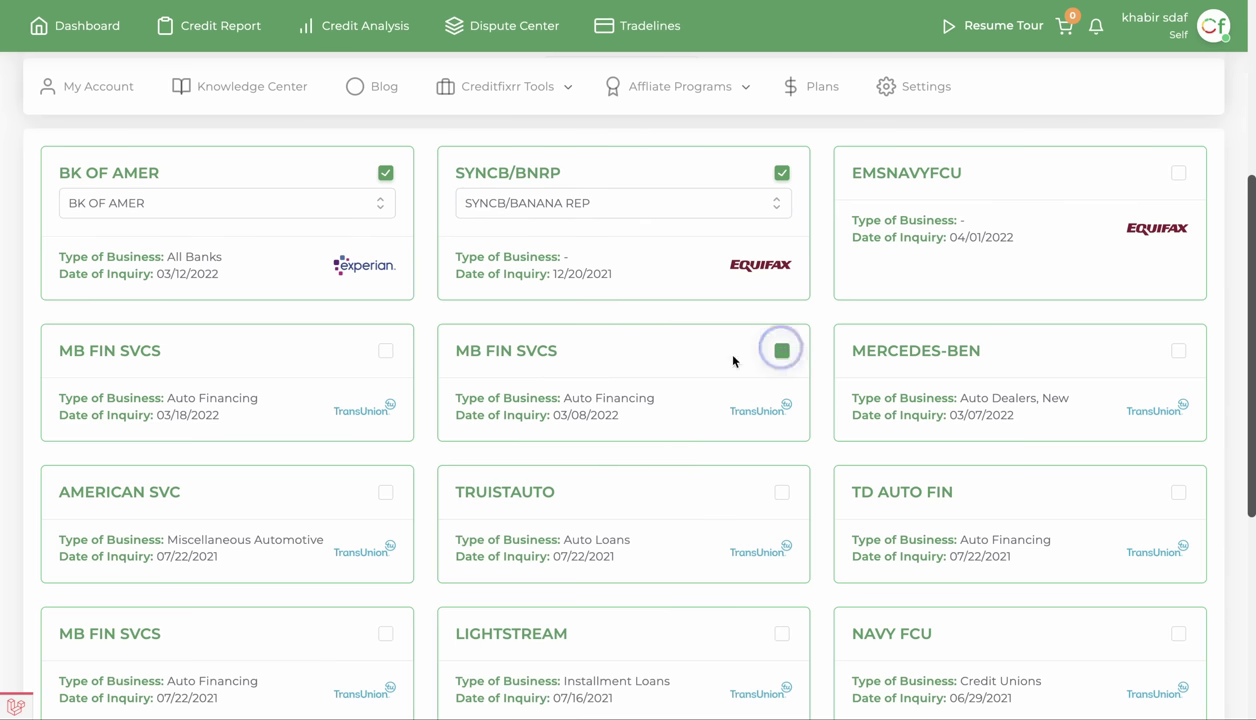
pyautogui.click(385, 351)
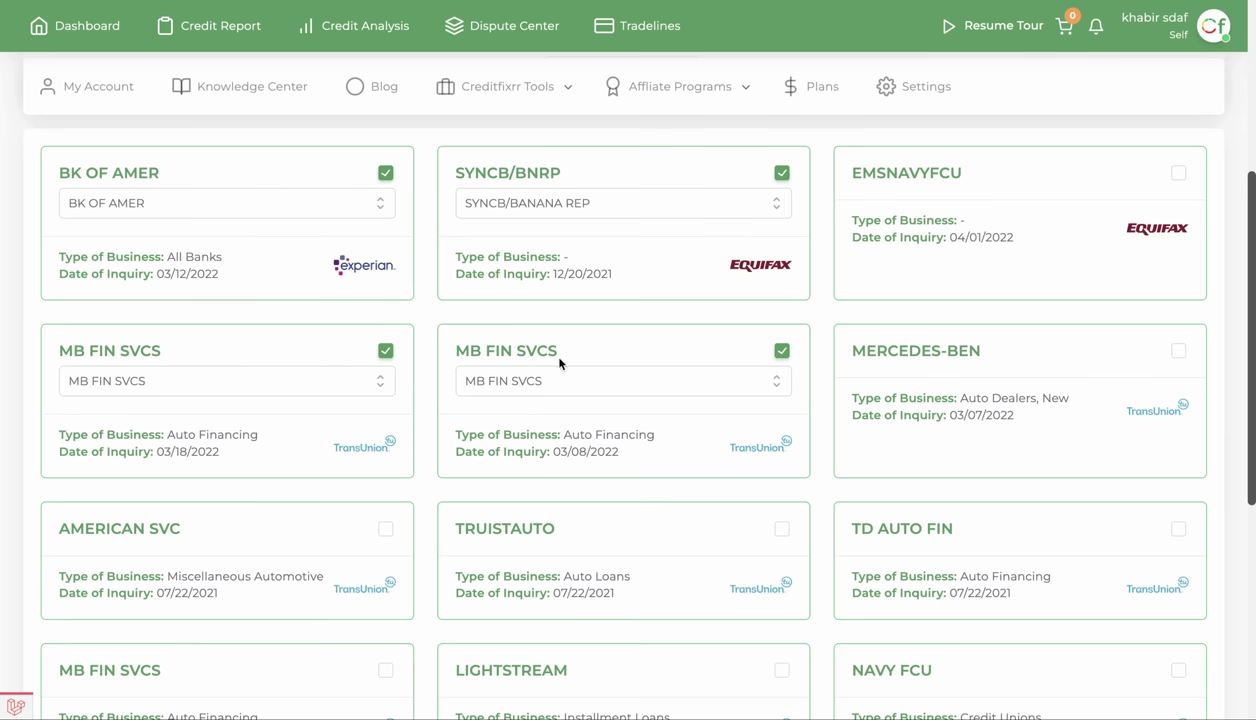
pyautogui.click(782, 529)
pyautogui.click(555, 560)
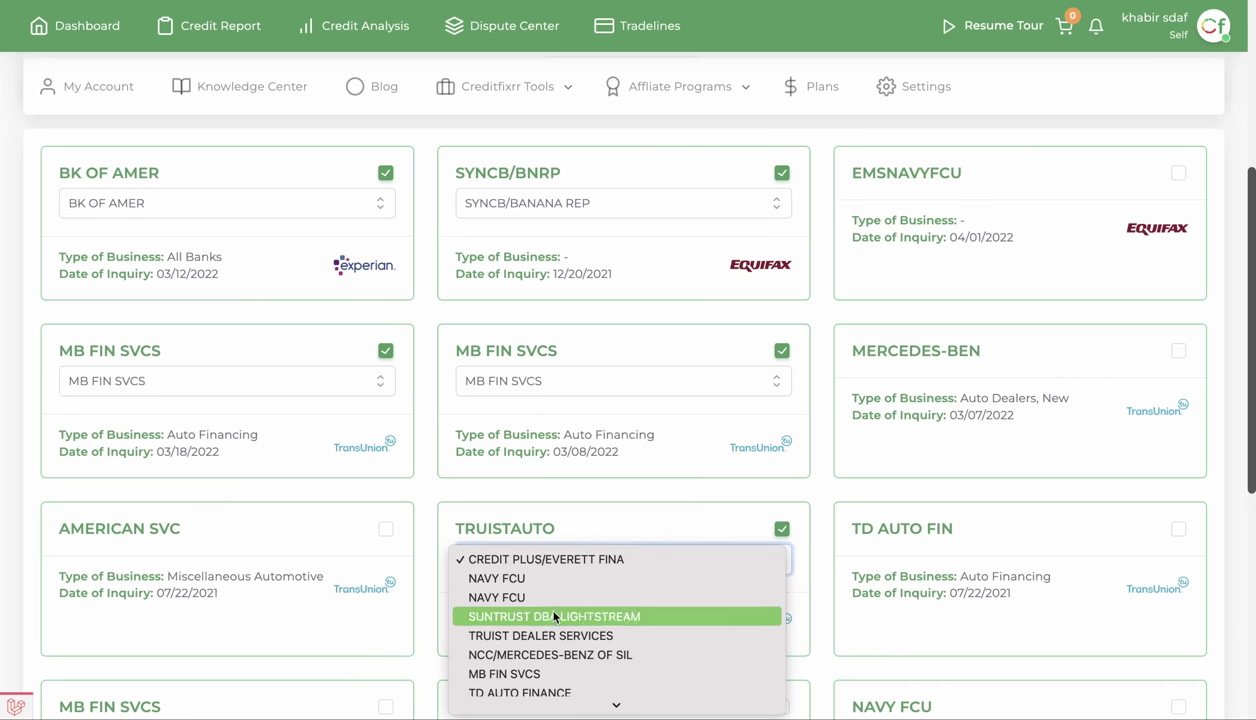
pyautogui.click(558, 636)
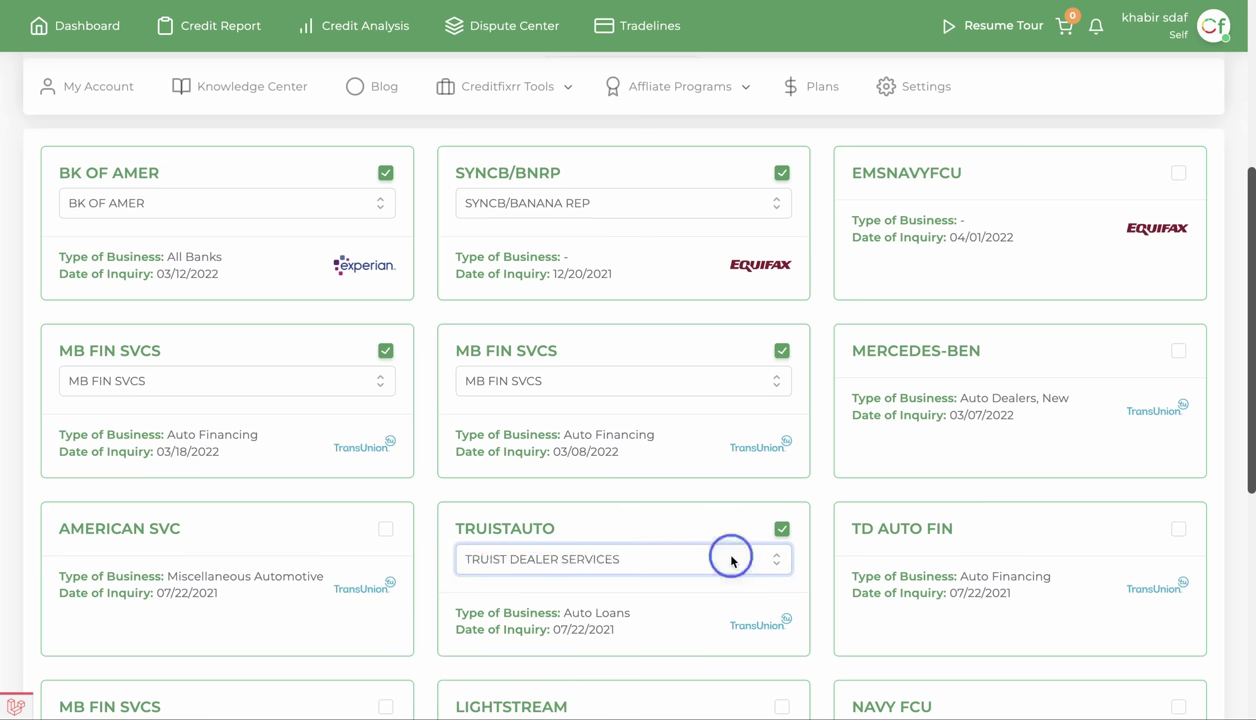
pyautogui.click(731, 562)
pyautogui.click(588, 579)
pyautogui.click(576, 560)
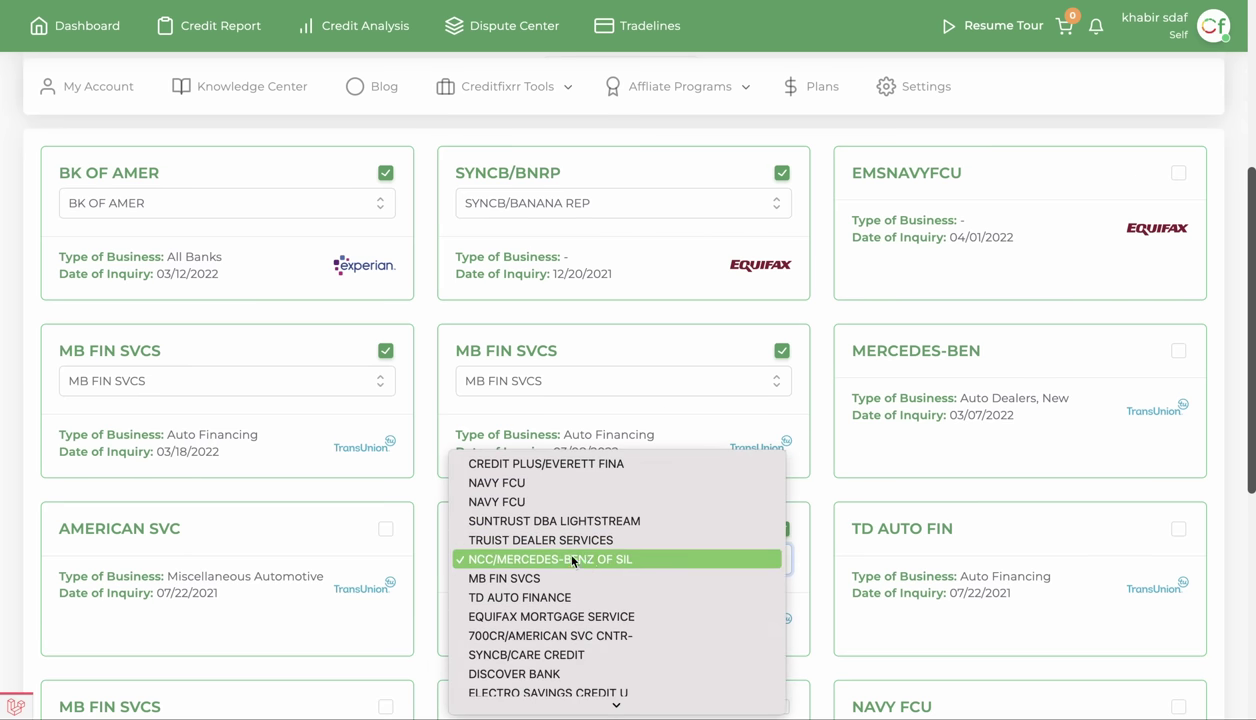
pyautogui.click(555, 540)
pyautogui.scroll(-5, 800, 575)
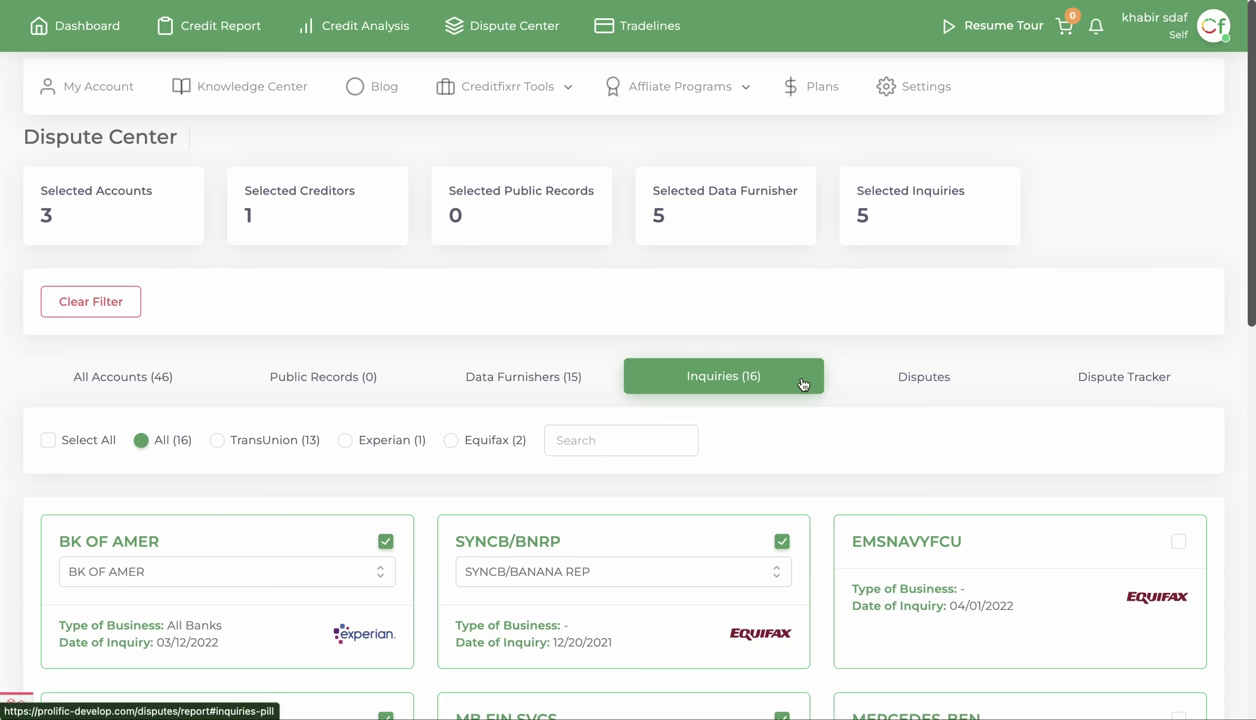
pyautogui.click(950, 385)
# - Switch the Disputes section to Data Furnisher attacks and start a Security Freeze Attack letter
pyautogui.scroll(-3, 600, 440)
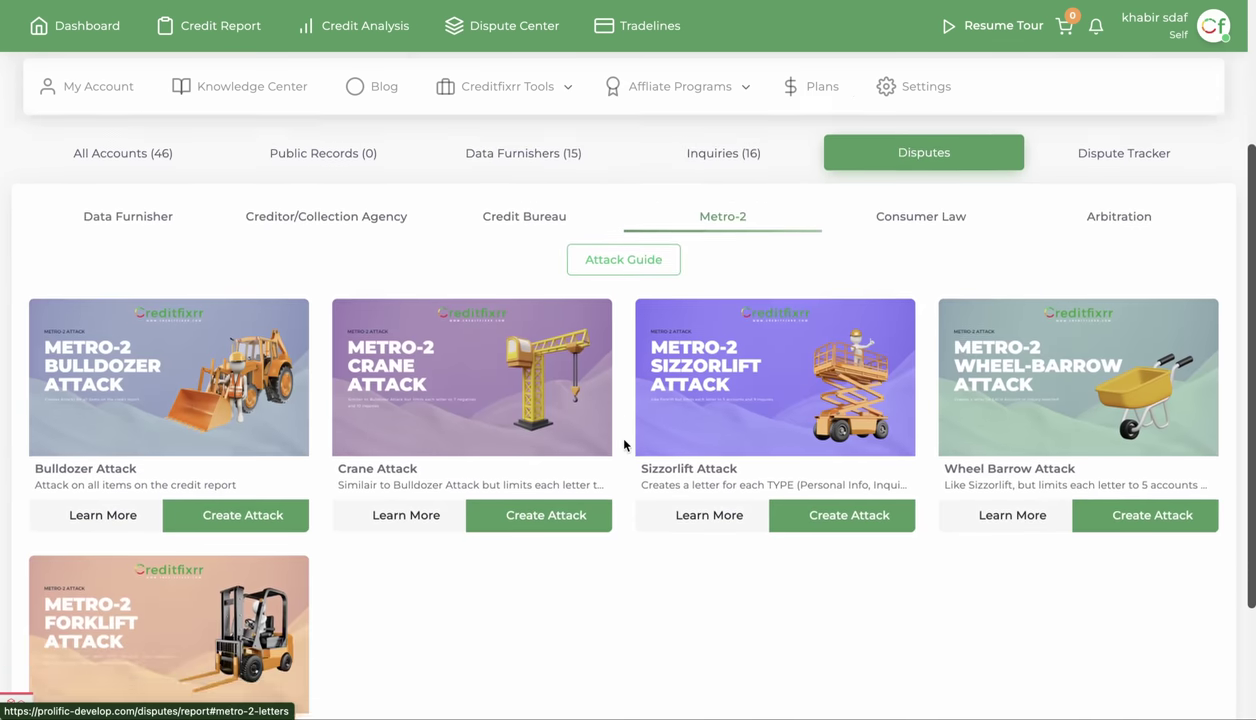
pyautogui.scroll(3, 624, 444)
pyautogui.click(133, 390)
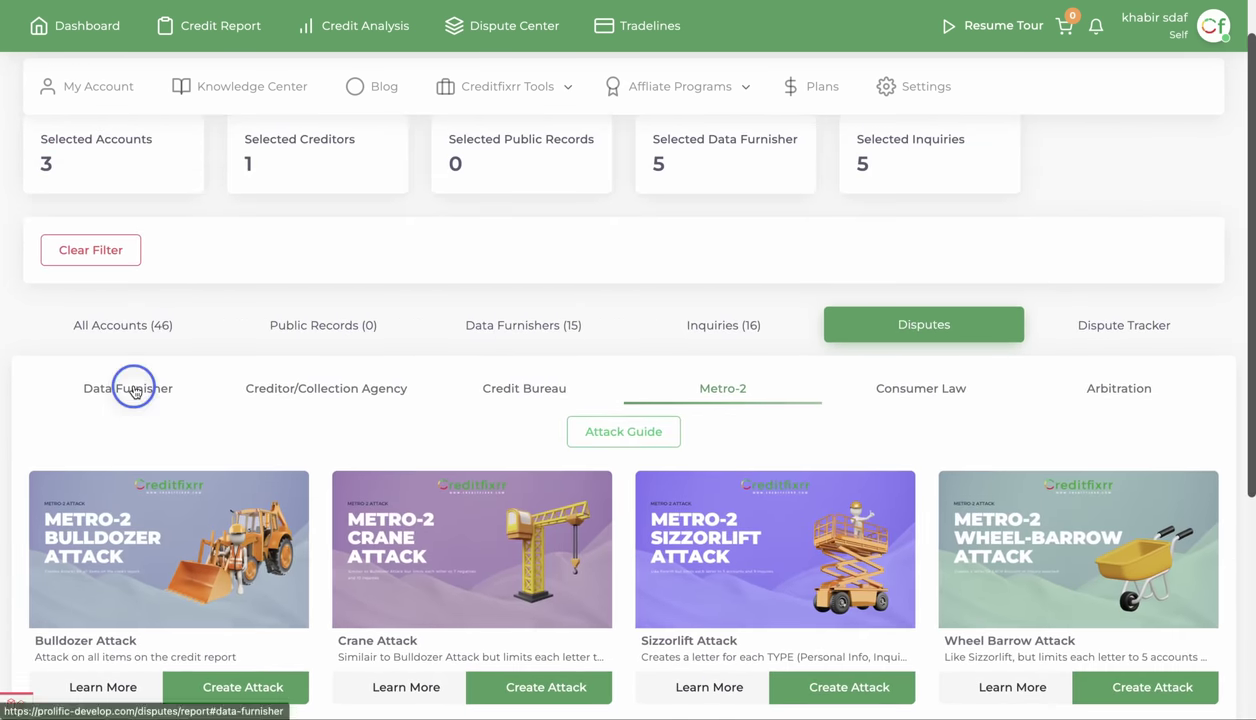
pyautogui.scroll(-1, 424, 444)
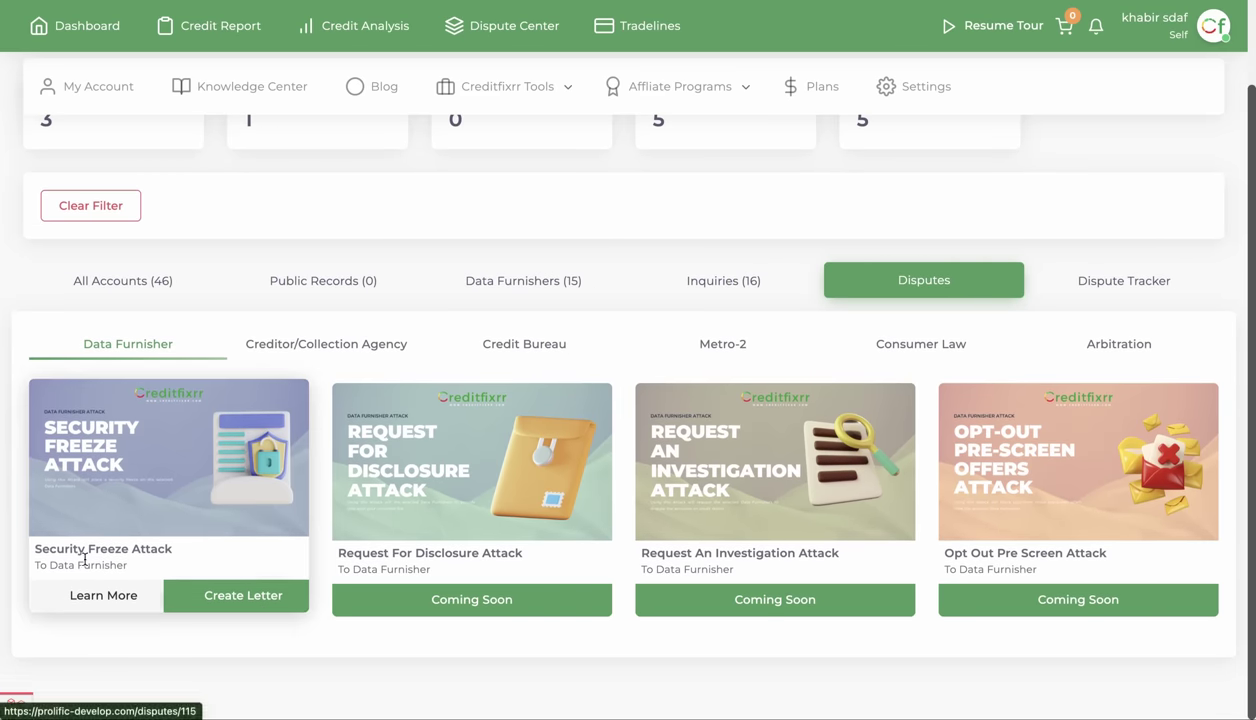
pyautogui.click(249, 601)
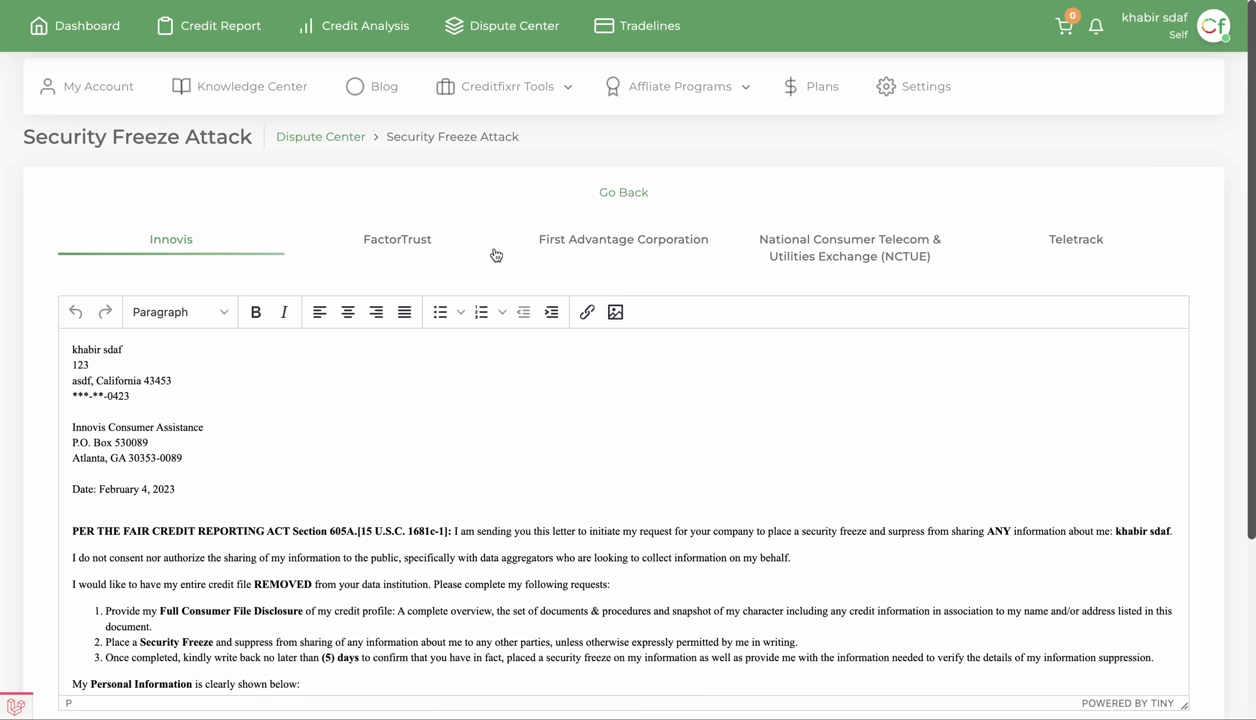
# - View the freeze letter for FactorTrust, First Advantage, NCTUE and Teletrack, then return to Innovis
pyautogui.click(381, 246)
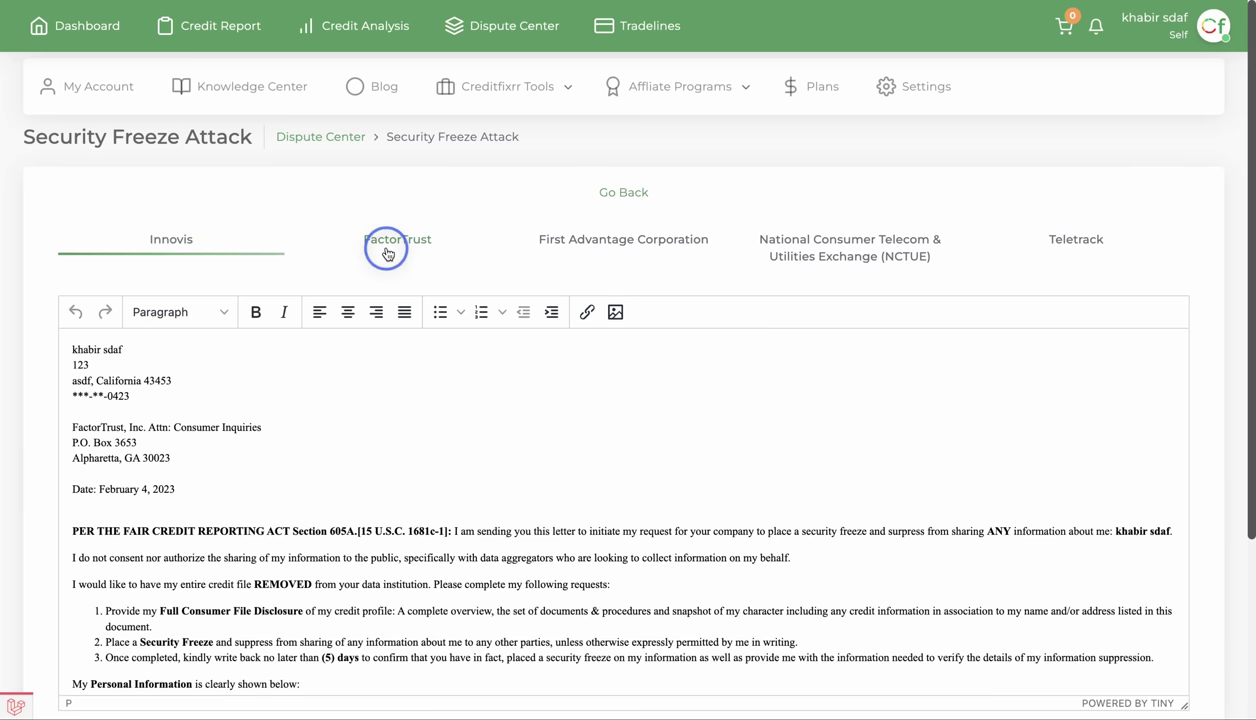
pyautogui.click(635, 250)
pyautogui.click(844, 252)
pyautogui.click(1065, 246)
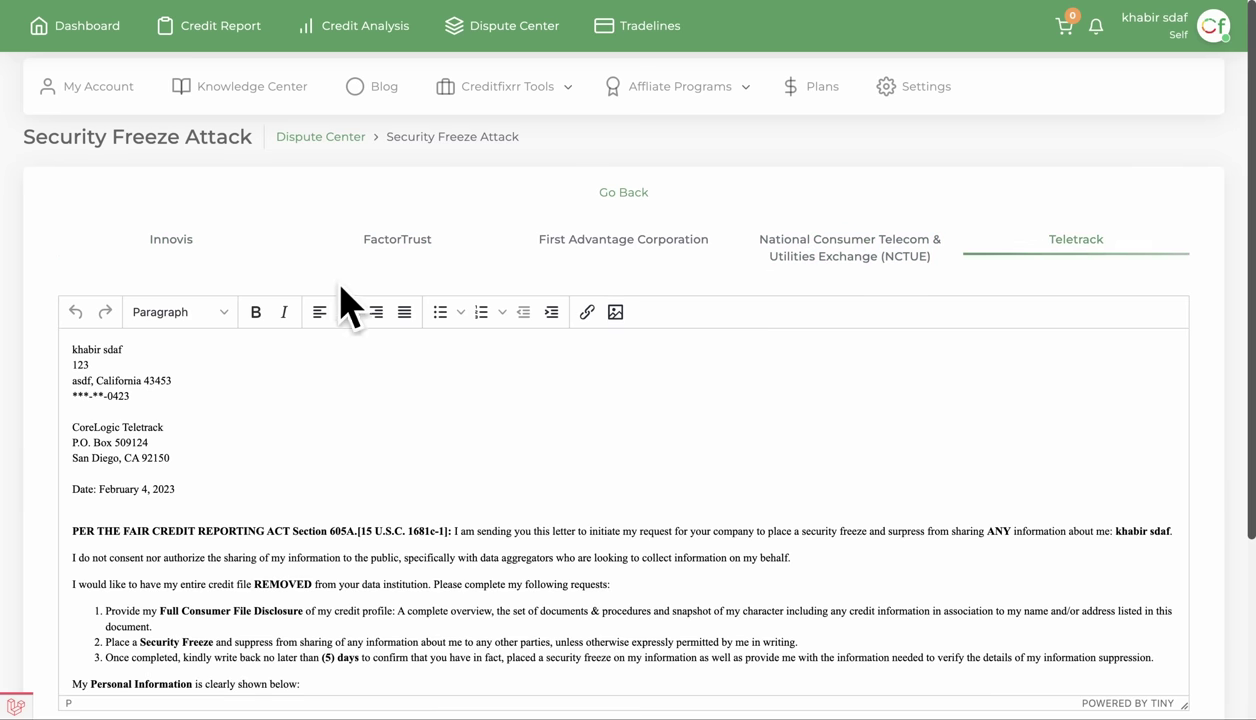
pyautogui.click(192, 249)
# - Scroll through the freeze letter and place the insertion point in its body
pyautogui.scroll(-5, 485, 380)
pyautogui.scroll(2, 513, 465)
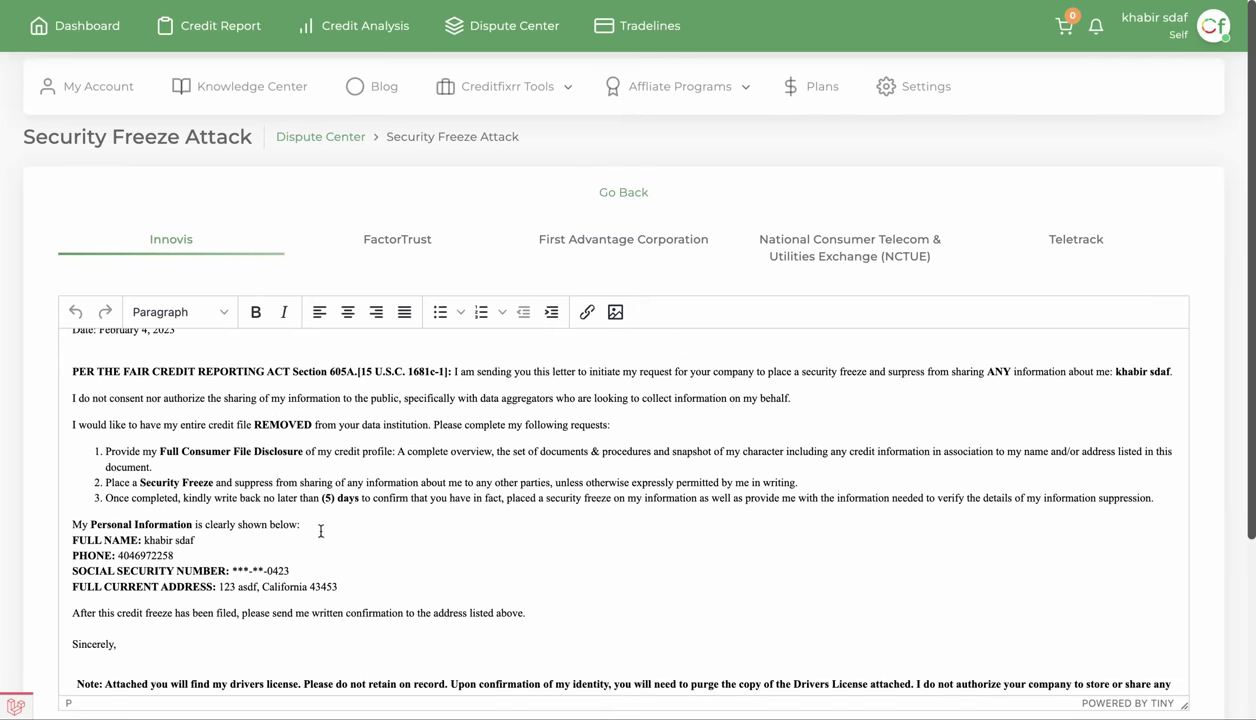
pyautogui.scroll(-5, 452, 591)
pyautogui.scroll(-3, 703, 607)
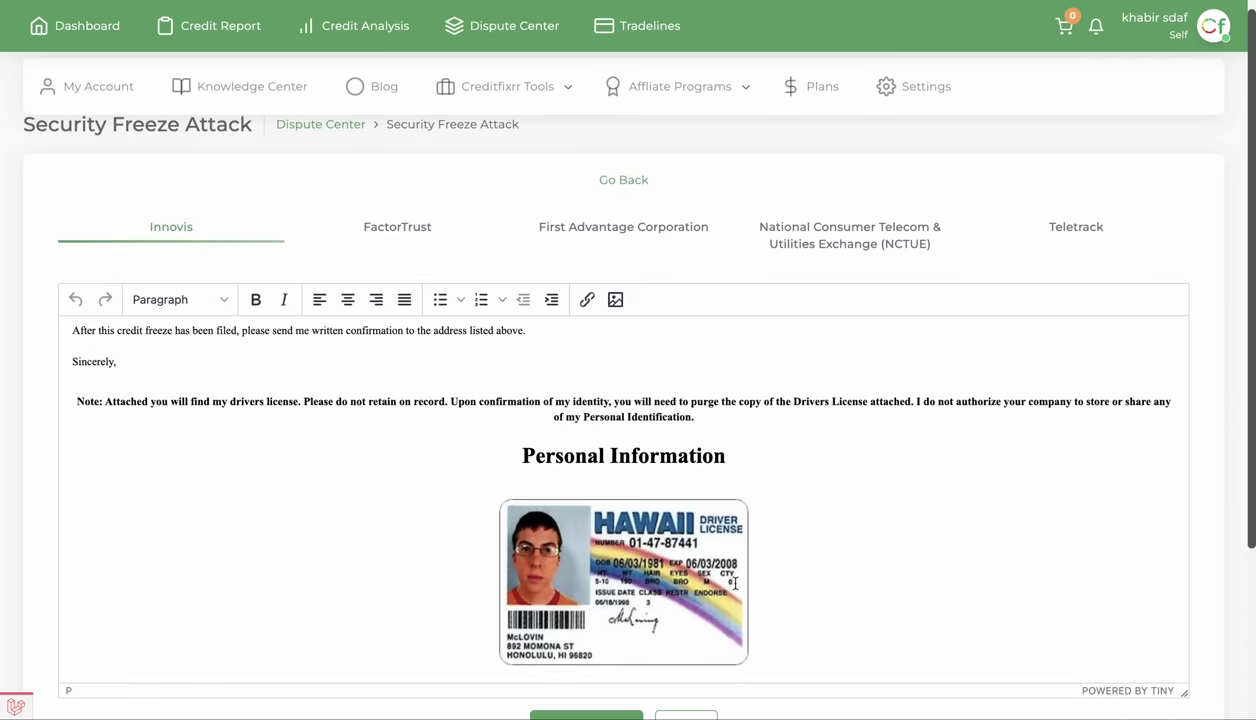
pyautogui.scroll(5, 542, 340)
pyautogui.scroll(2, 542, 340)
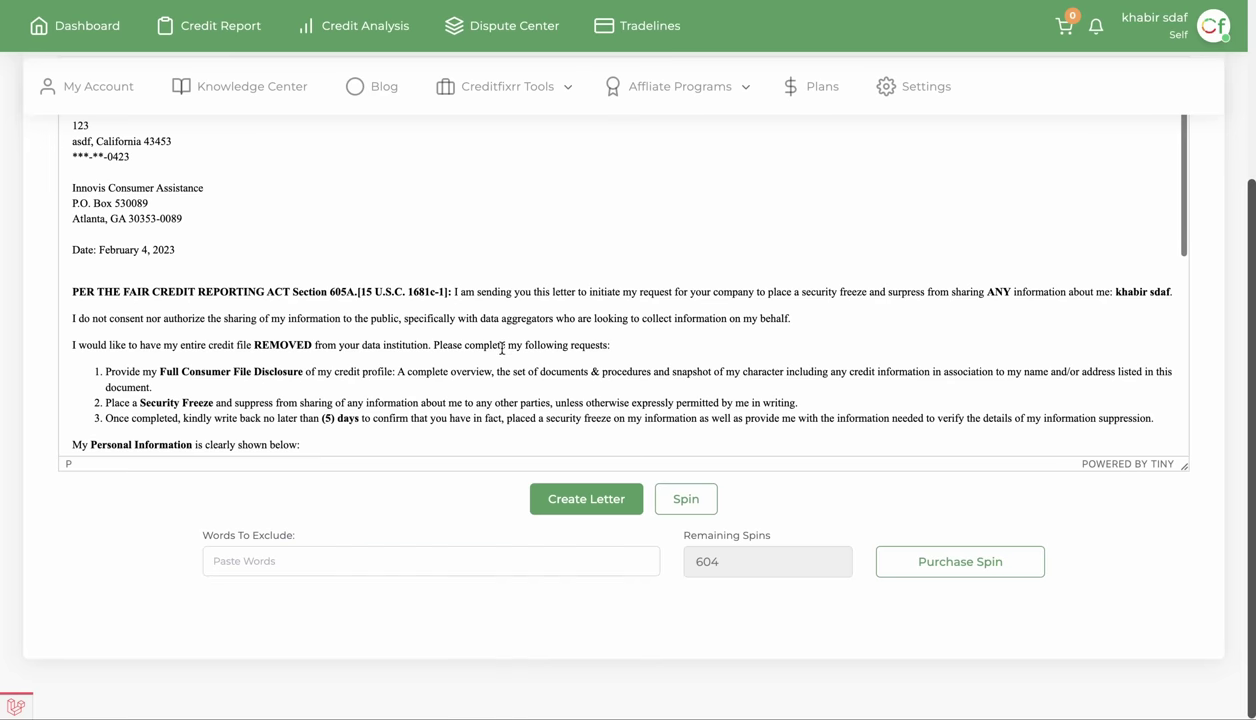
pyautogui.scroll(-6, 462, 322)
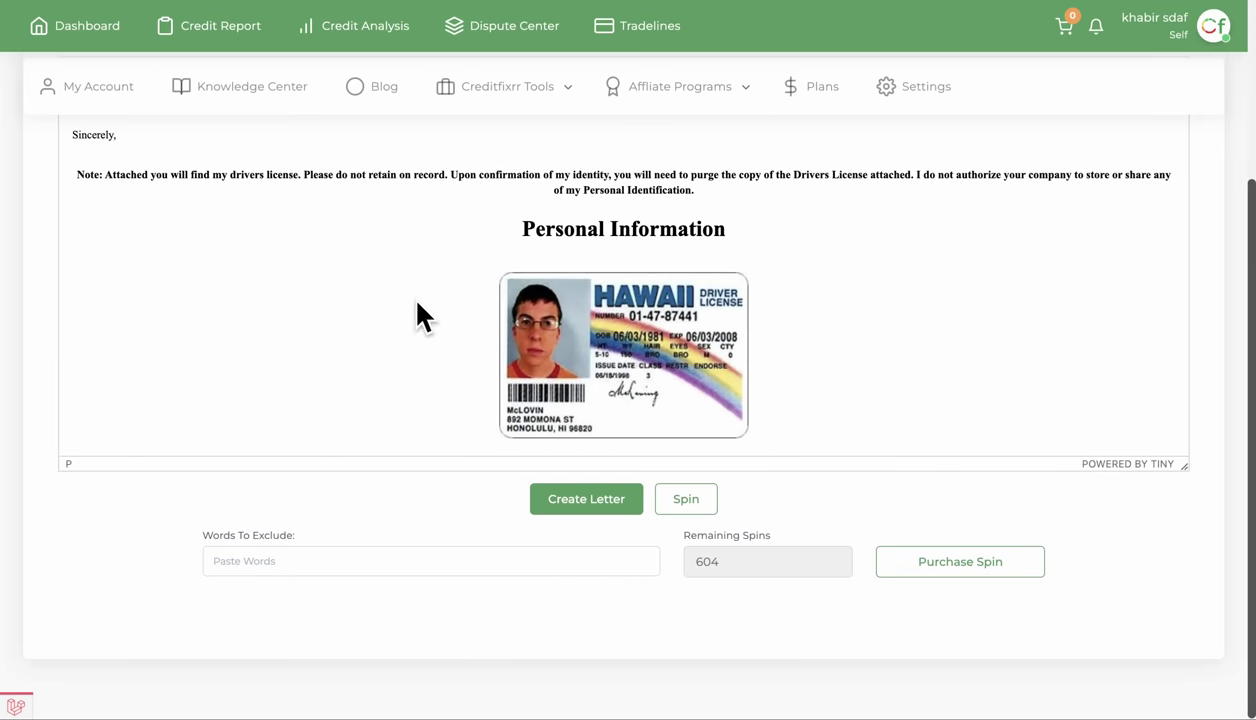
pyautogui.scroll(6, 420, 317)
pyautogui.scroll(3, 219, 272)
pyautogui.click(420, 562)
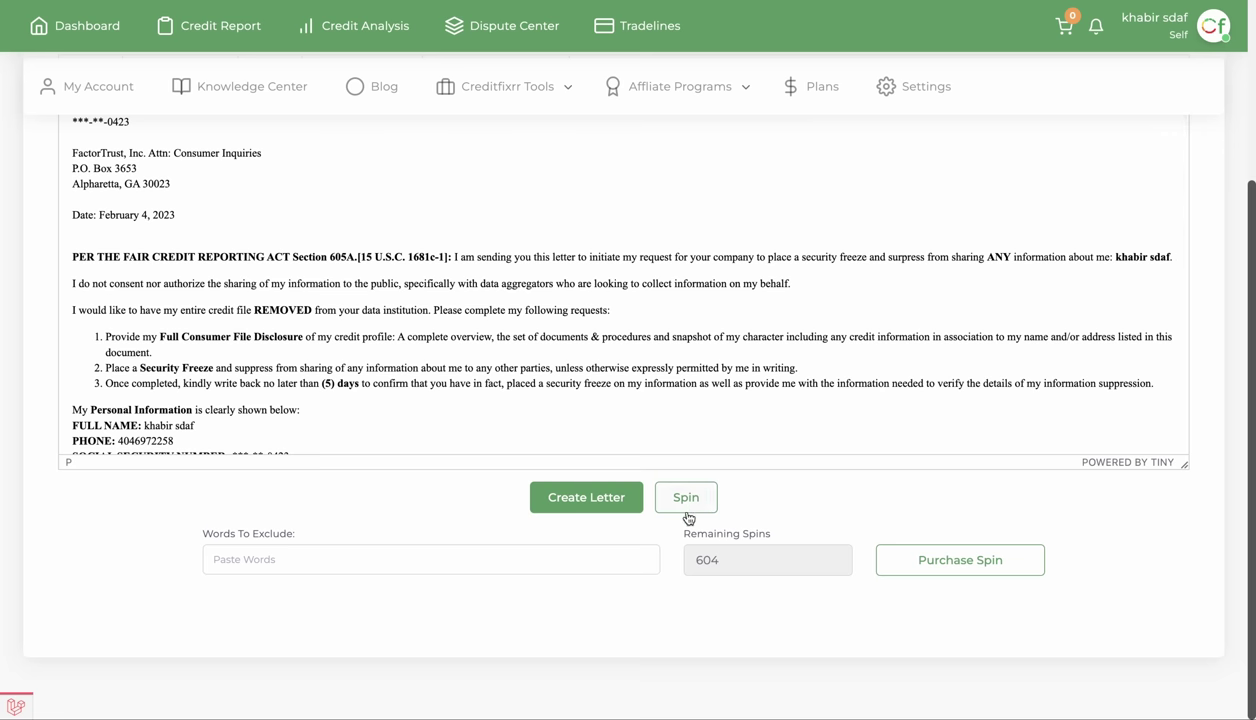
pyautogui.scroll(3, 518, 480)
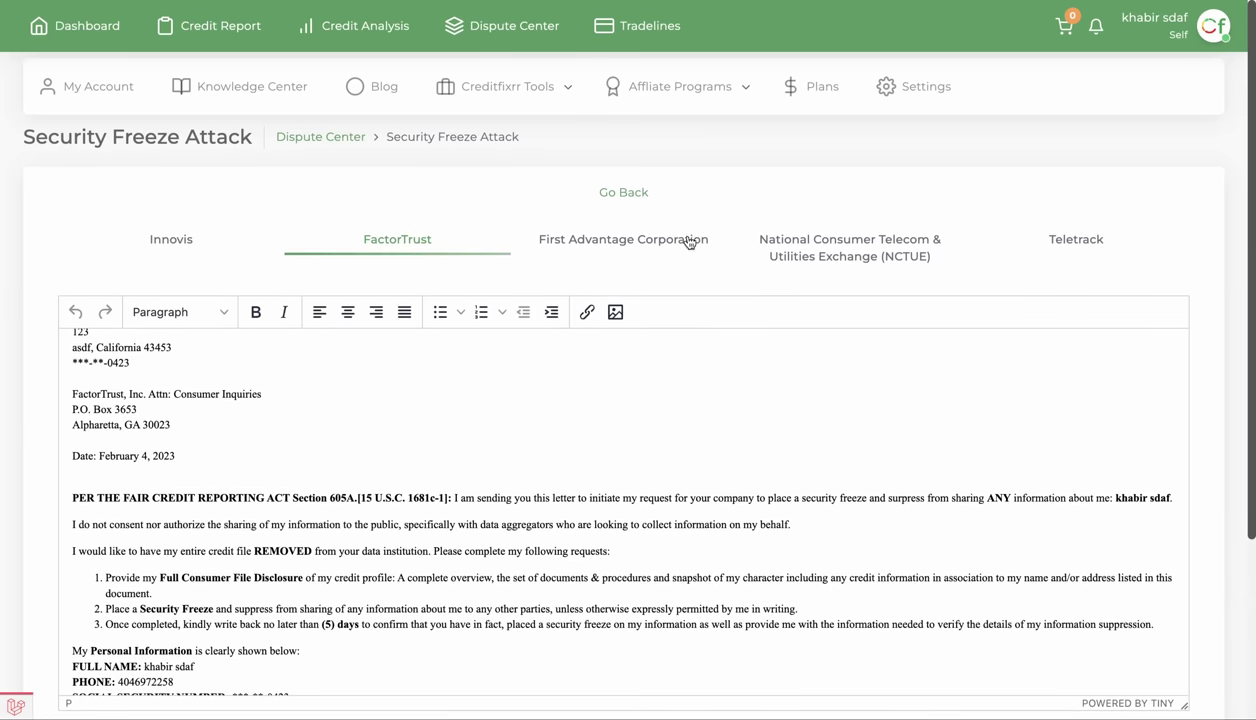
pyautogui.scroll(-10, 600, 443)
pyautogui.scroll(-5, 881, 562)
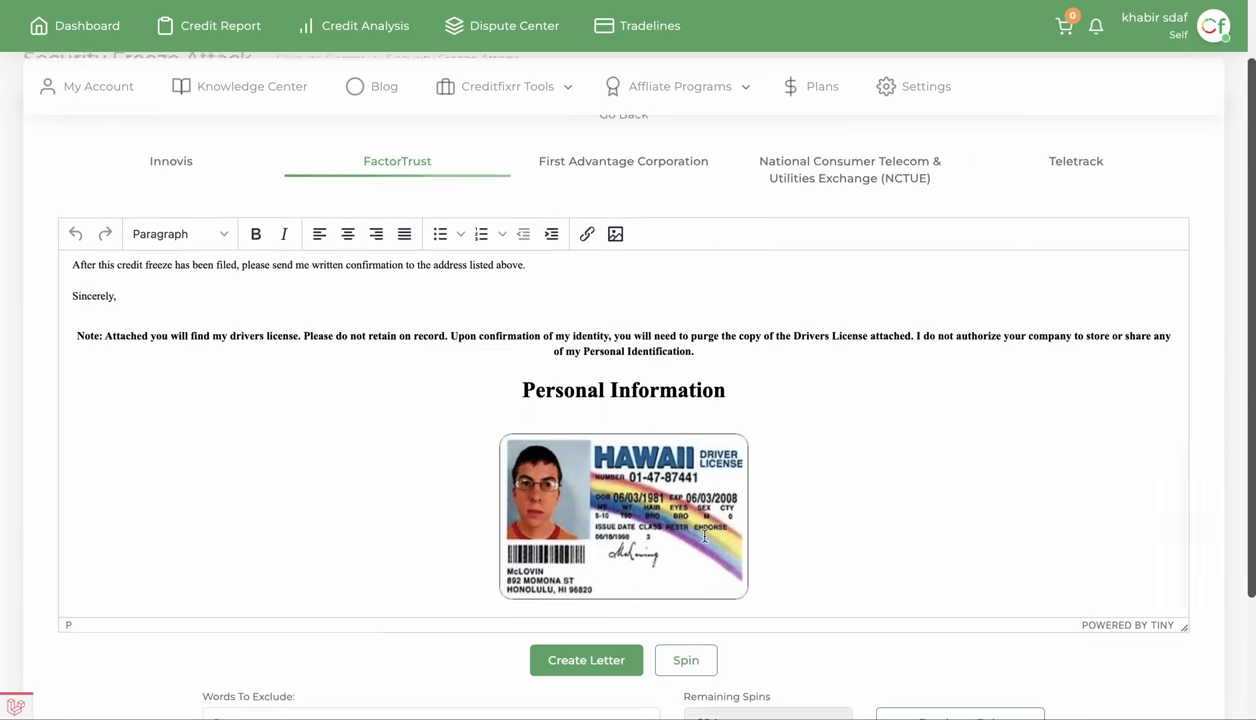
# - Respin the Security Freeze Attack letter wording, then dismiss the spin credits purchase window
pyautogui.click(690, 494)
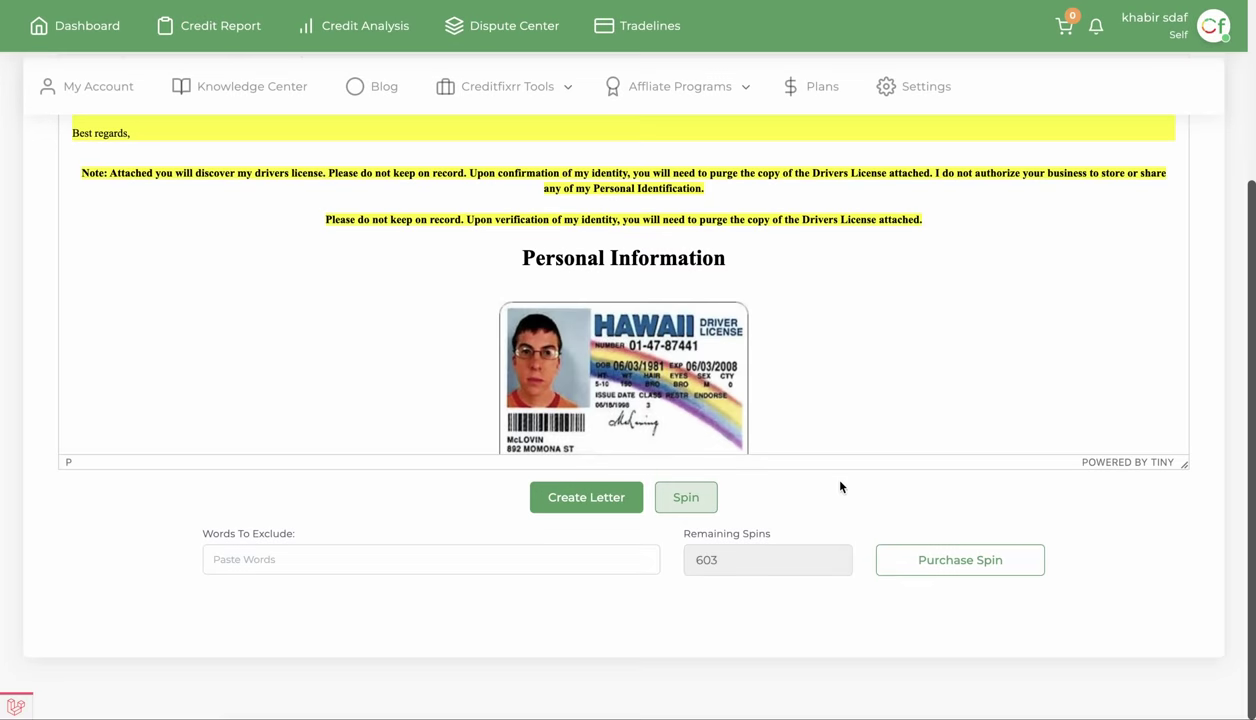
pyautogui.scroll(5, 673, 328)
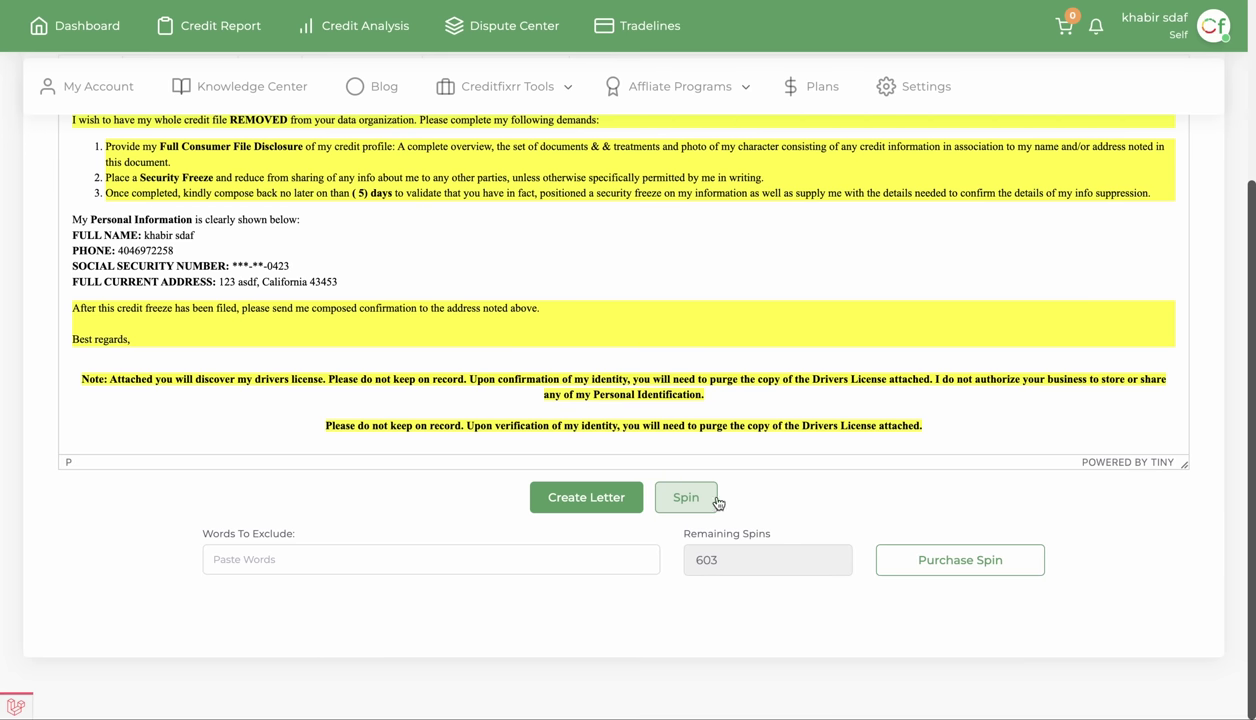
pyautogui.click(684, 500)
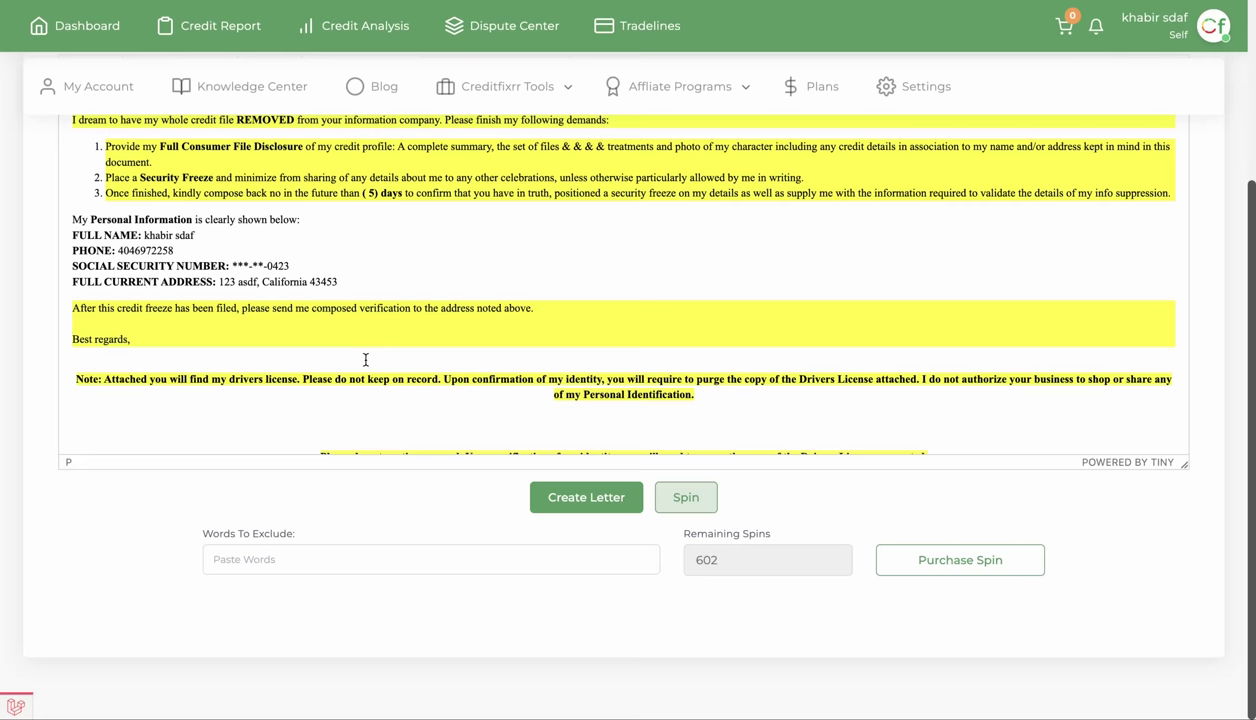
pyautogui.click(686, 497)
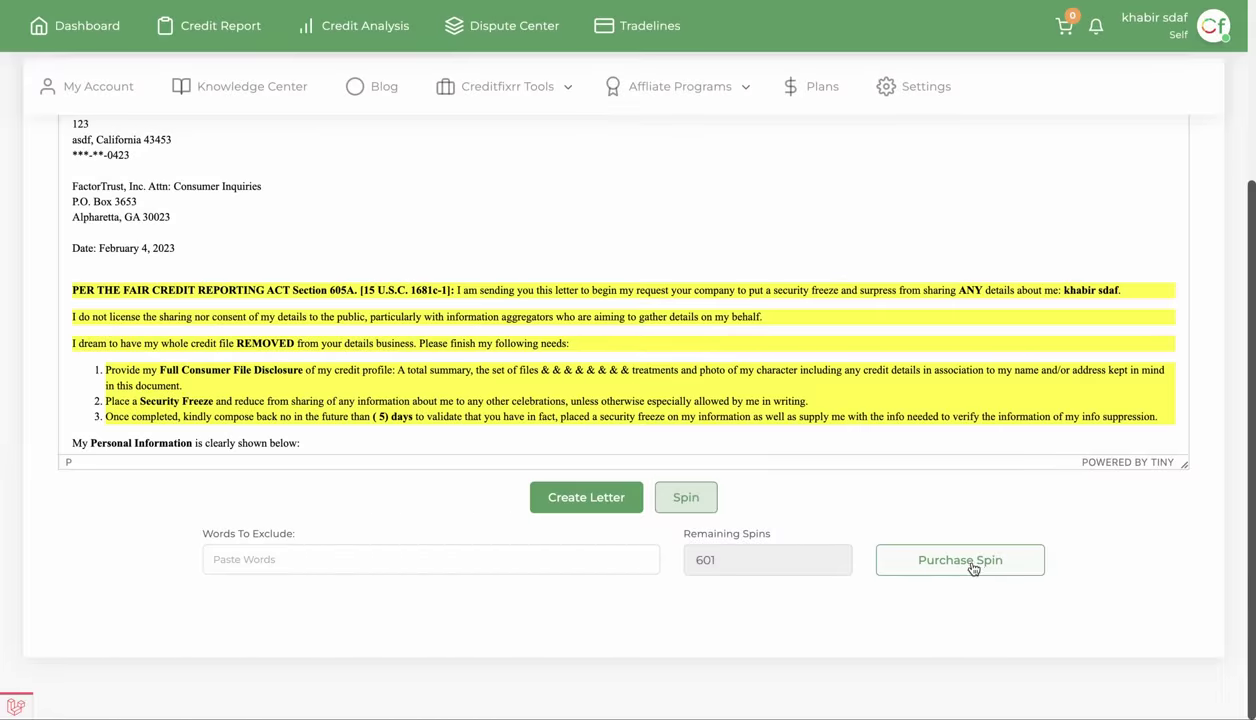
pyautogui.click(976, 566)
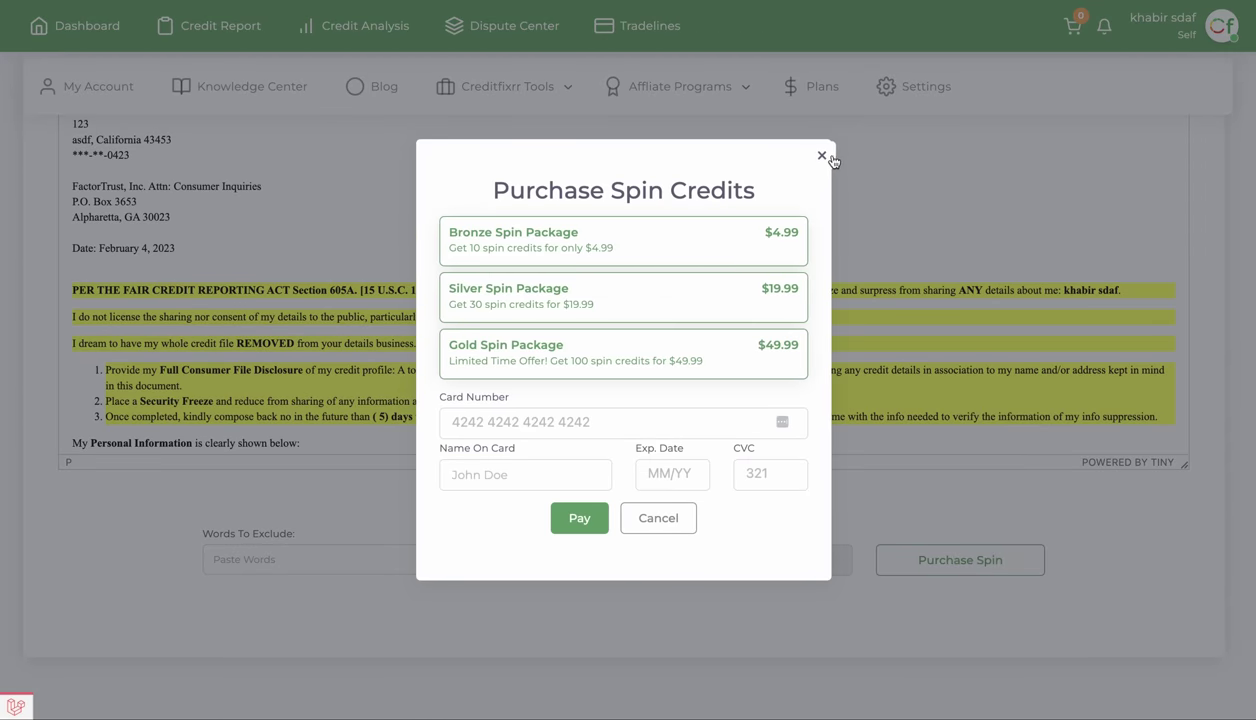
pyautogui.click(822, 157)
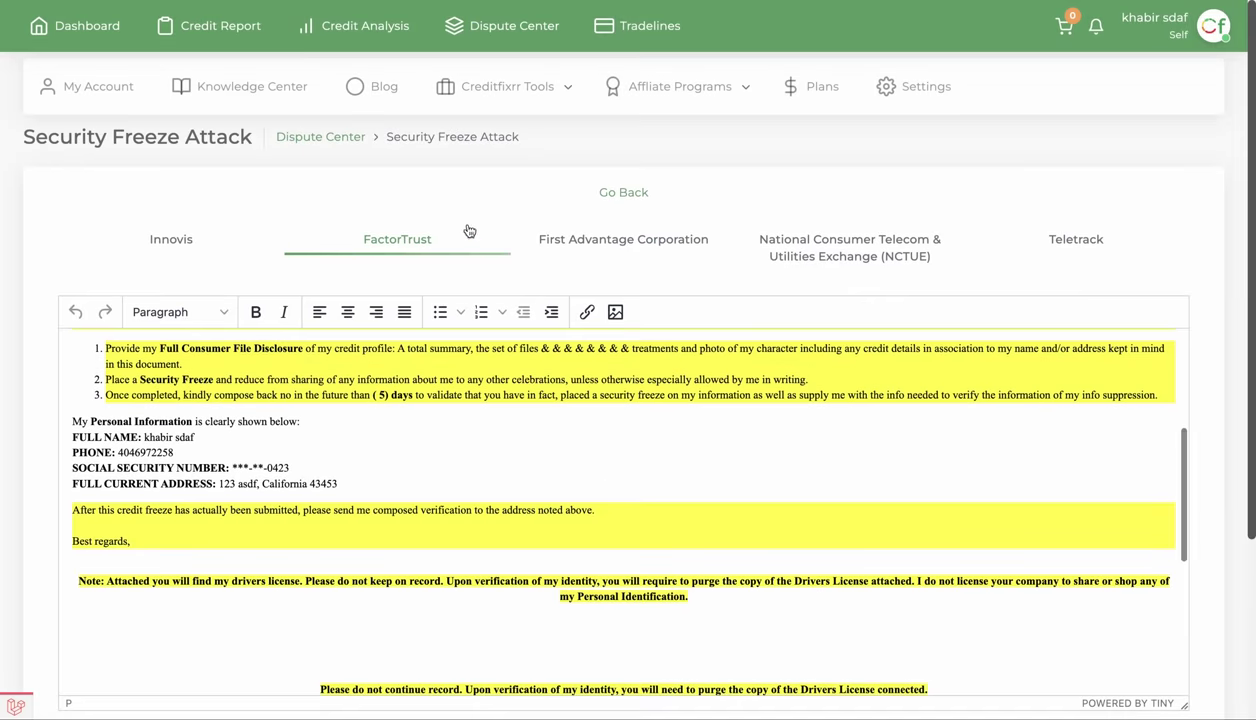
# - Create the Security Freeze Attack letters for all five data furnishers and open the Dispute Letter Tracker
pyautogui.scroll(-10, 632, 505)
pyautogui.click(558, 495)
pyautogui.scroll(10, 869, 241)
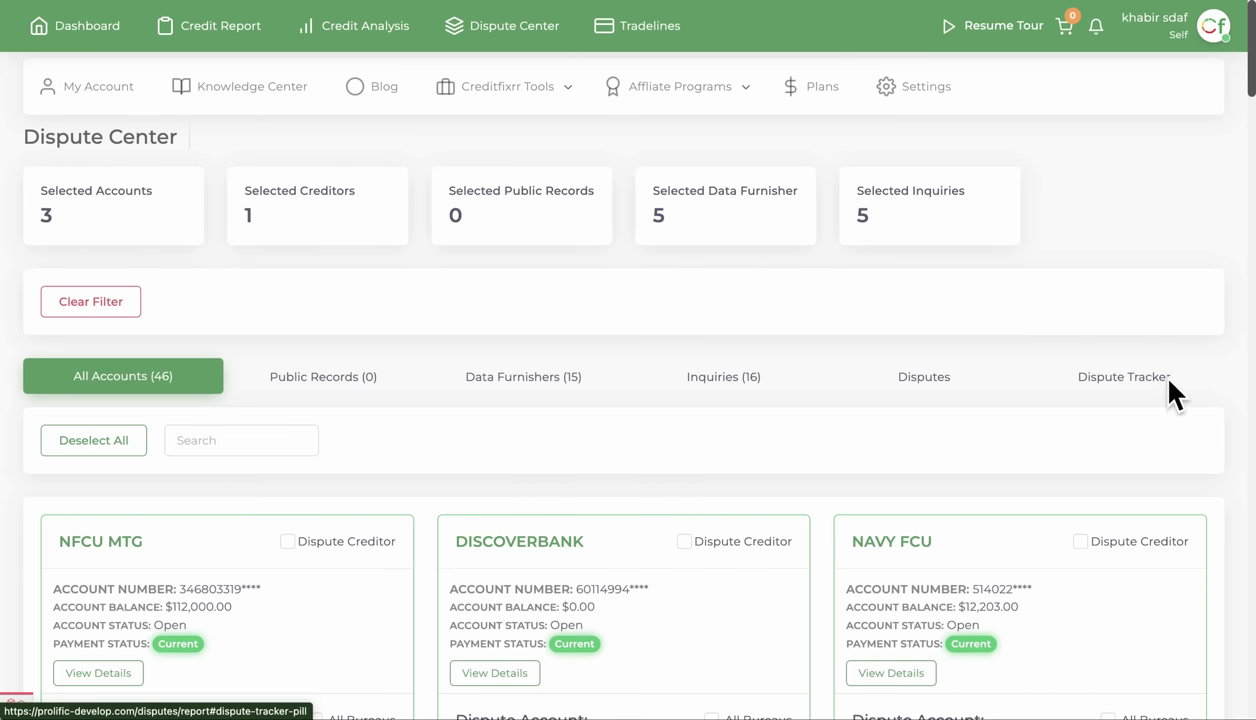
pyautogui.click(1116, 380)
# - Scroll through the new Security Freeze Attack letters, then show the Creditor/Collection Agency templates
pyautogui.scroll(-5, 779, 487)
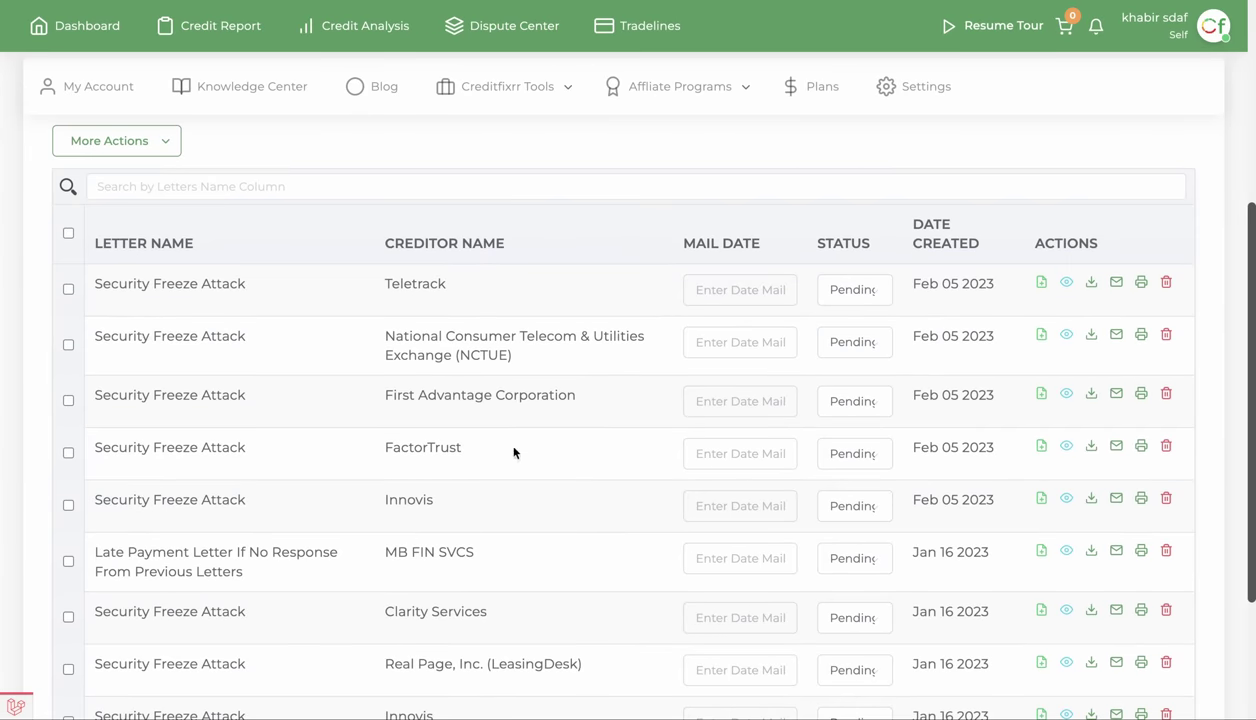
pyautogui.scroll(1, 476, 280)
pyautogui.scroll(5, 521, 550)
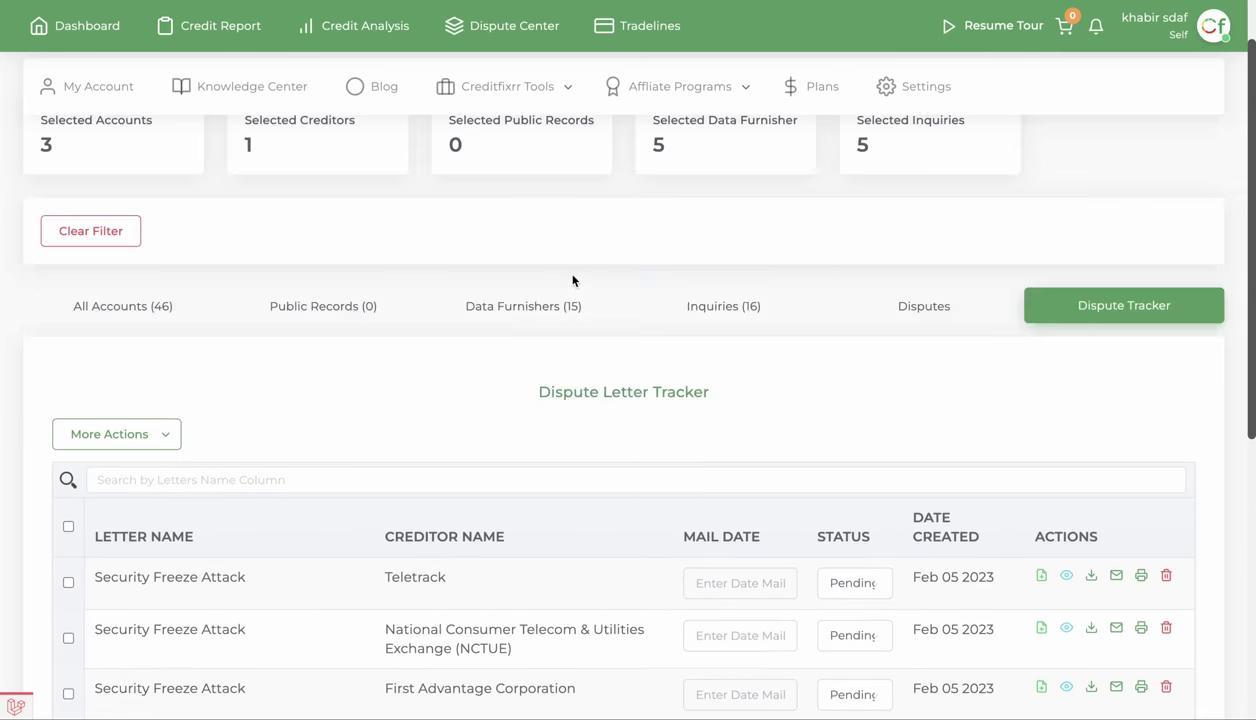
pyautogui.click(918, 378)
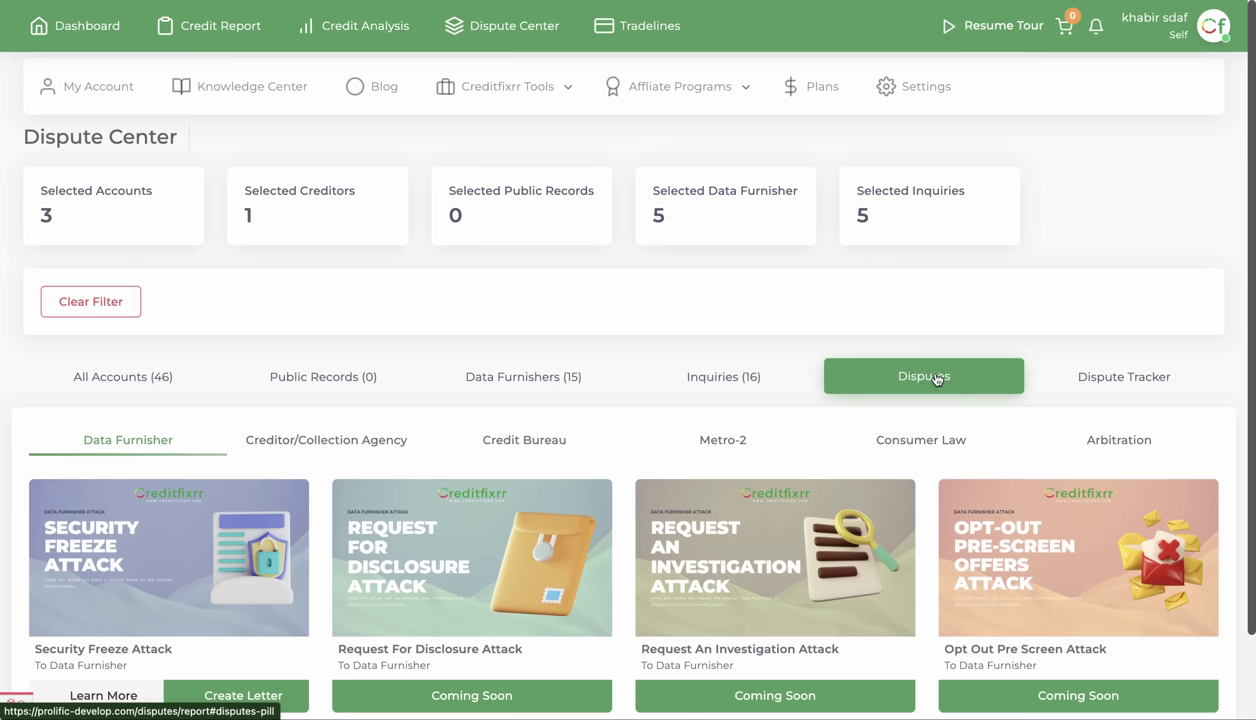
pyautogui.scroll(-2, 400, 450)
# - Start an Inquiry Dispute Letter Round 1 from the Creditor/Collection Agency letters
pyautogui.click(314, 344)
pyautogui.scroll(-3, 659, 454)
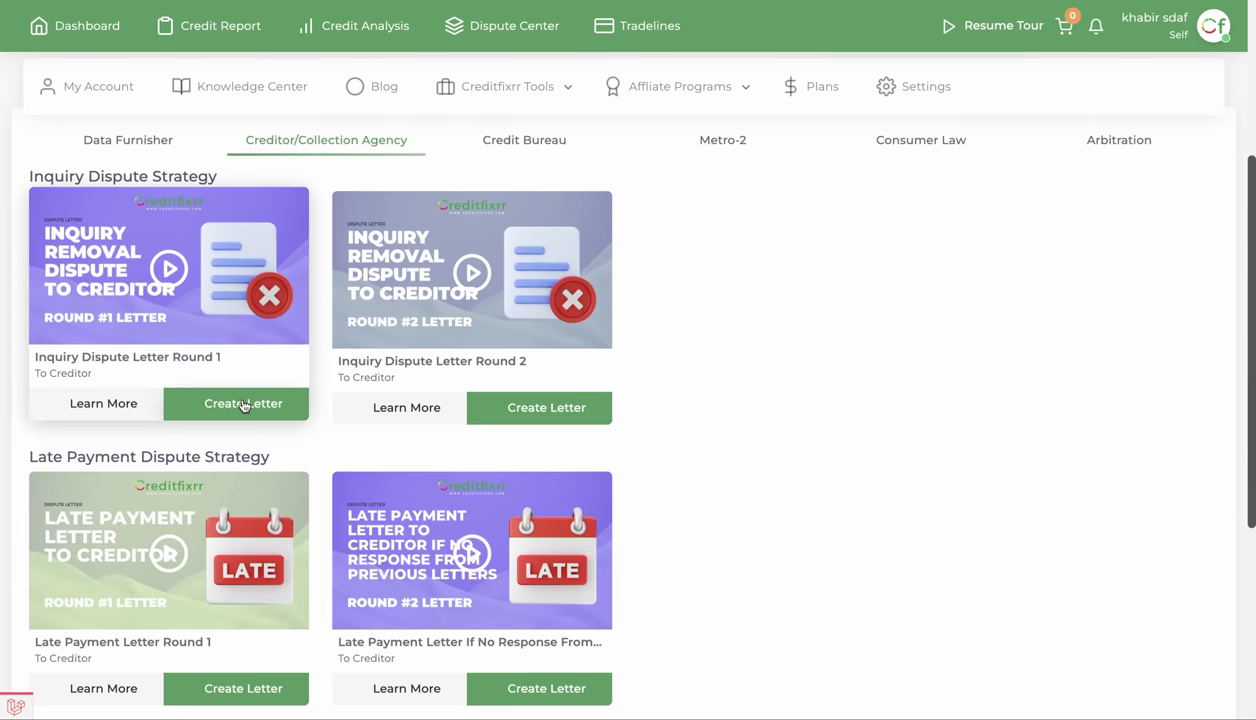
pyautogui.click(243, 404)
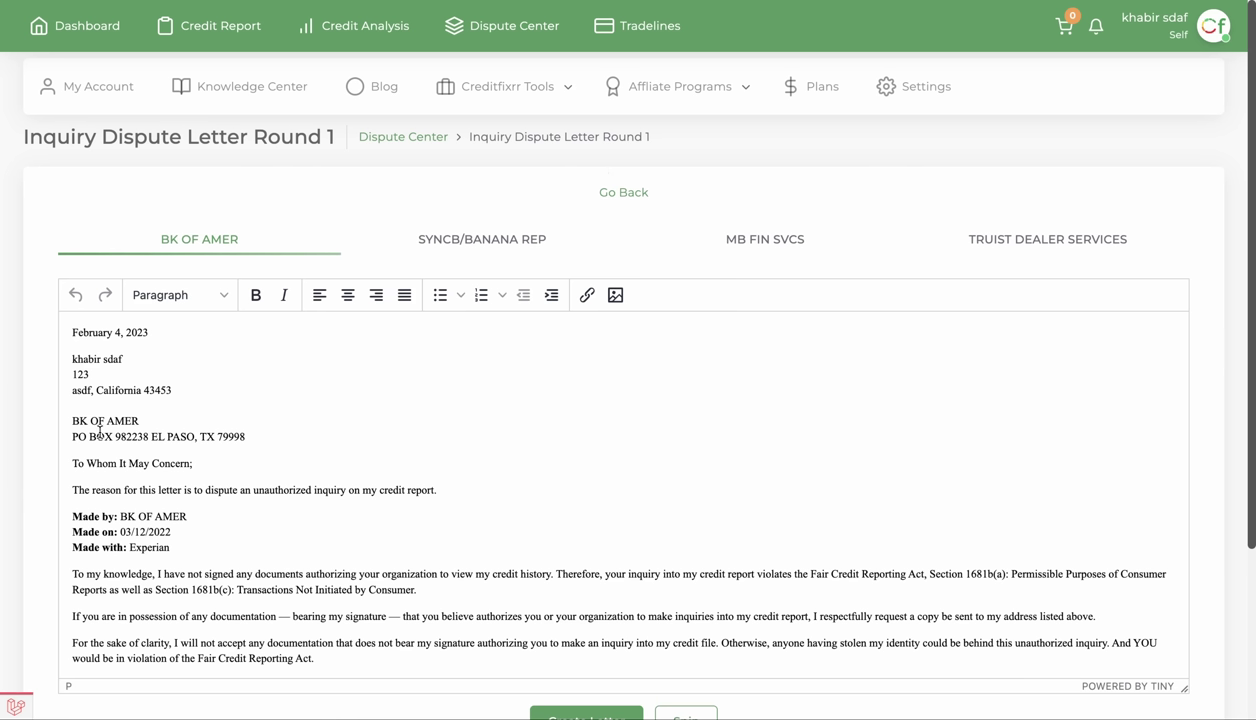
# - Review the BK OF AMER, SYNCB/BANANA REP, MB FIN SVCS and TRUIST DEALER SERVICES letters, then create all four
pyautogui.click(72, 418)
pyautogui.click(150, 420)
pyautogui.click(521, 240)
pyautogui.moveTo(72, 418); pyautogui.dragTo(256, 437)
pyautogui.click(760, 240)
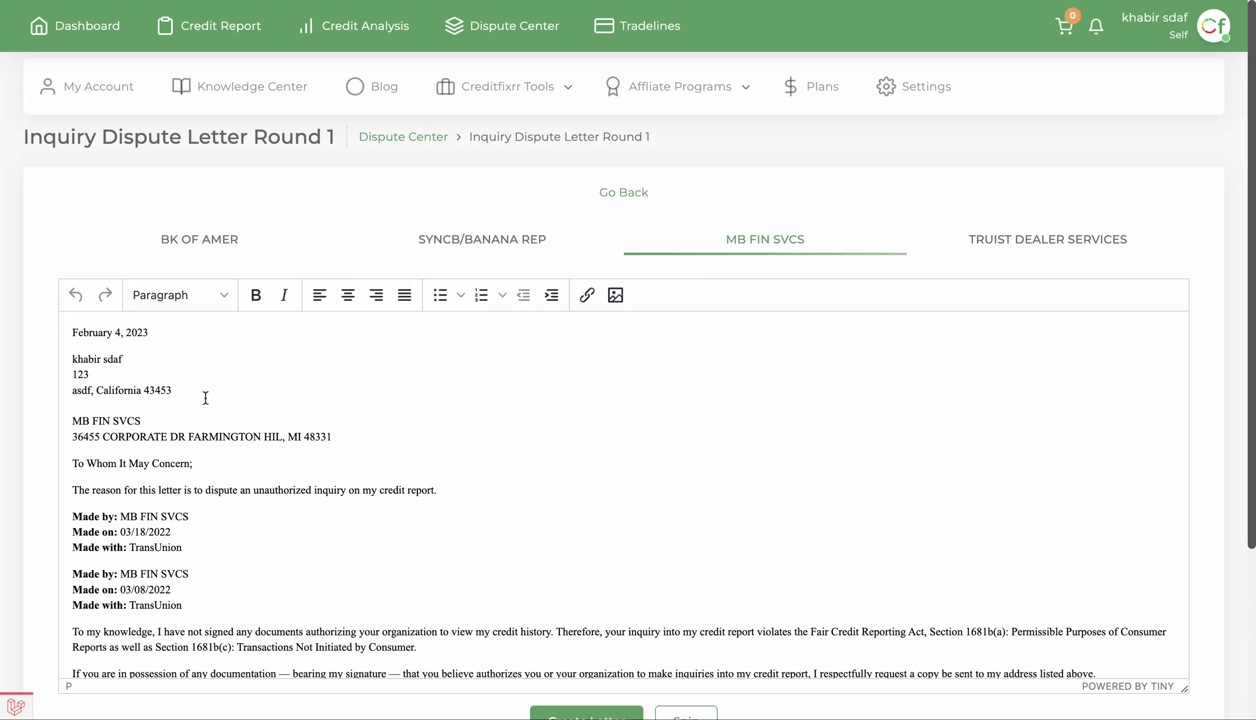
pyautogui.moveTo(75, 415); pyautogui.dragTo(331, 437)
pyautogui.click(1025, 238)
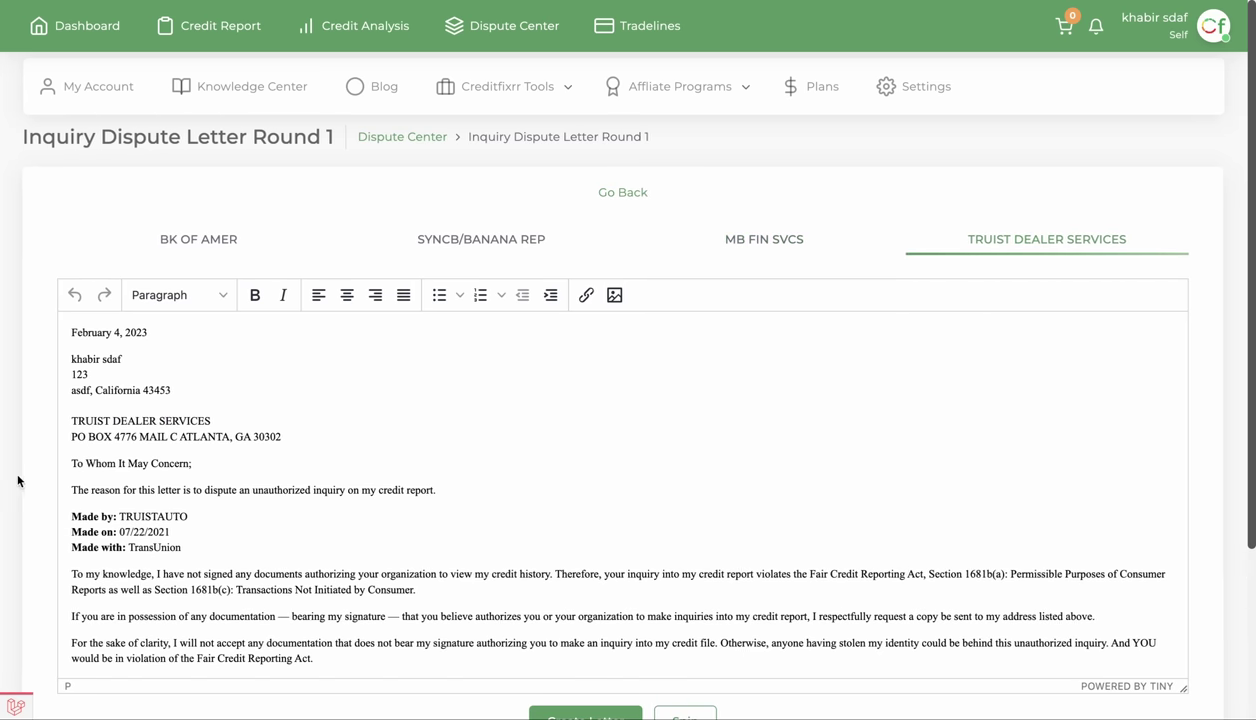
pyautogui.scroll(-15, 504, 527)
pyautogui.scroll(3, 493, 529)
pyautogui.scroll(-3, 493, 529)
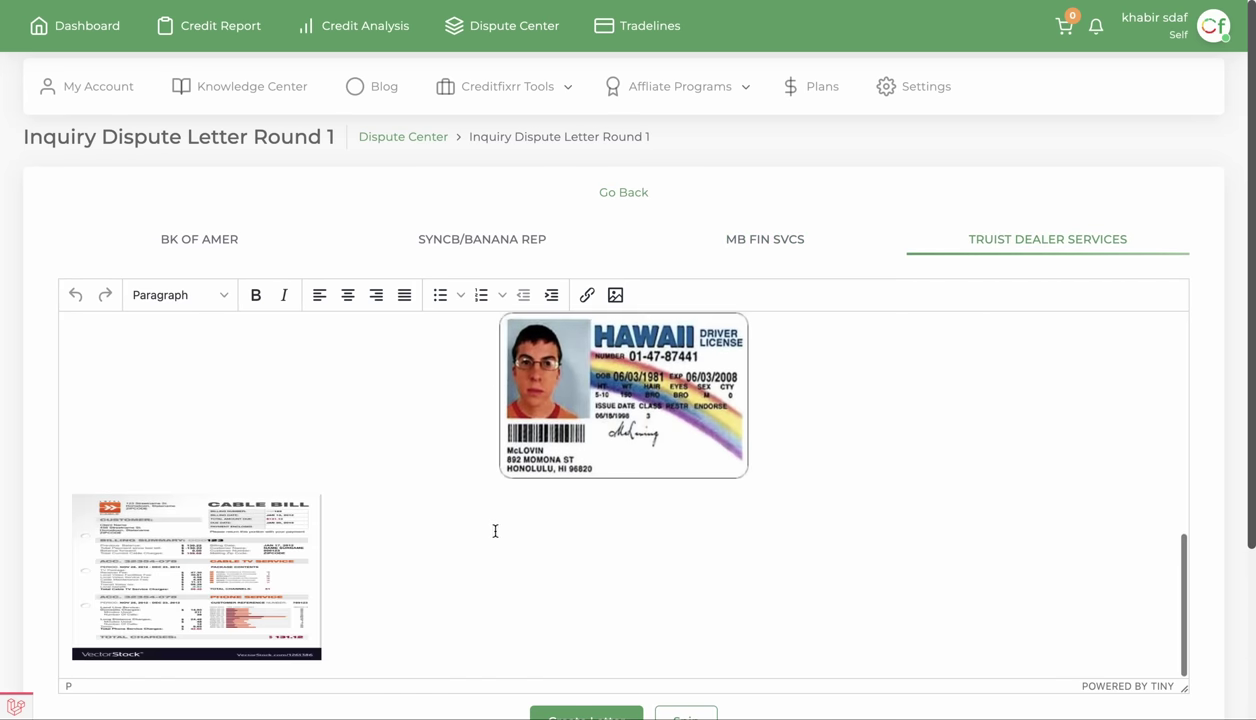
pyautogui.scroll(-3, 1000, 708)
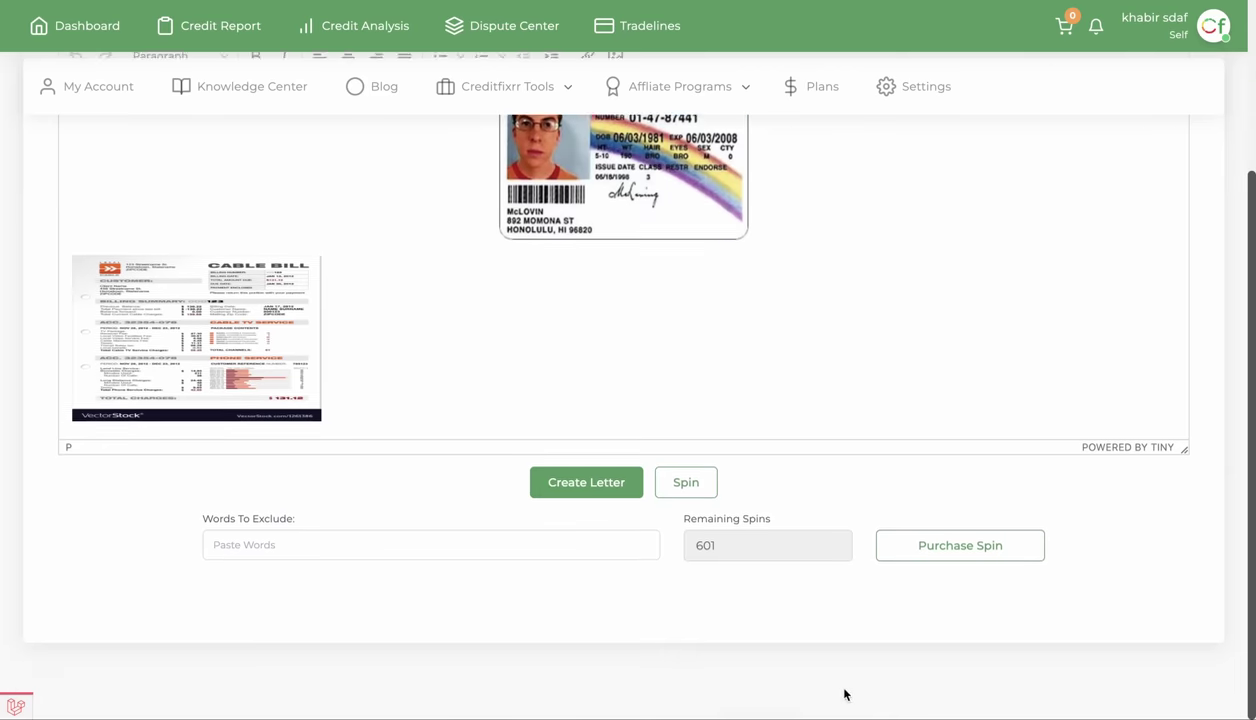
pyautogui.click(587, 496)
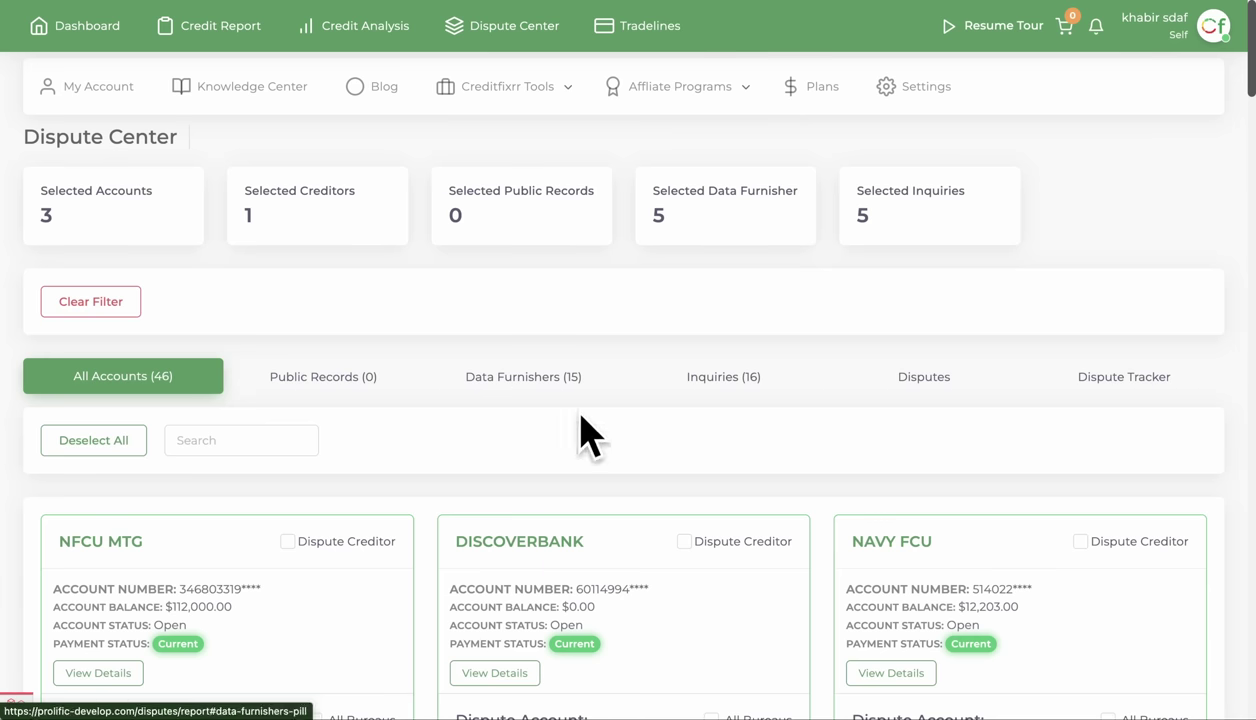
# - Set the TRUIST DEALER SERVICES inquiry letter's mail date to February 15, 2023, then return to the templates
pyautogui.click(1108, 378)
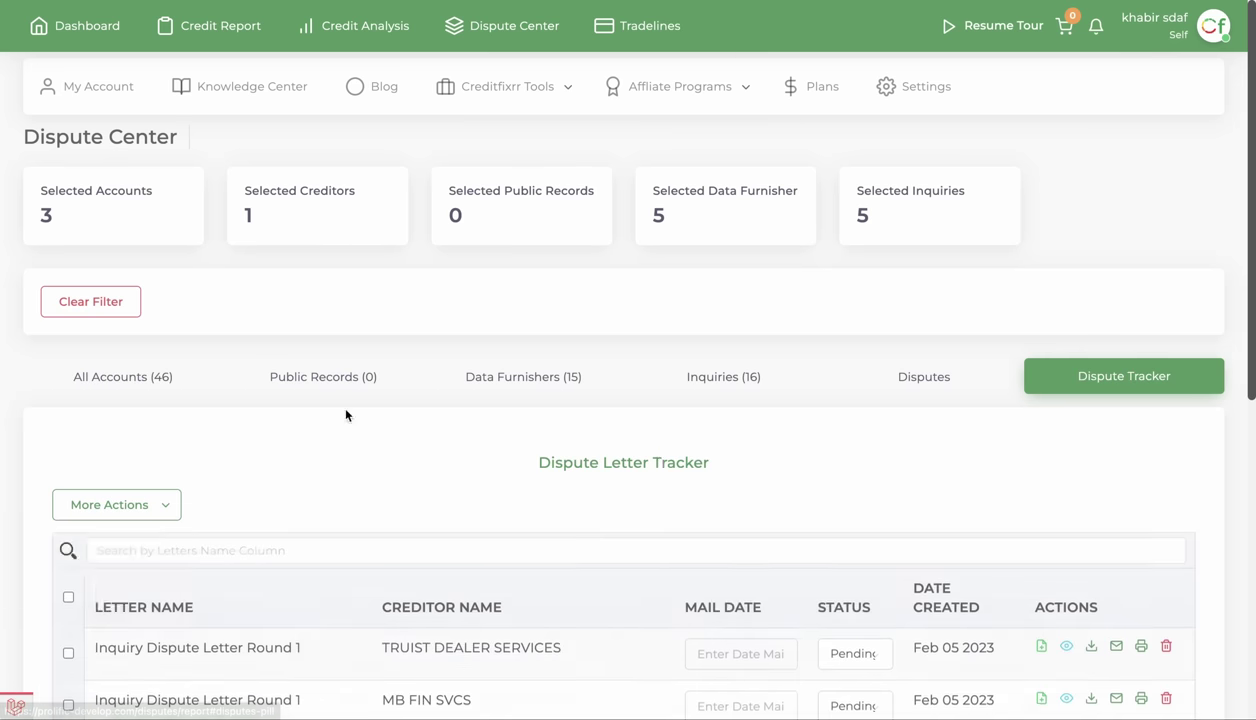
pyautogui.scroll(-5, 480, 415)
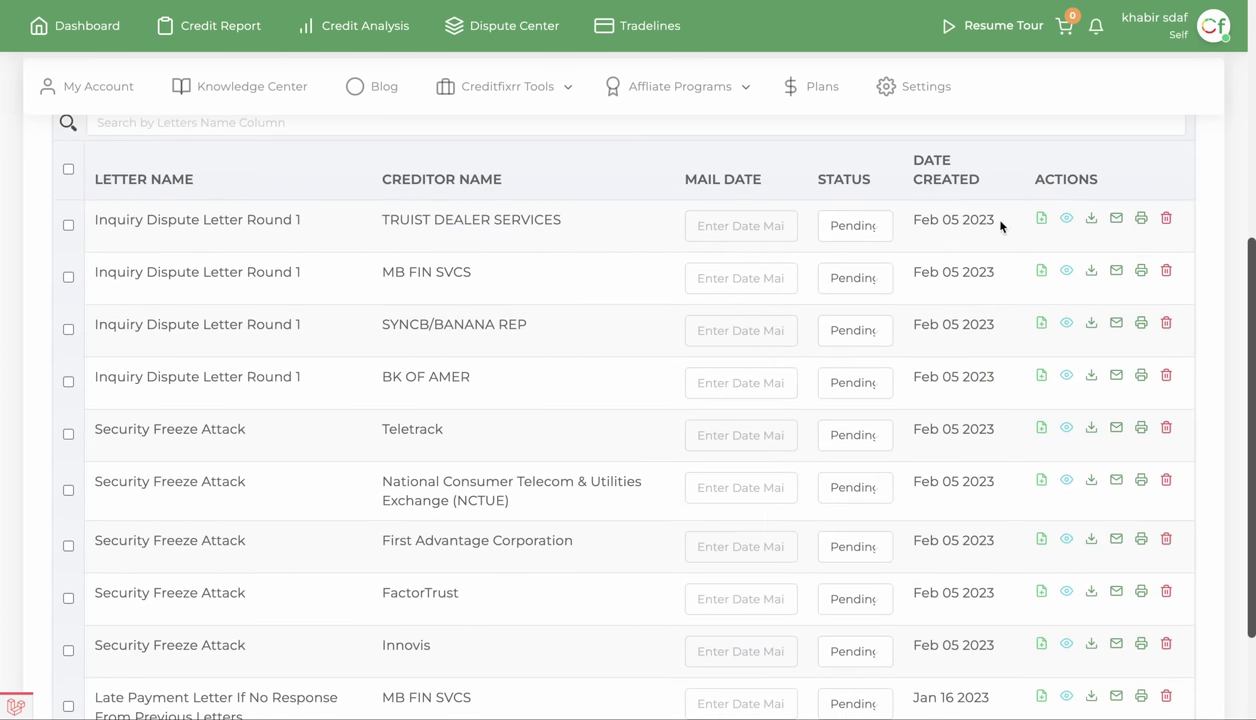
pyautogui.scroll(5, 644, 269)
pyautogui.scroll(-2, 687, 541)
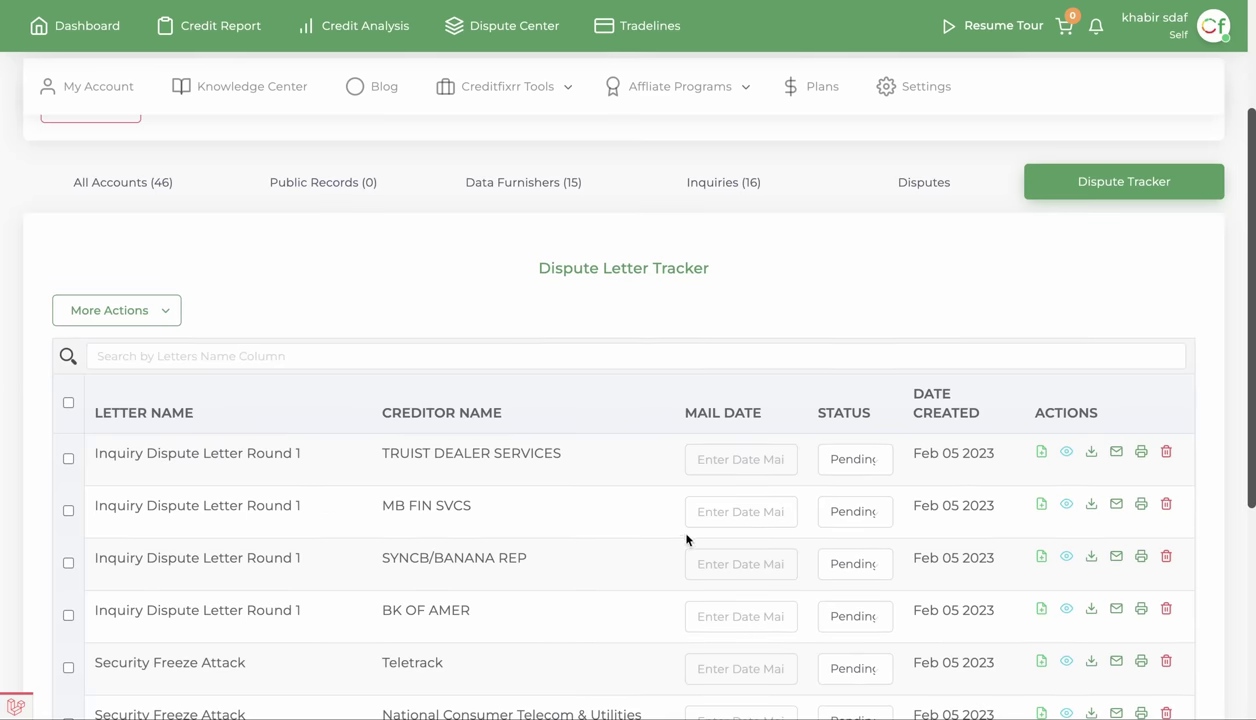
pyautogui.click(720, 455)
pyautogui.click(805, 322)
pyautogui.scroll(4, 572, 426)
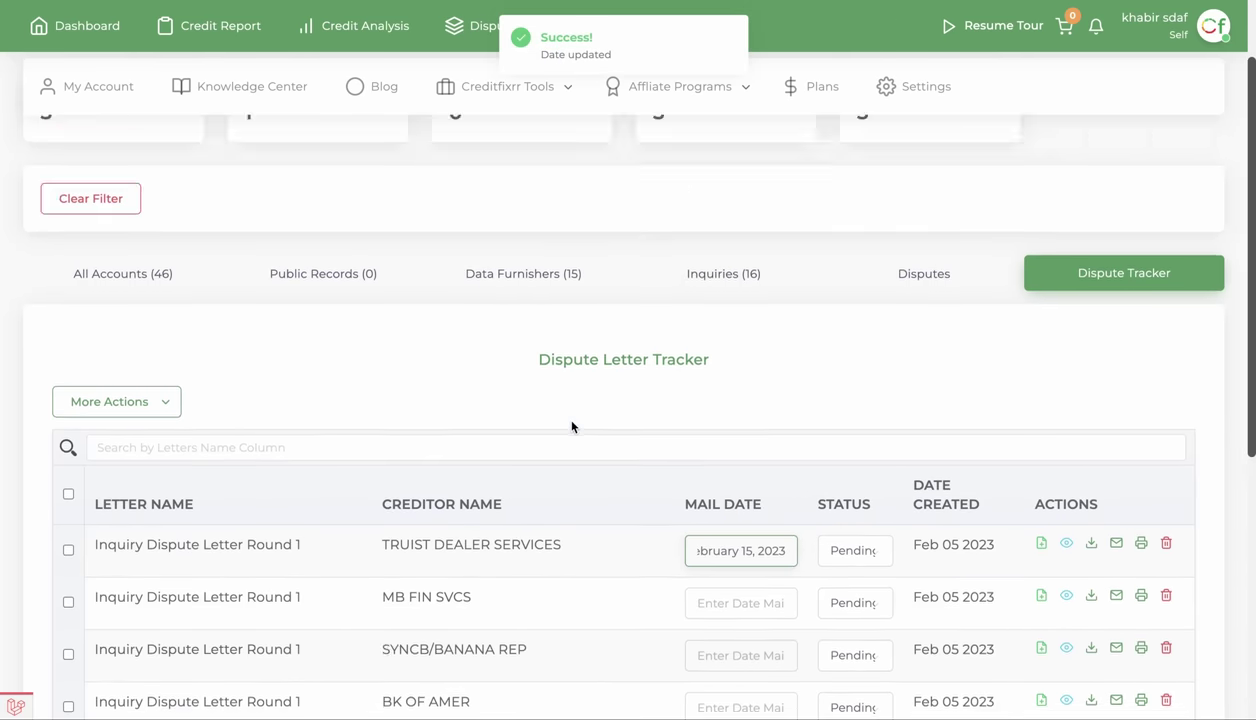
pyautogui.click(955, 377)
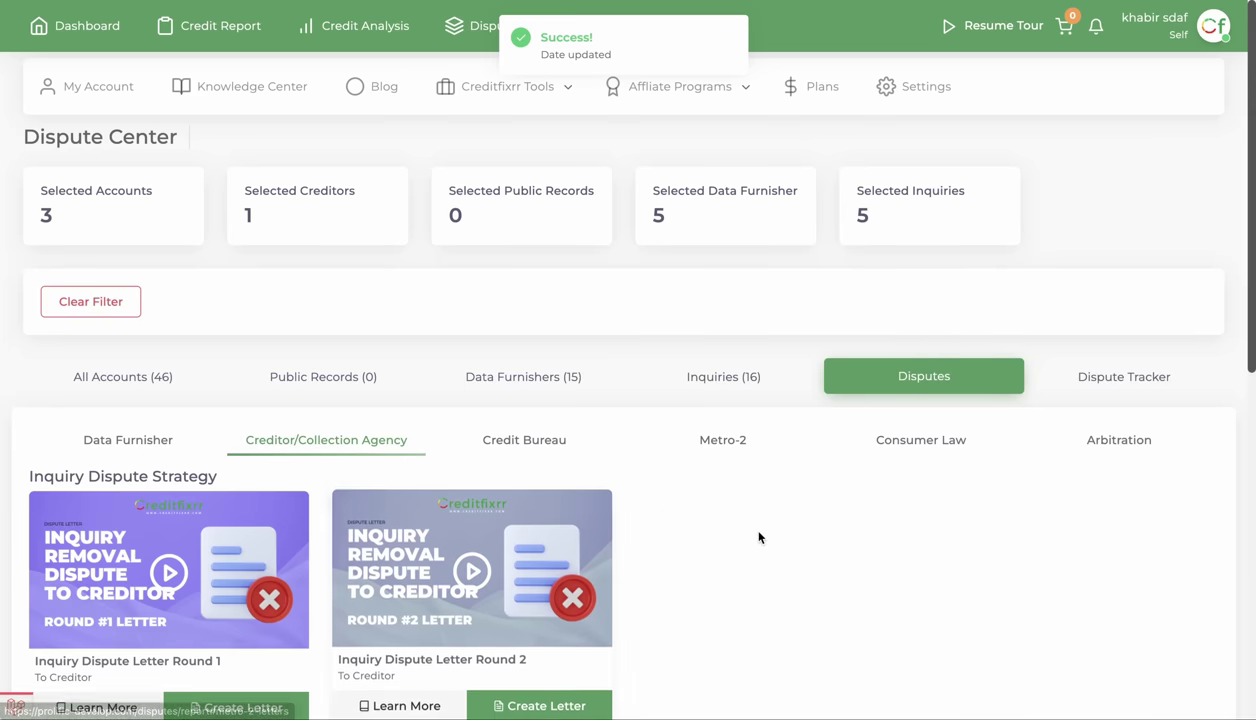
pyautogui.scroll(-5, 820, 553)
# - Start the Credit Bureau version of Inquiry Dispute Letter Round 1
pyautogui.scroll(5, 818, 553)
pyautogui.click(524, 440)
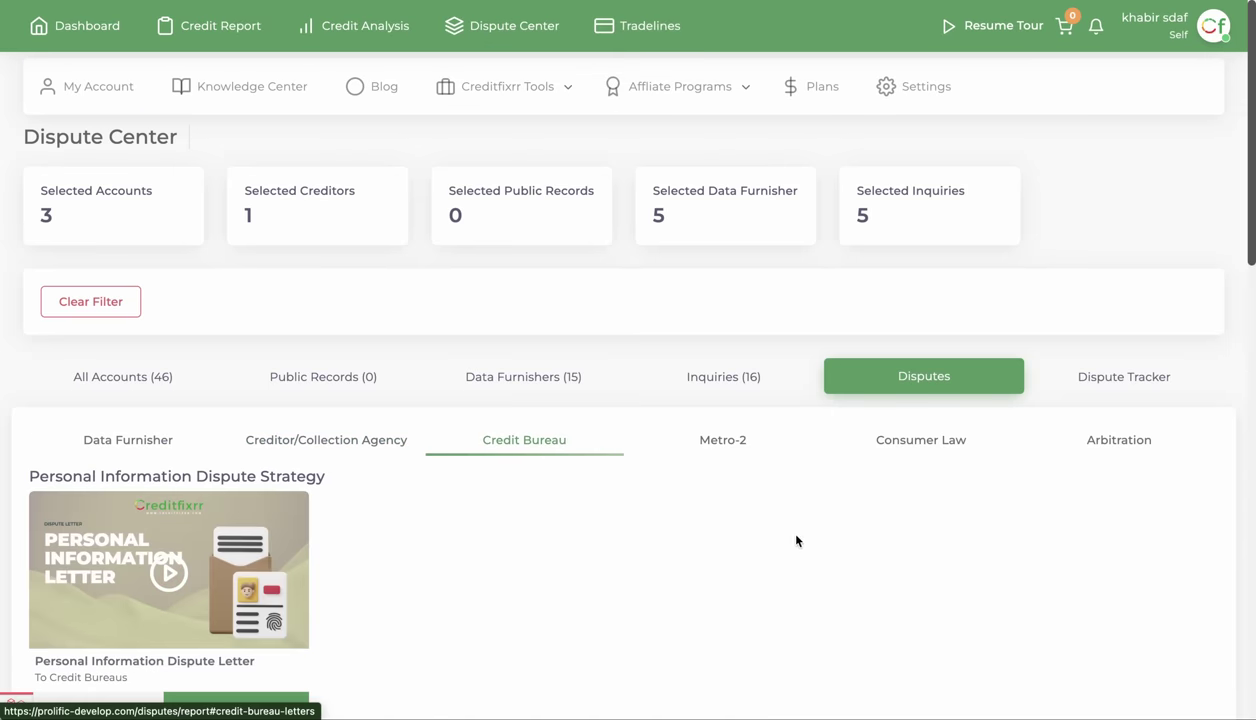
pyautogui.scroll(-6, 794, 538)
pyautogui.scroll(4, 790, 538)
pyautogui.scroll(-4, 790, 538)
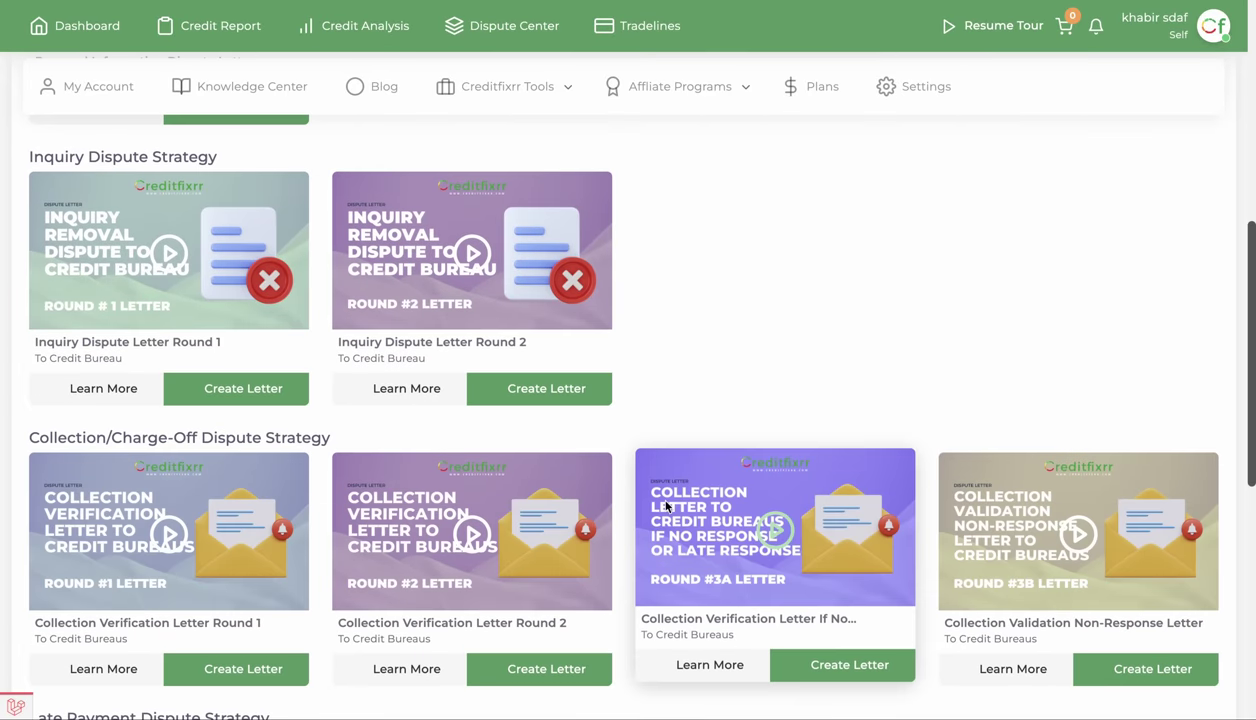
pyautogui.scroll(-2, 373, 591)
pyautogui.scroll(4, 300, 560)
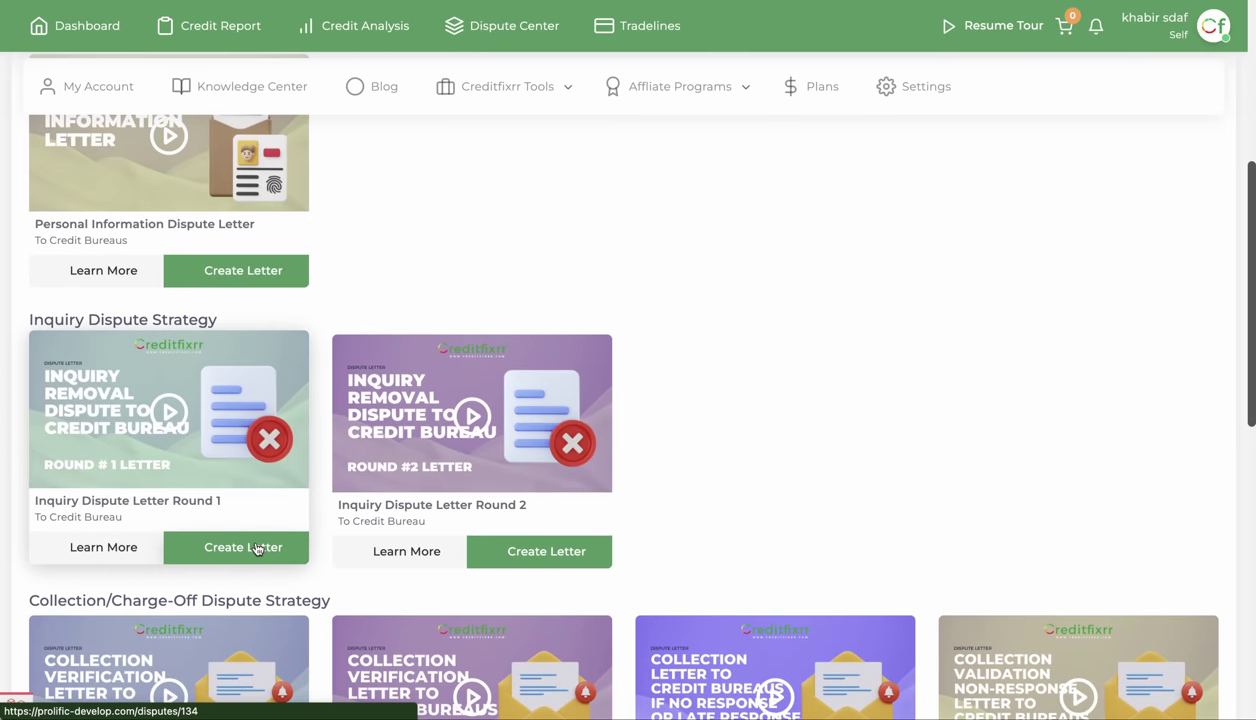
pyautogui.click(243, 547)
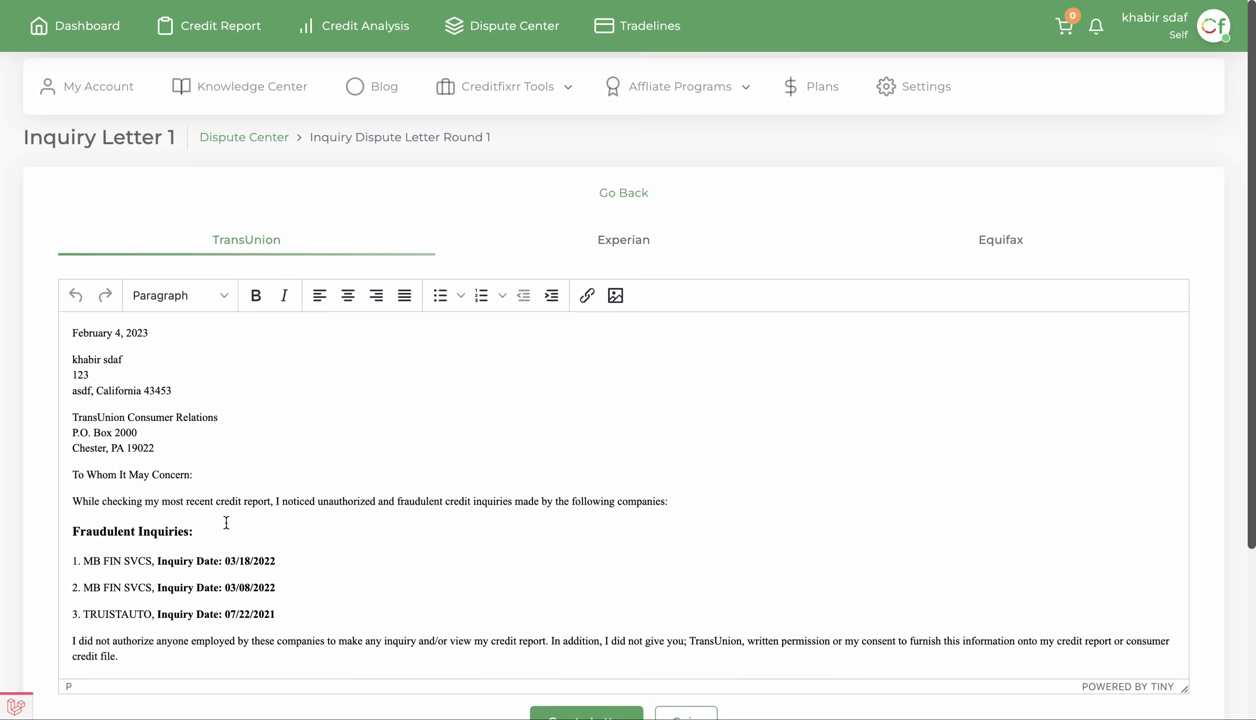
# - Review the fraudulent inquiry lines in each bureau version, then create the TransUnion, Experian and Equifax letters
pyautogui.moveTo(280, 613); pyautogui.dragTo(223, 569)
pyautogui.click(618, 239)
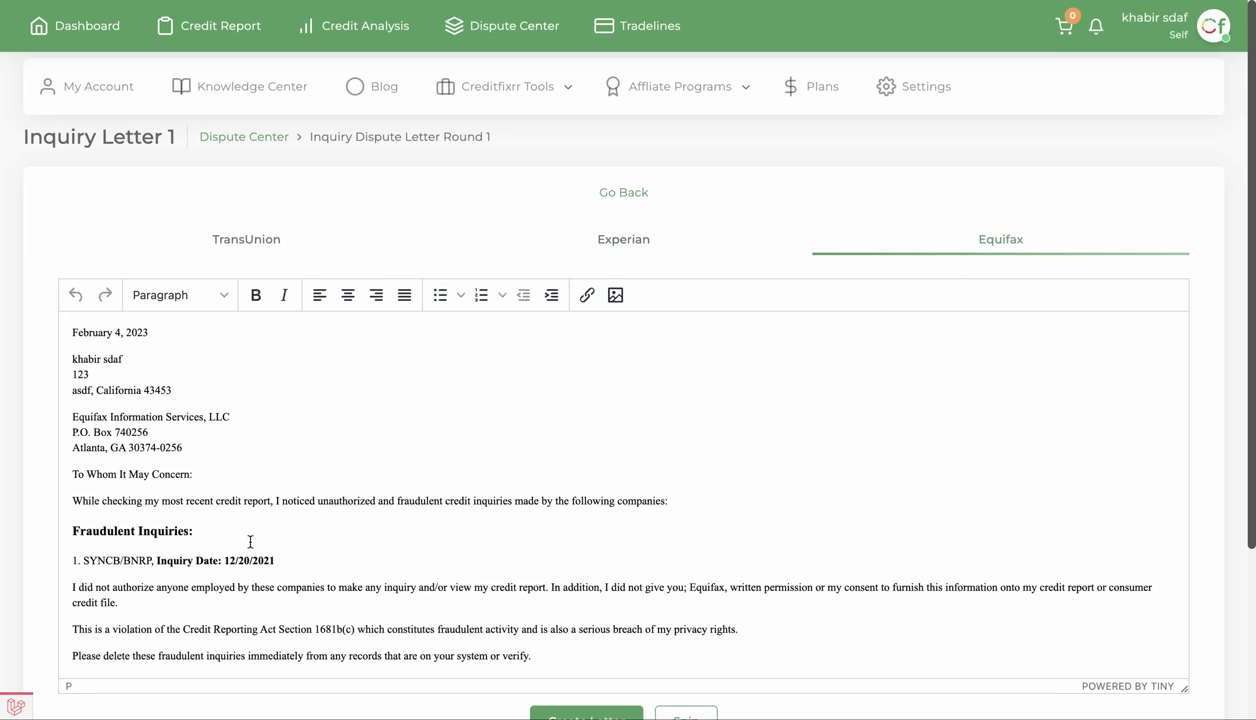
pyautogui.moveTo(88, 557); pyautogui.dragTo(266, 563)
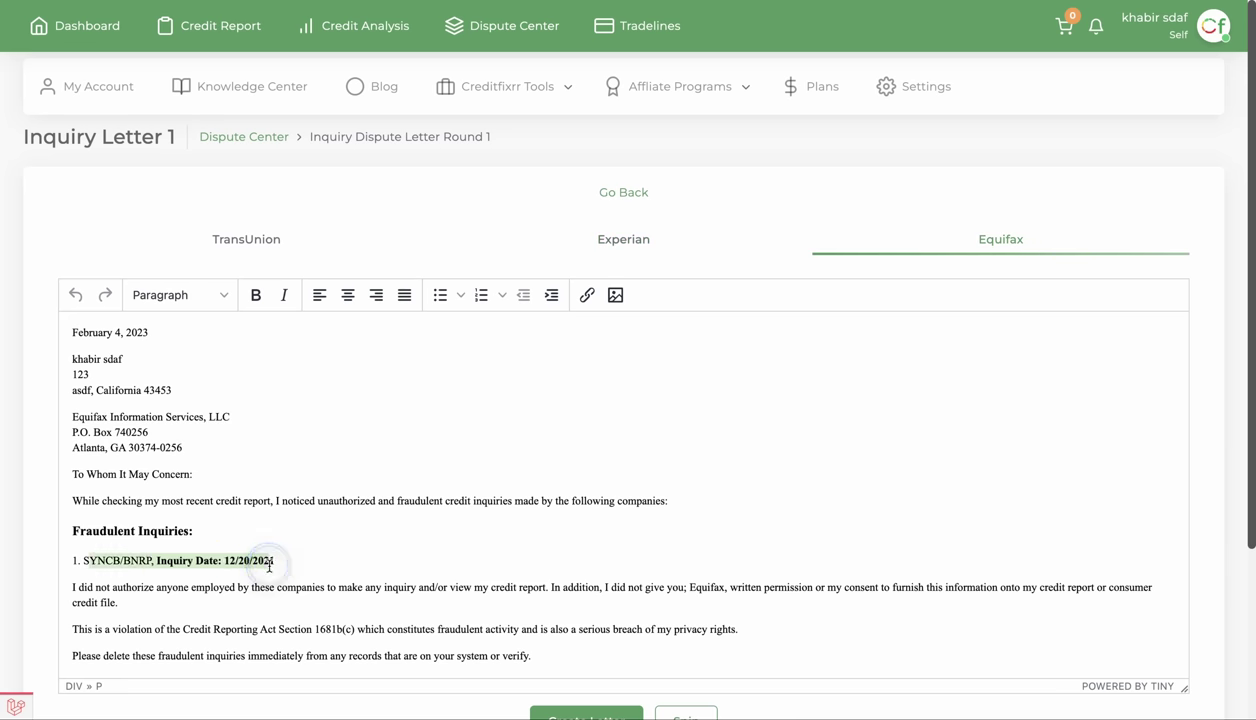
pyautogui.scroll(-10, 589, 597)
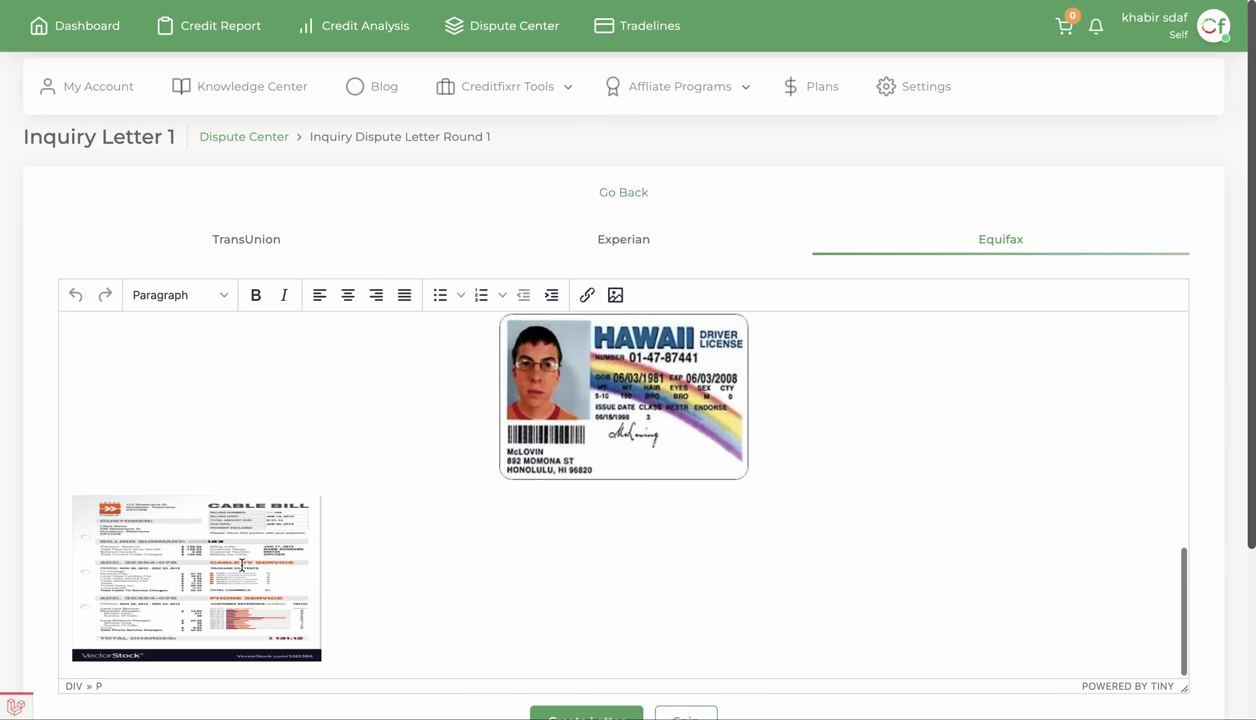
pyautogui.click(224, 236)
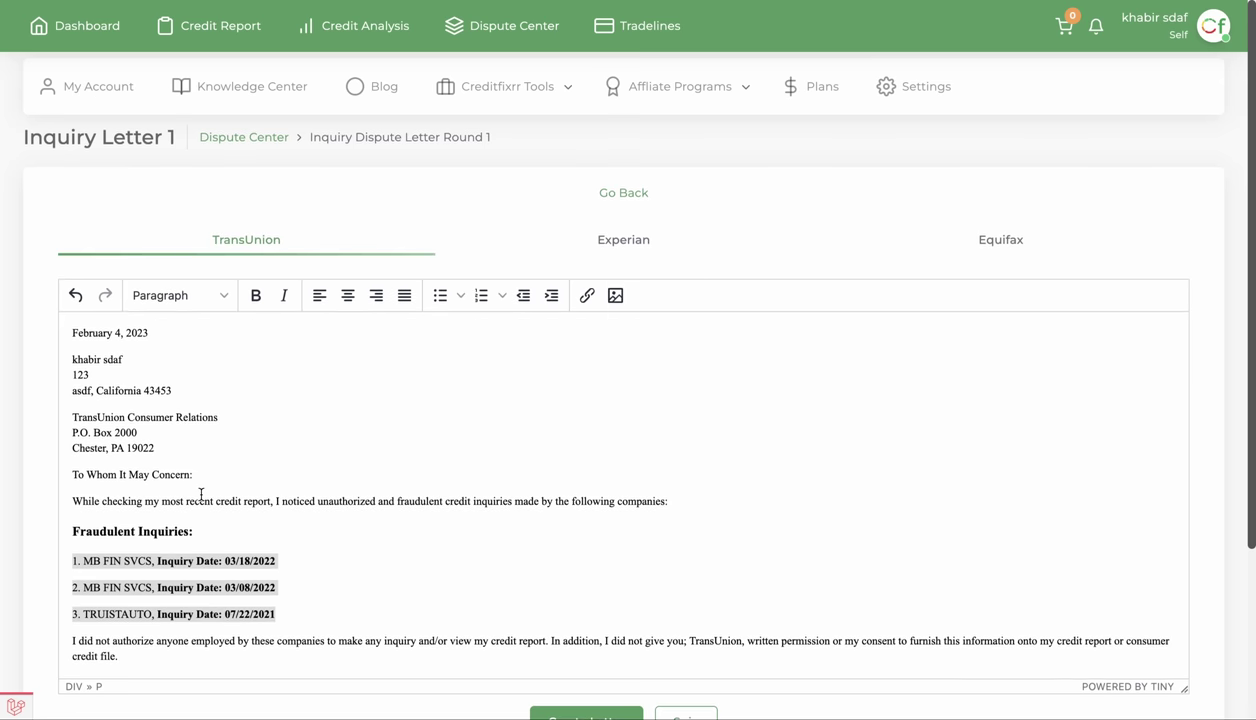
pyautogui.scroll(-3, 155, 565)
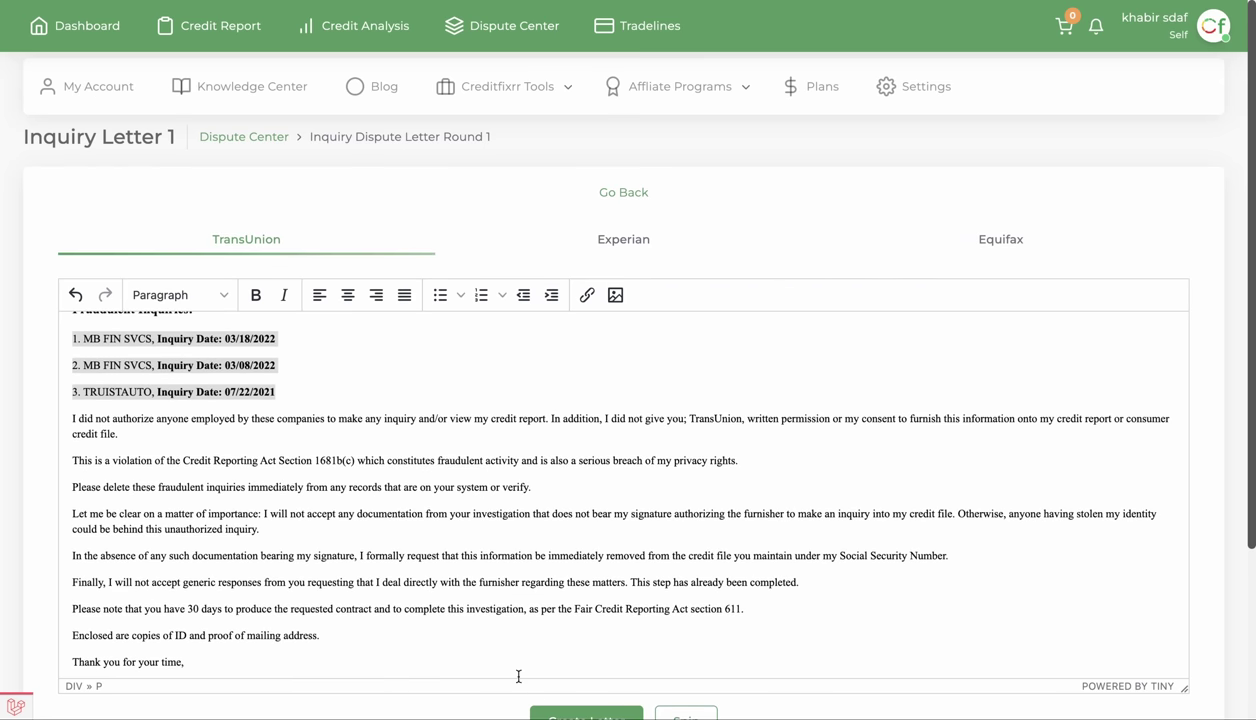
pyautogui.scroll(-3, 374, 715)
pyautogui.click(580, 503)
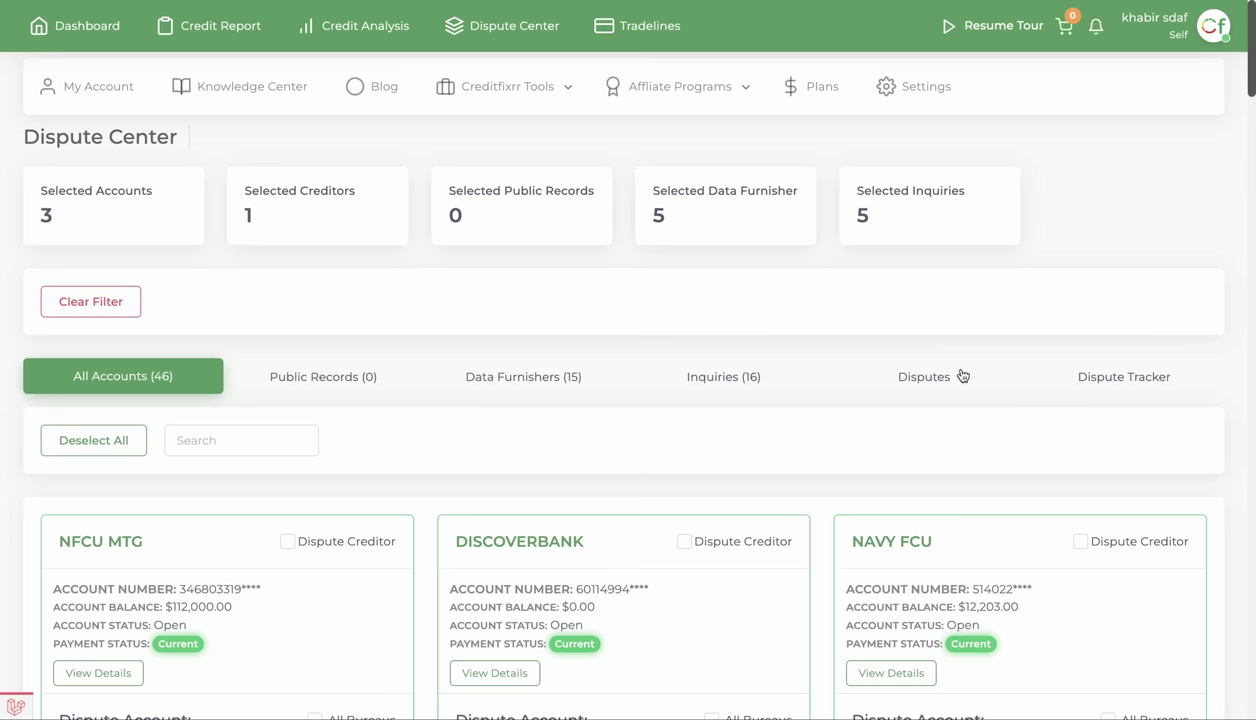
# - Preview the Equifax inquiry dispute letter from the tracker and open it for editing
pyautogui.click(1142, 389)
pyautogui.scroll(-3, 484, 422)
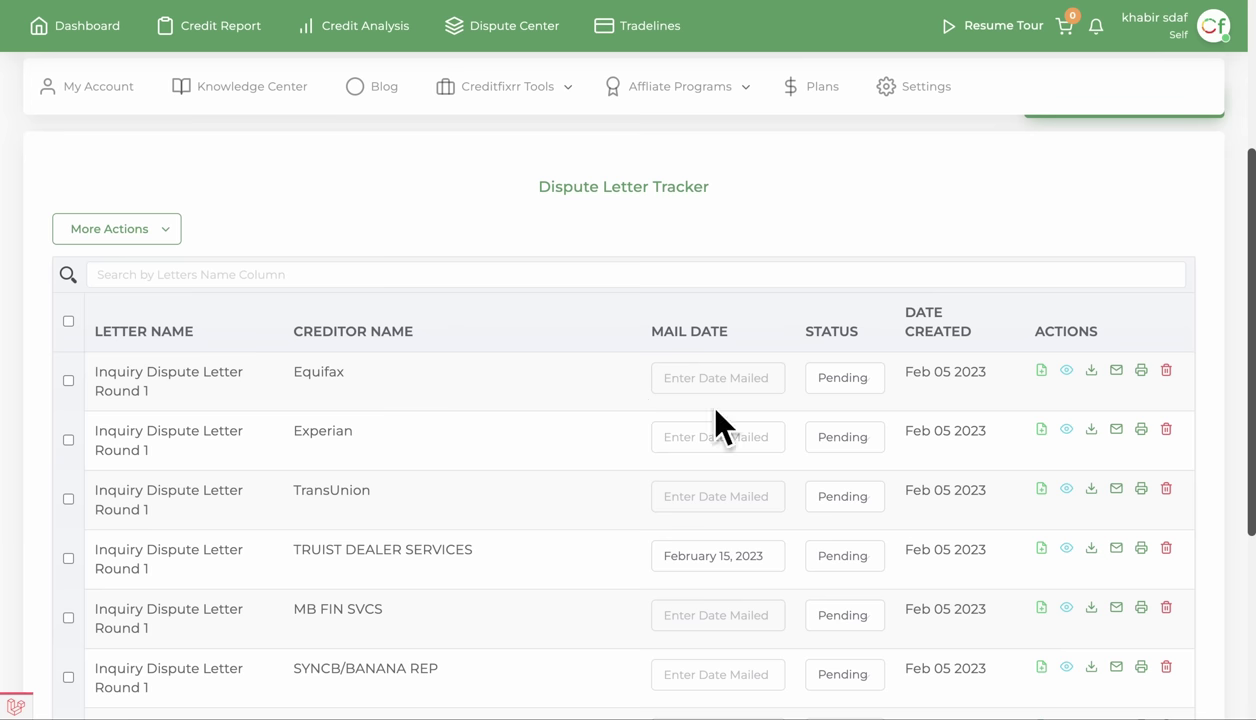
pyautogui.scroll(-2, 1070, 420)
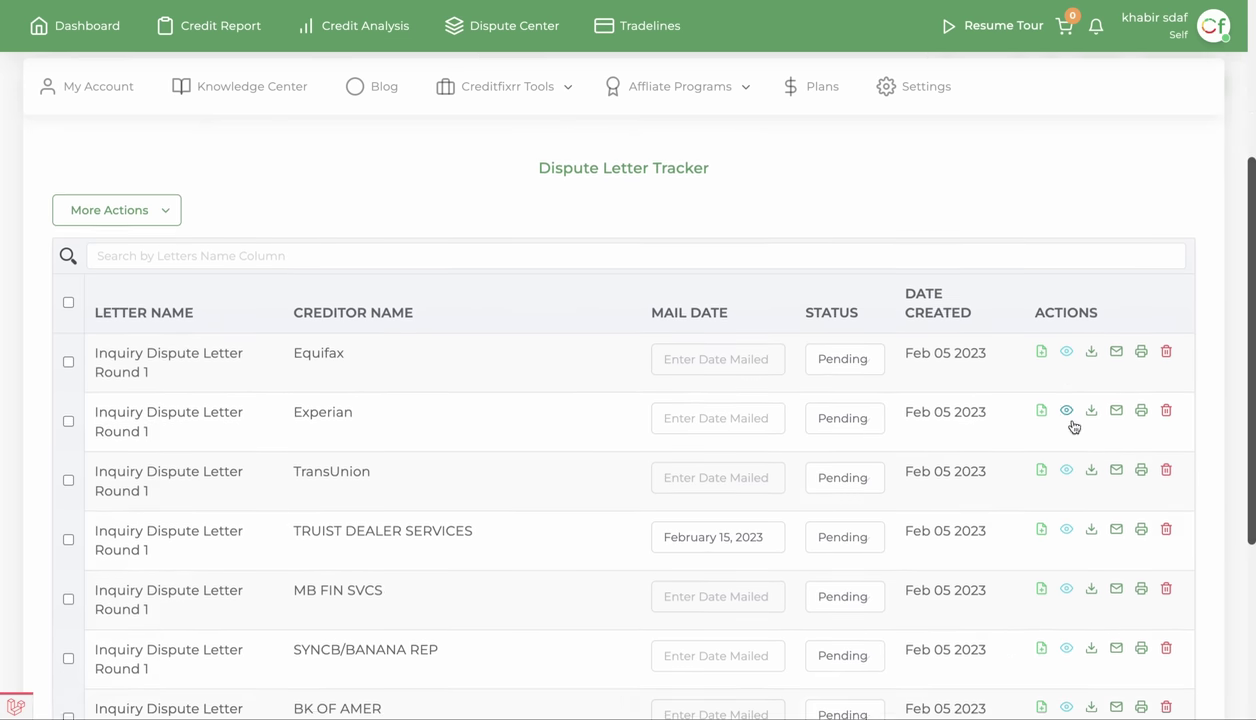
pyautogui.click(1066, 317)
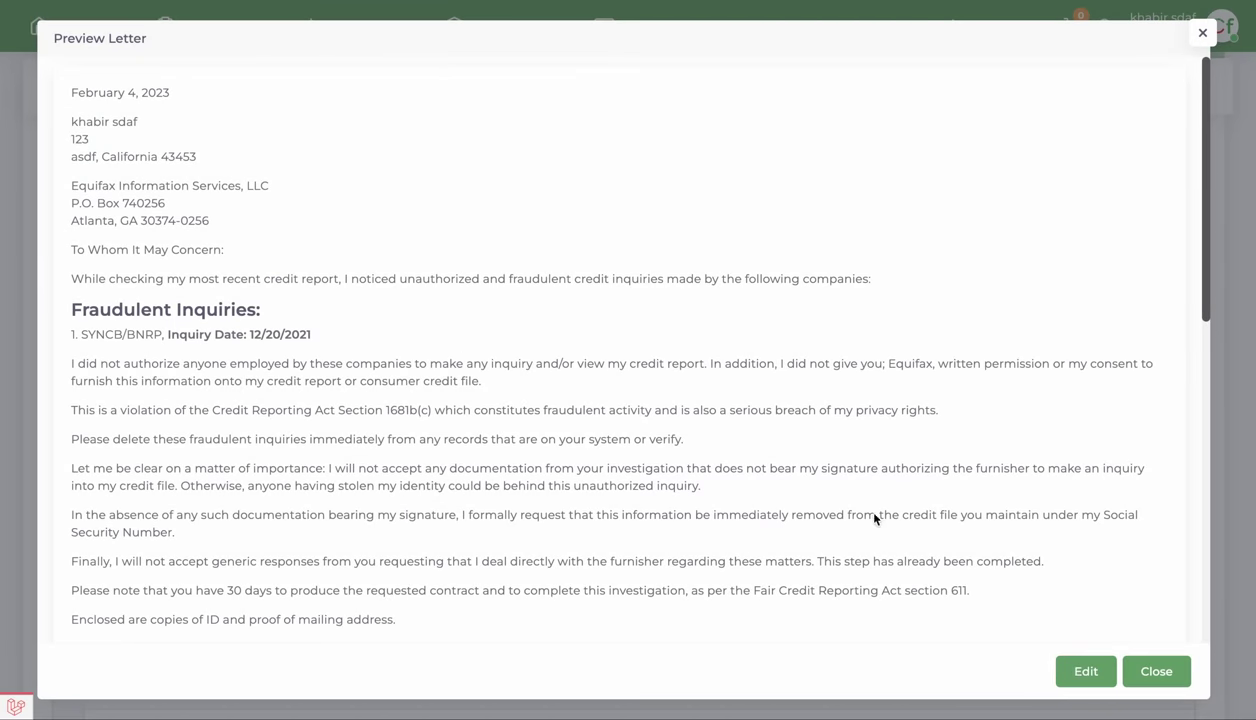
pyautogui.click(1085, 671)
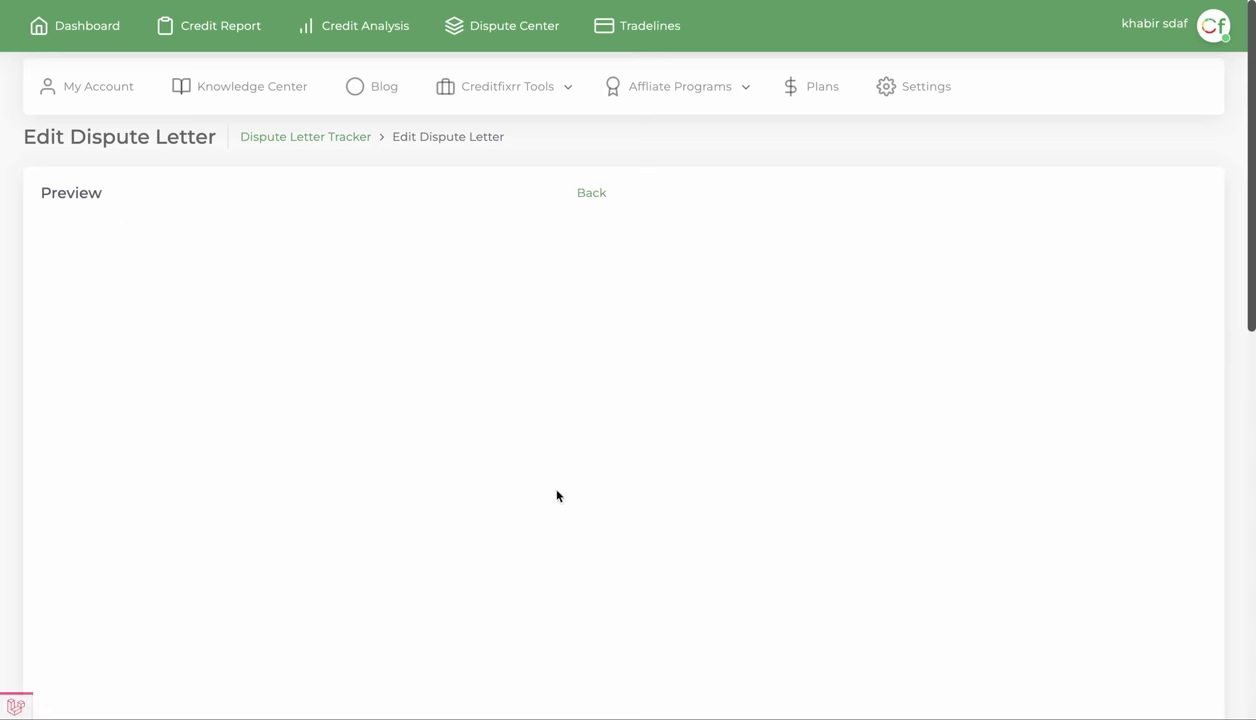
pyautogui.scroll(-10, 533, 464)
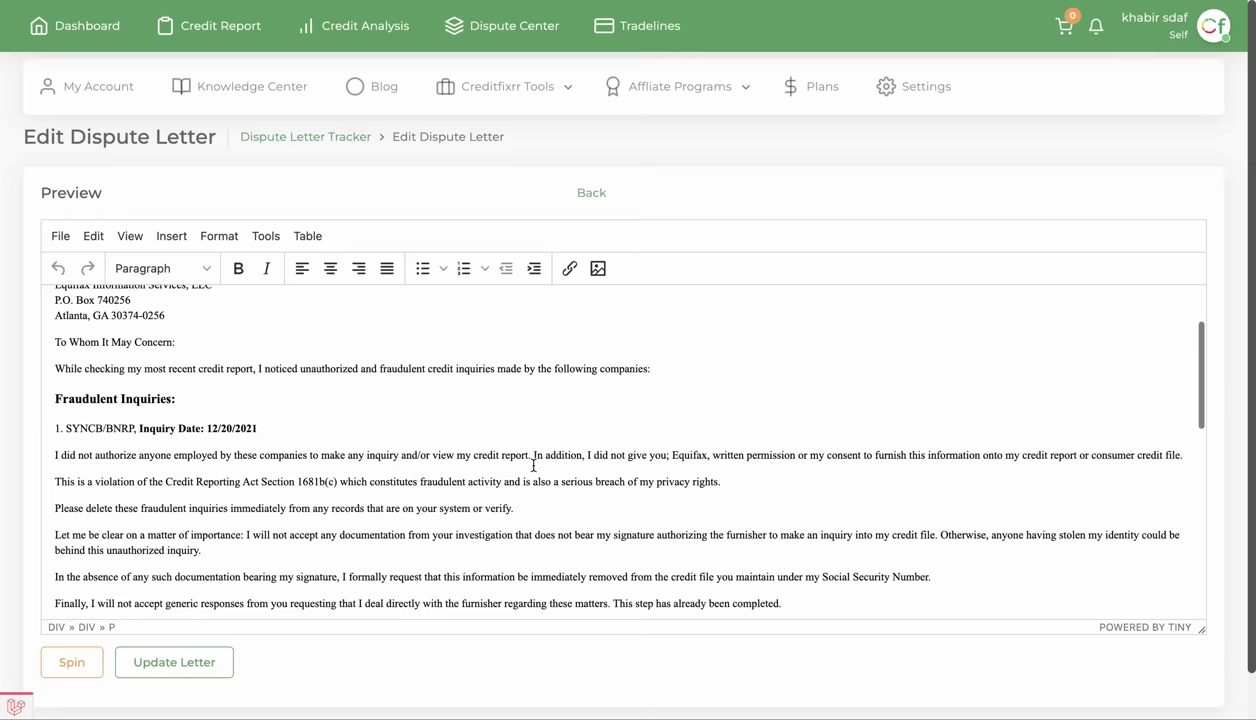
pyautogui.scroll(8, 330, 426)
# - Give the privacy-breach clause of the Section 1681b(c) sentence a yellow background and update the letter
pyautogui.moveTo(370, 494); pyautogui.dragTo(722, 494)
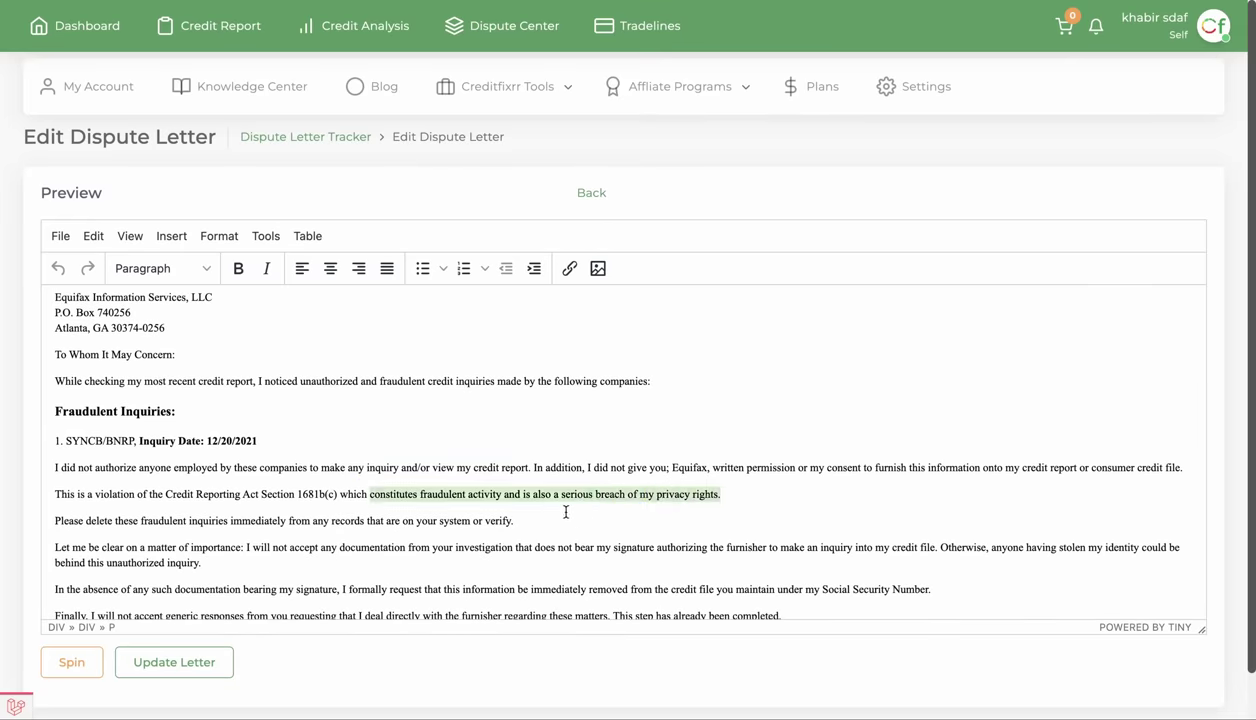
pyautogui.write('sDFASDFAS')
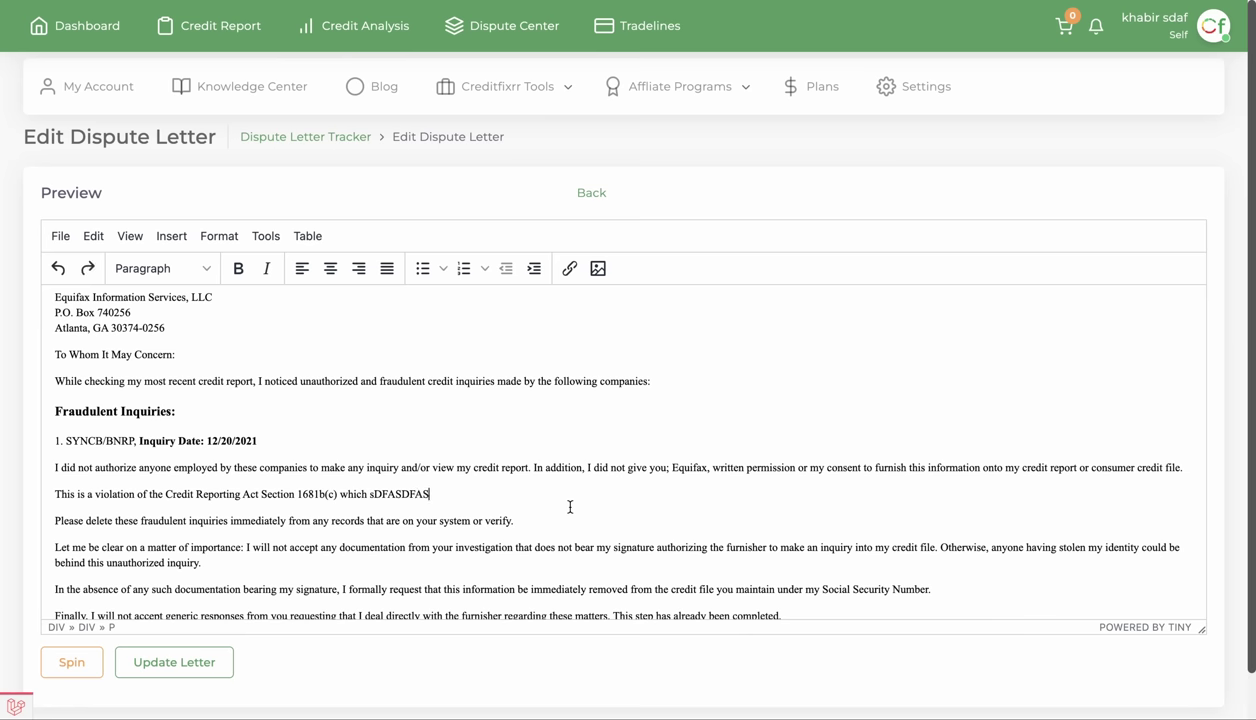
pyautogui.press('super+z')
pyautogui.scroll(-1, 566, 504)
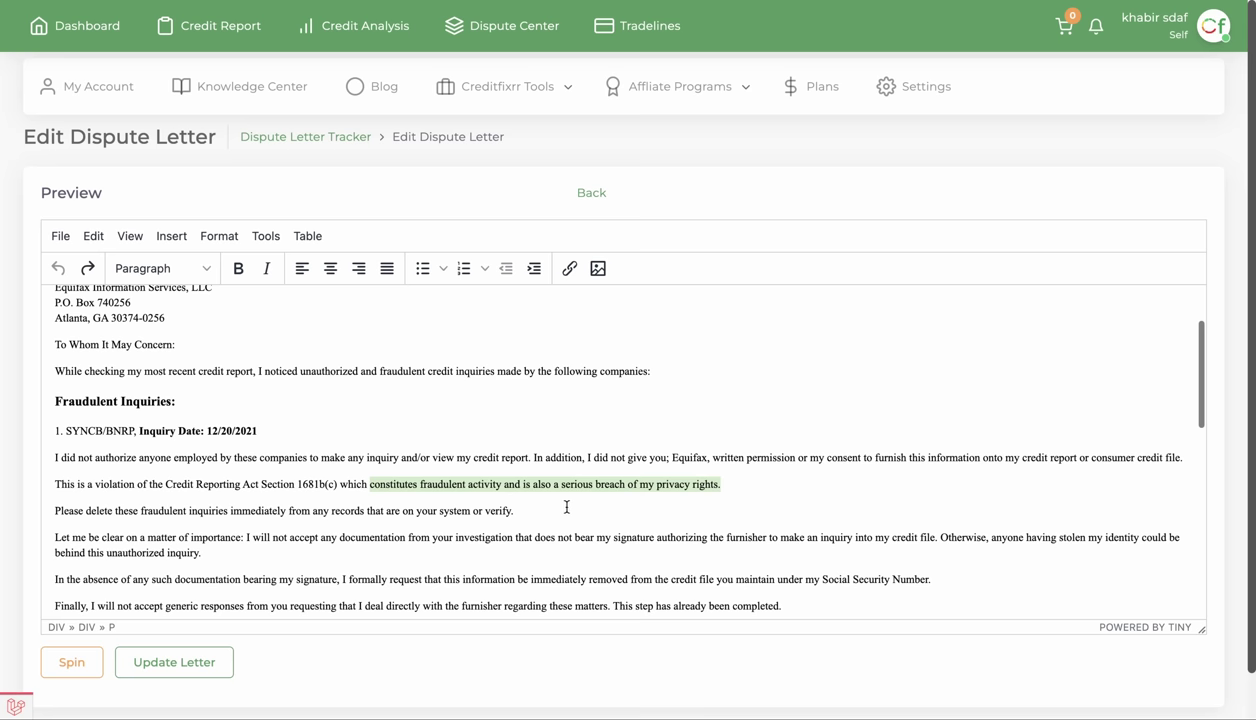
pyautogui.click(145, 240)
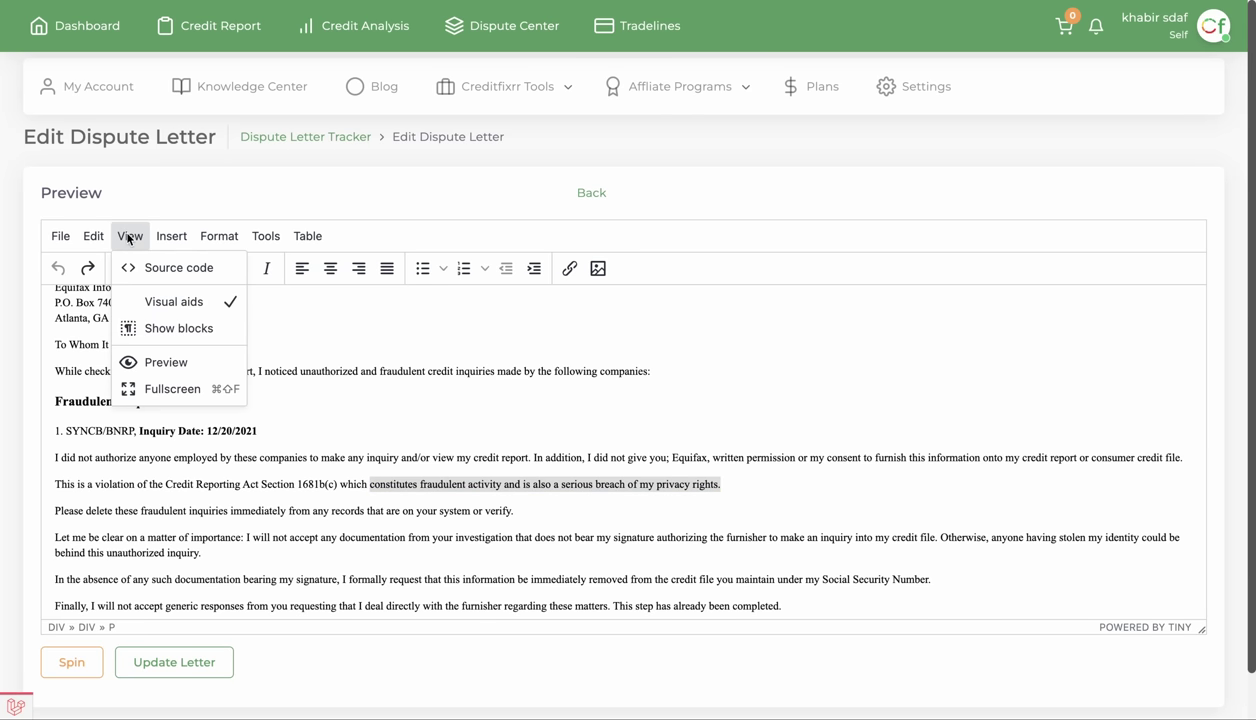
pyautogui.moveTo(291, 562)
pyautogui.moveTo(311, 652)
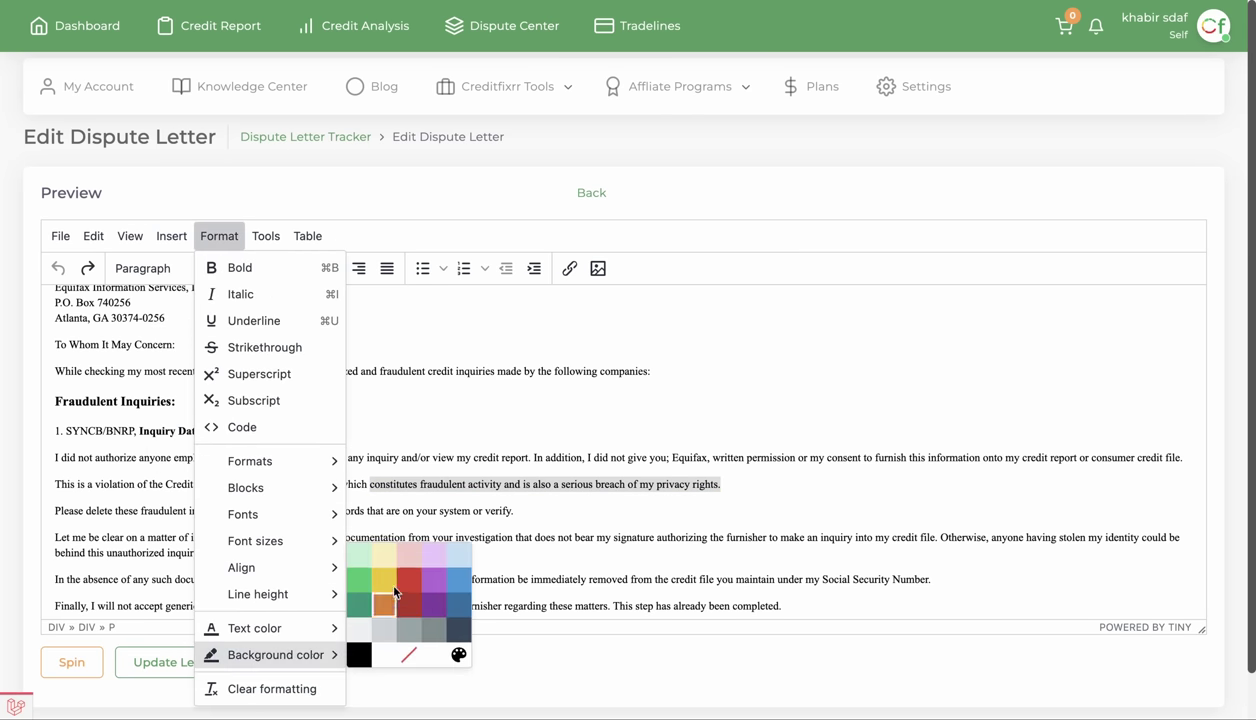
pyautogui.click(379, 581)
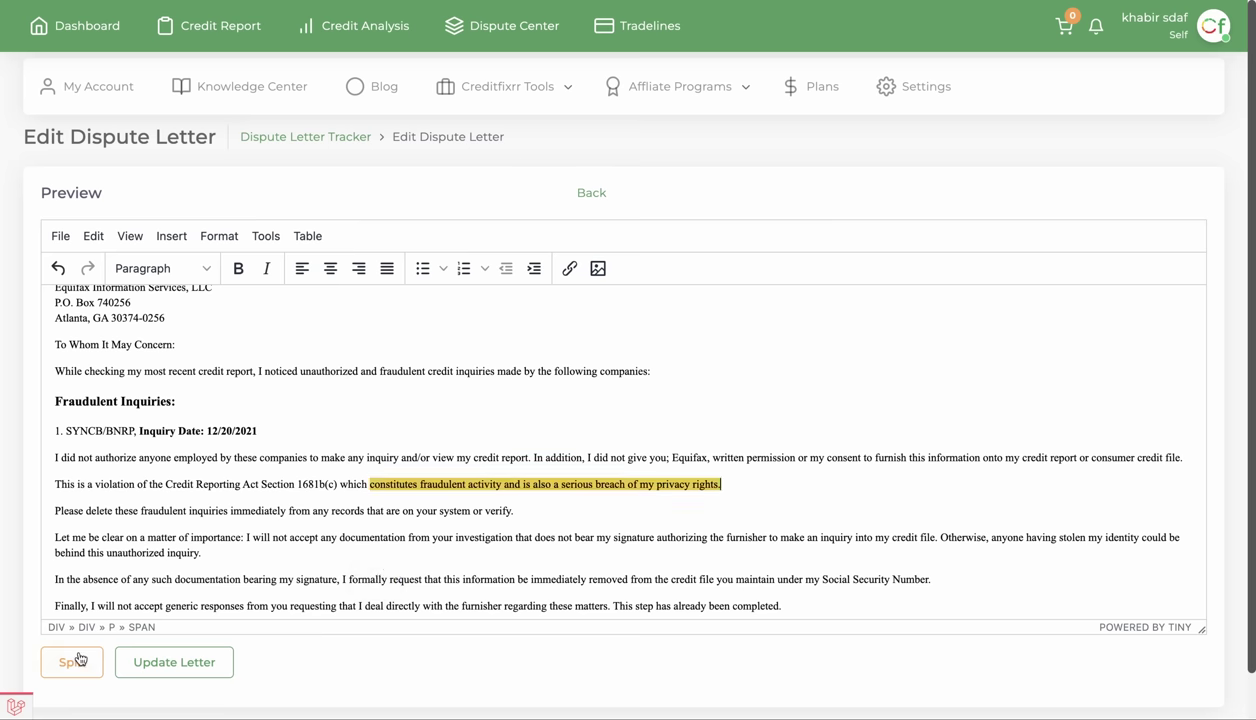
pyautogui.click(166, 663)
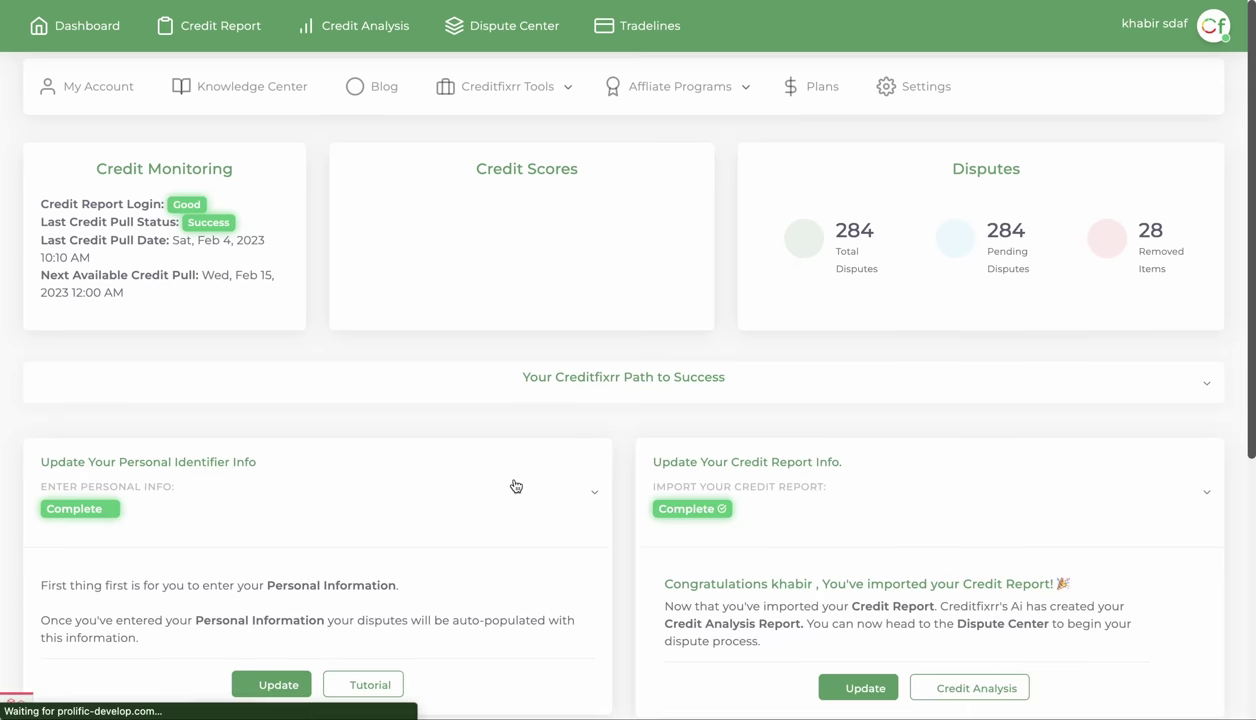
# - Preview the saved Equifax letter to confirm its yellow highlight, then go to the Dispute Center
pyautogui.click(1054, 465)
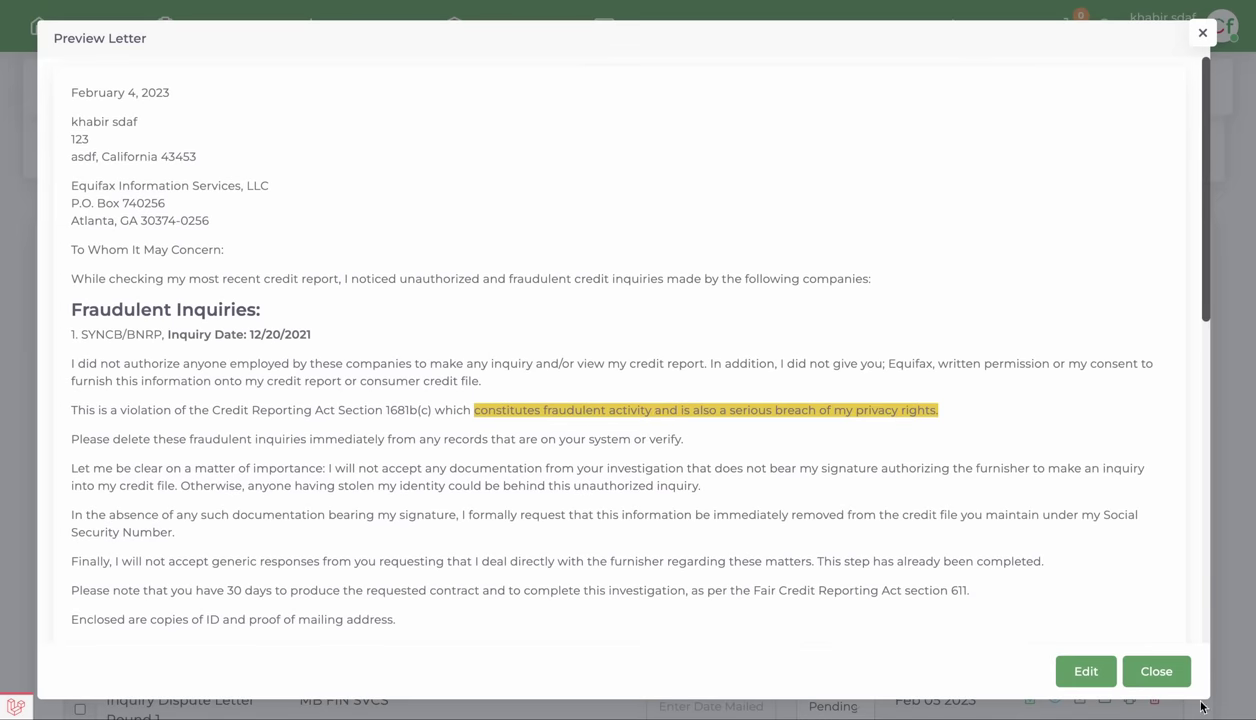
pyautogui.click(1156, 668)
pyautogui.scroll(5, 728, 360)
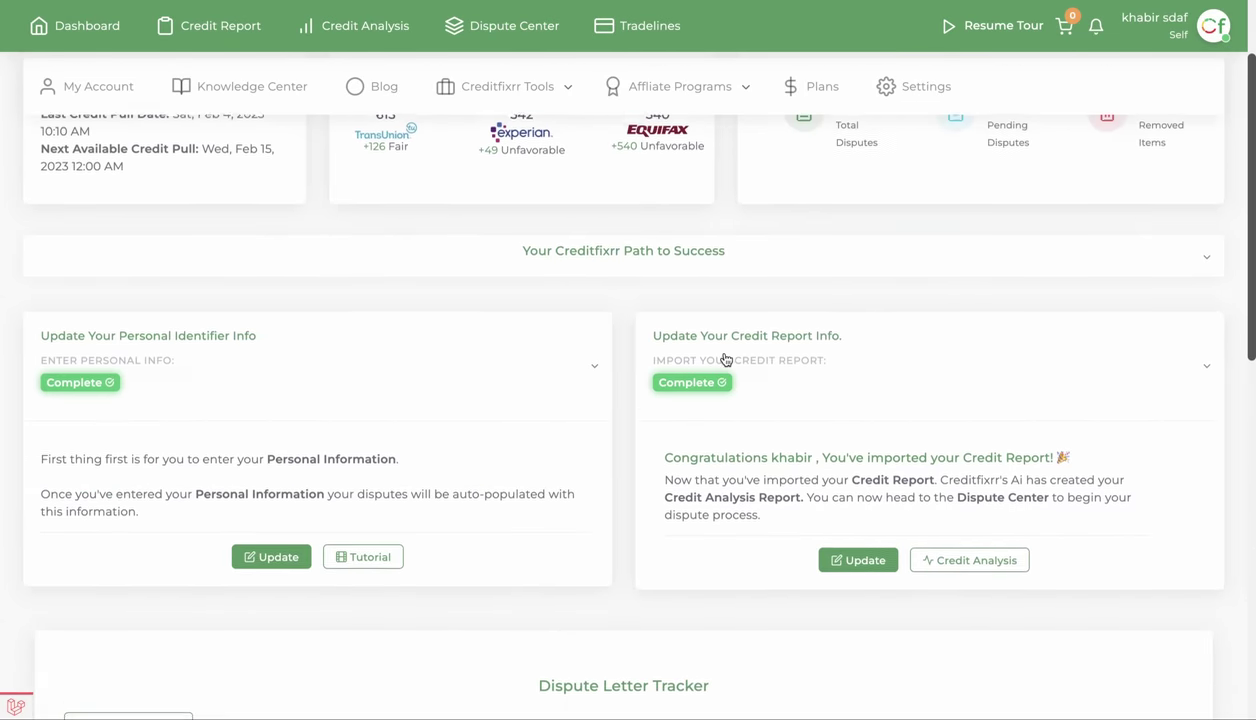
pyautogui.scroll(2, 728, 360)
pyautogui.scroll(-3, 577, 188)
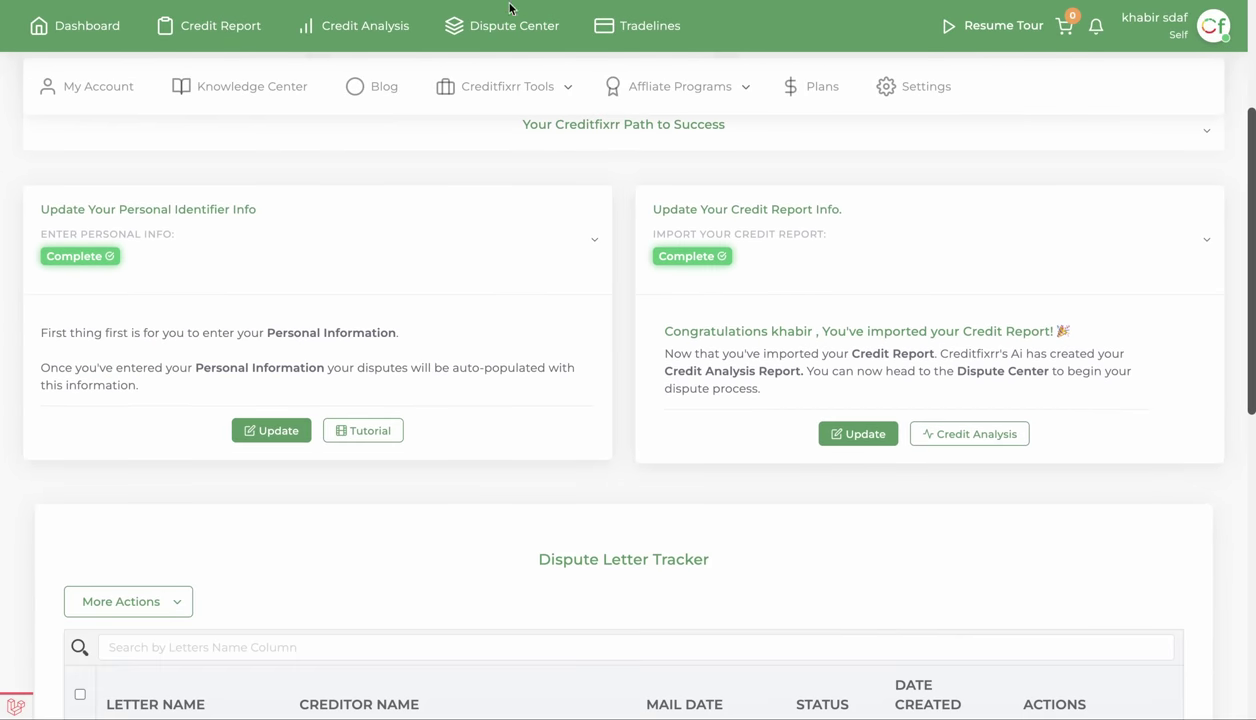
pyautogui.click(507, 30)
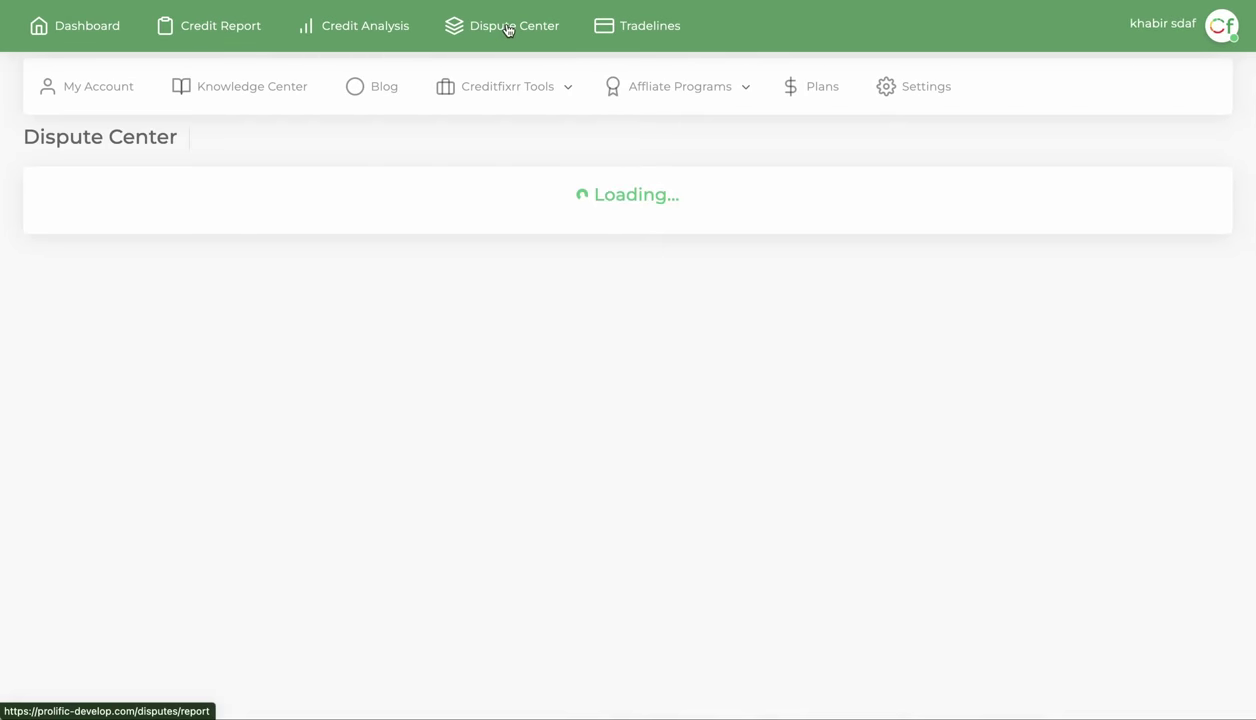
# - Show the Credit Bureau dispute strategies, then play and close the Collection Verification Round 1 video
pyautogui.scroll(-1, 907, 382)
pyautogui.click(905, 367)
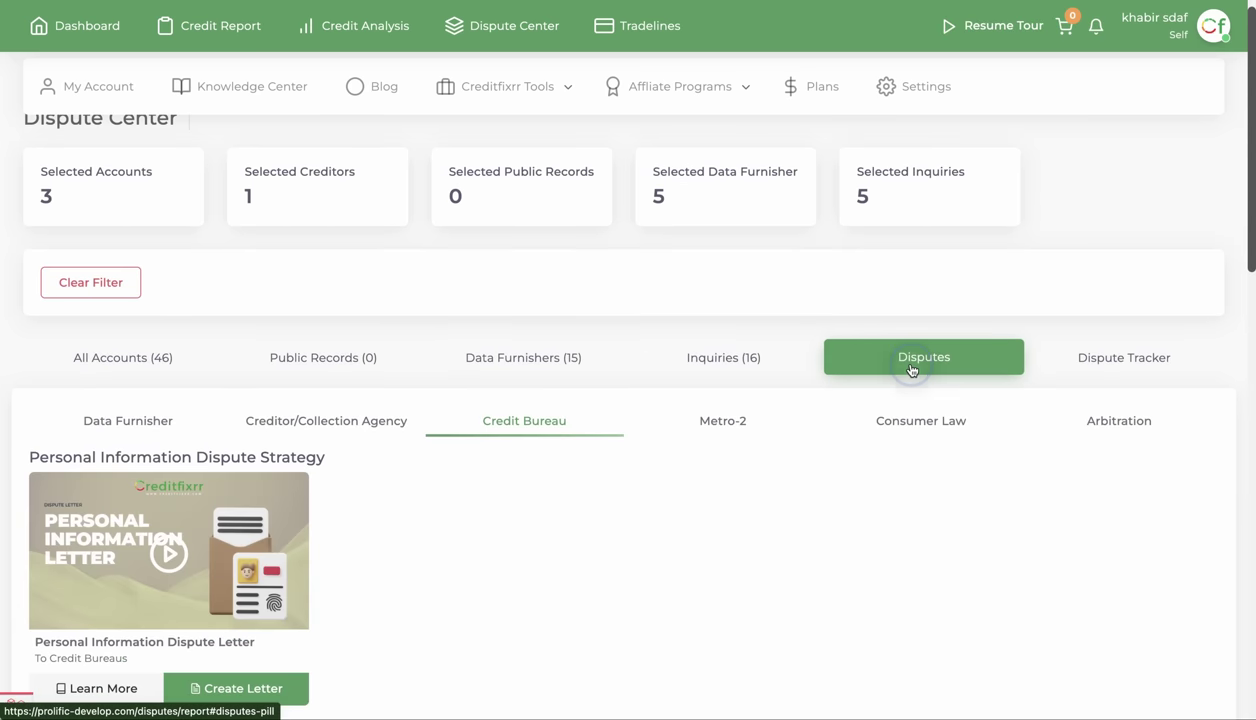
pyautogui.scroll(-5, 400, 488)
pyautogui.scroll(-4, 469, 478)
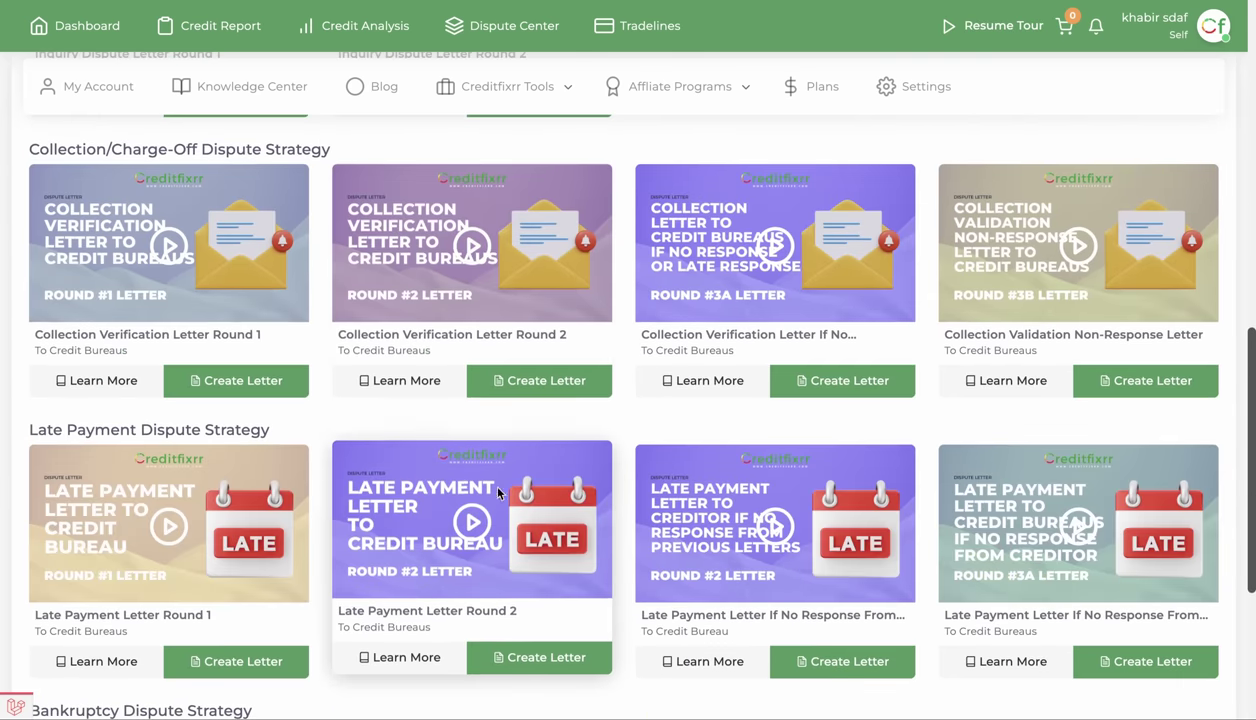
pyautogui.scroll(3, 196, 424)
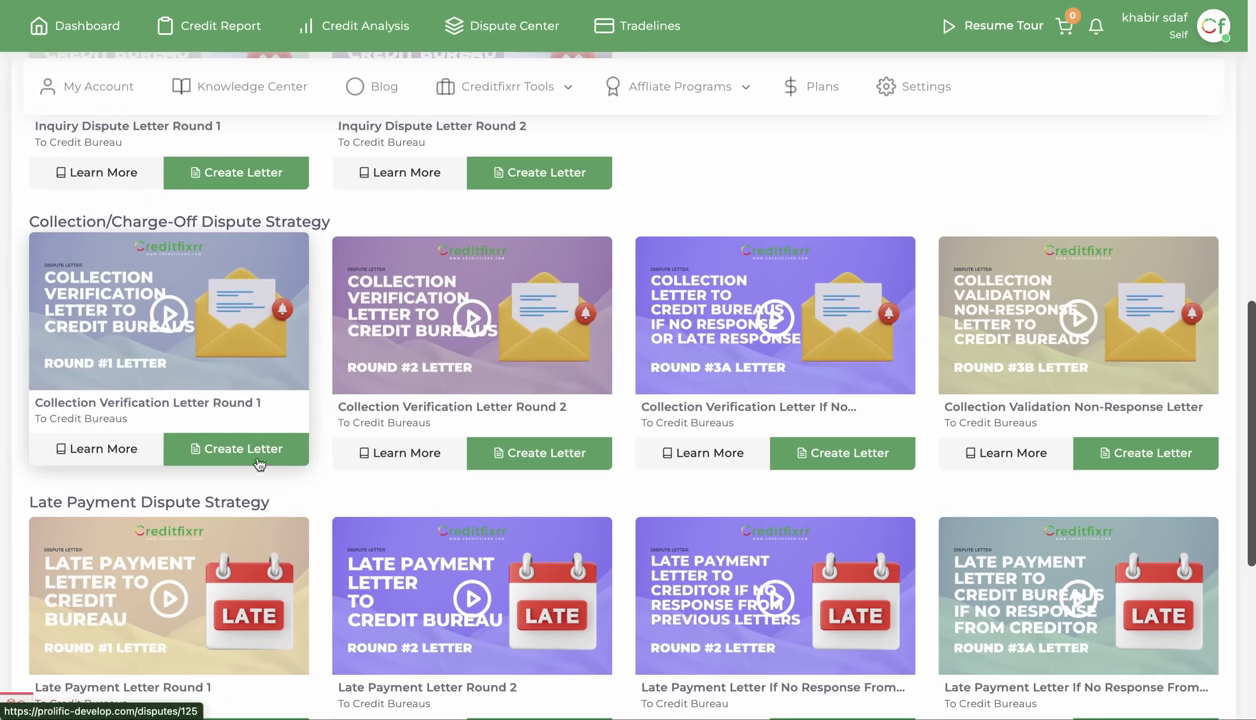
pyautogui.scroll(-3, 242, 424)
pyautogui.scroll(2, 240, 420)
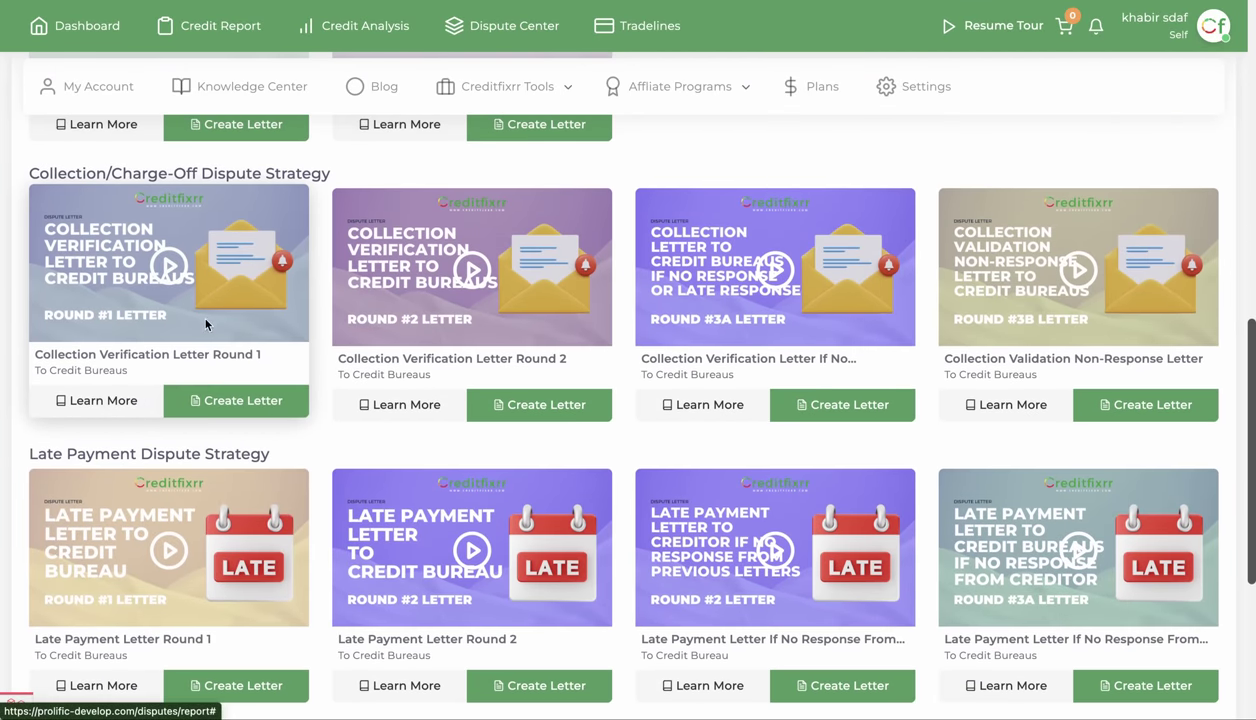
pyautogui.click(171, 270)
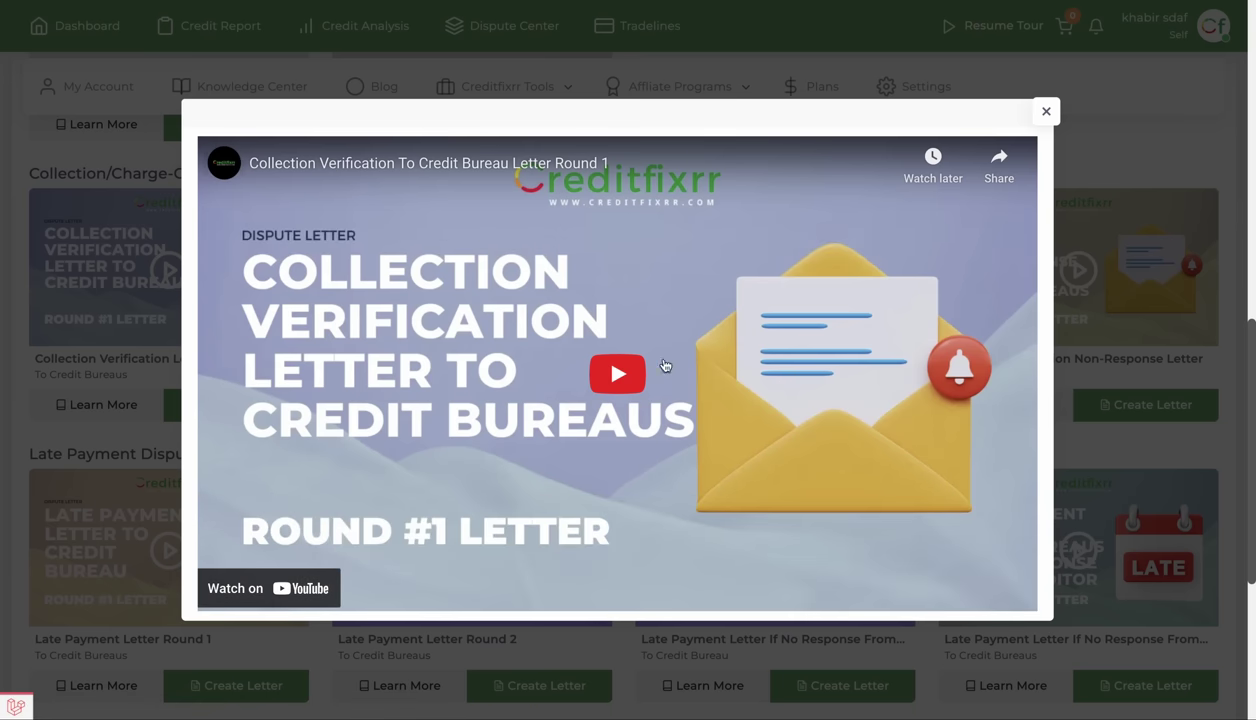
pyautogui.click(1045, 111)
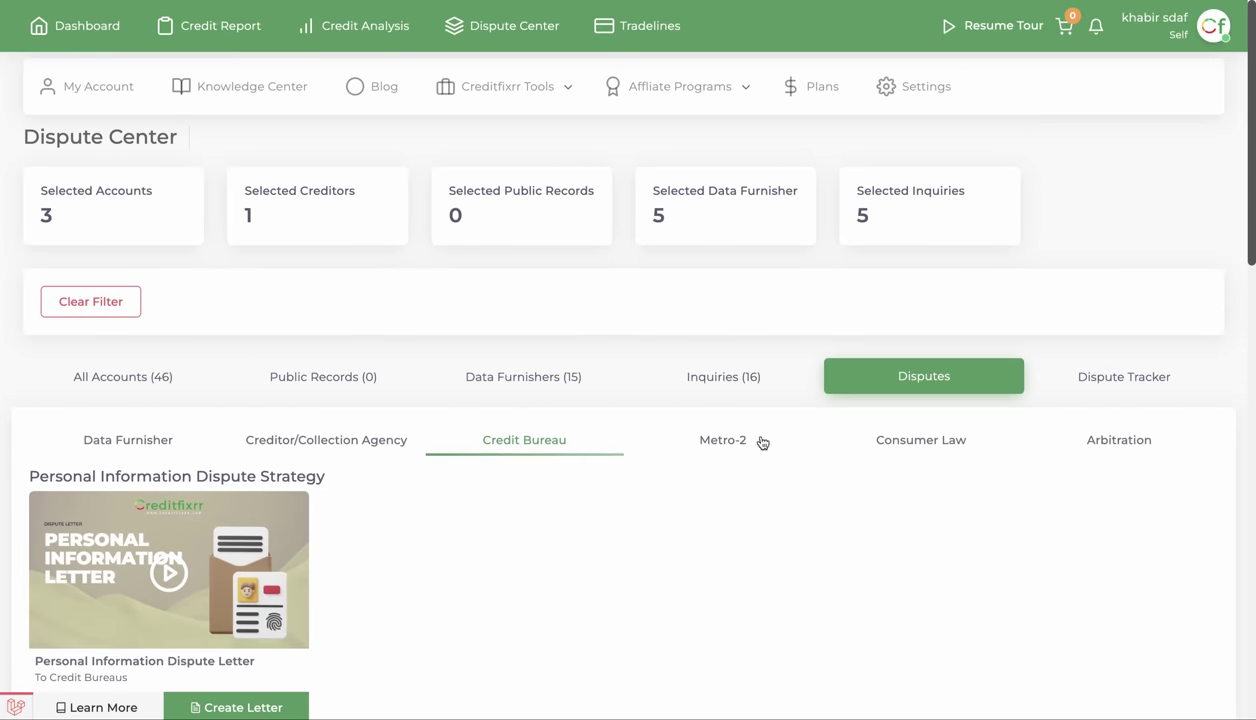
# - Switch to the Metro-2 attacks and create a Bulldozer Attack letter
pyautogui.click(706, 440)
pyautogui.scroll(-3, 388, 521)
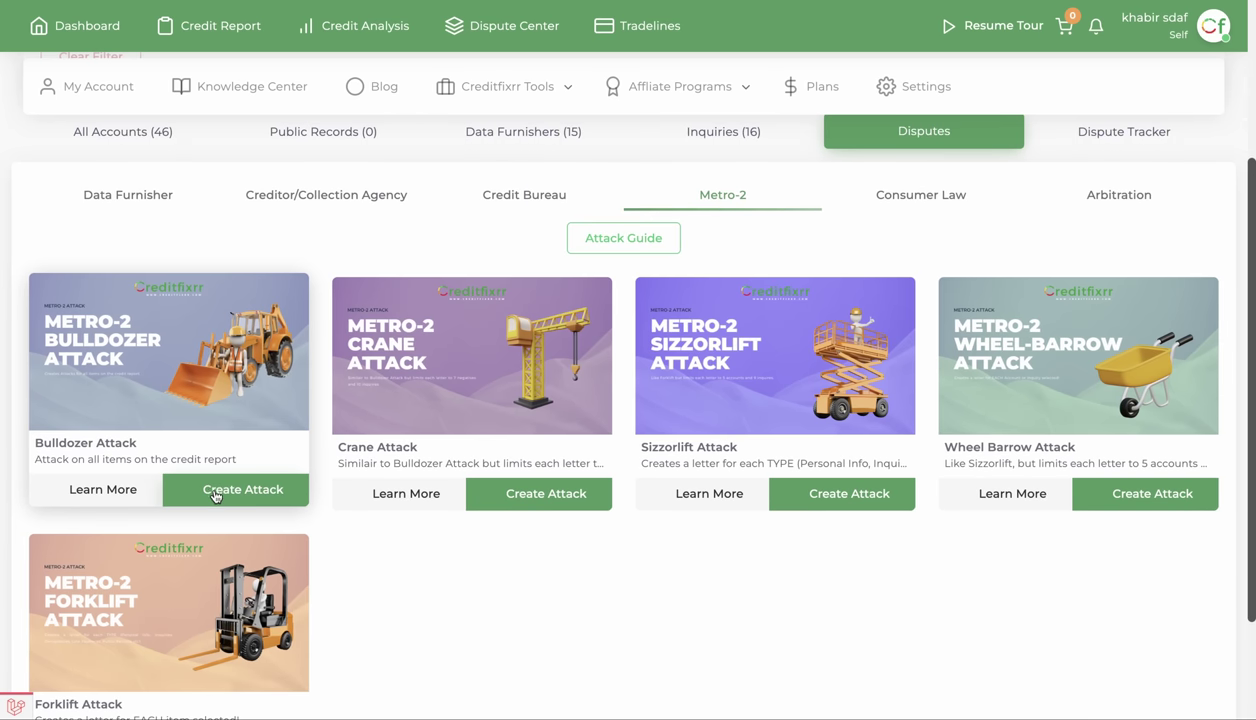
pyautogui.scroll(-1, 220, 492)
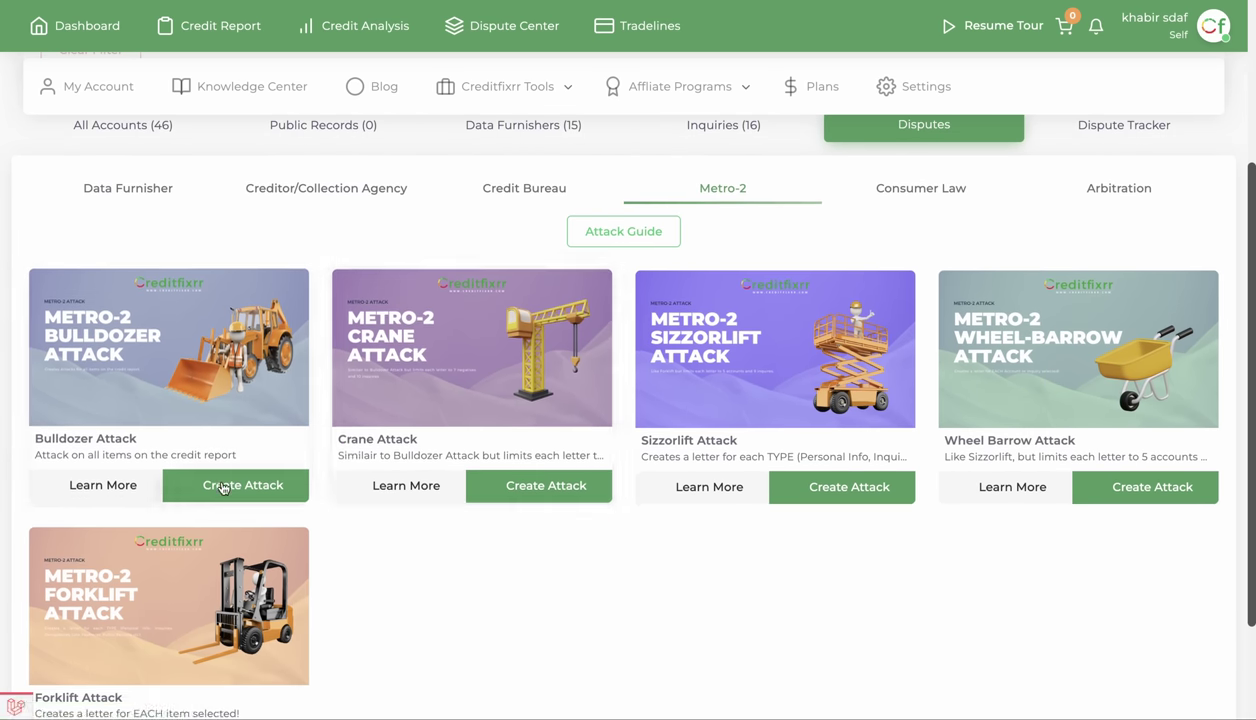
pyautogui.moveTo(37, 453); pyautogui.dragTo(297, 505)
pyautogui.click(331, 517)
pyautogui.click(231, 483)
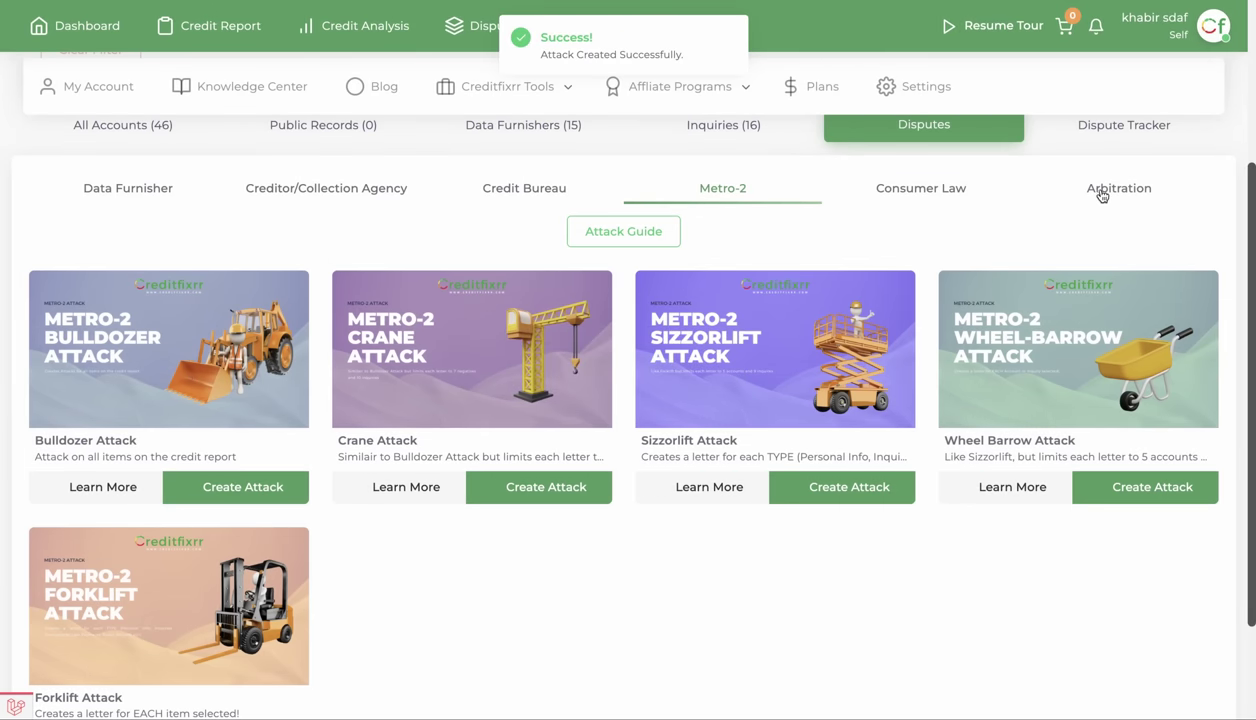
pyautogui.scroll(3, 1000, 215)
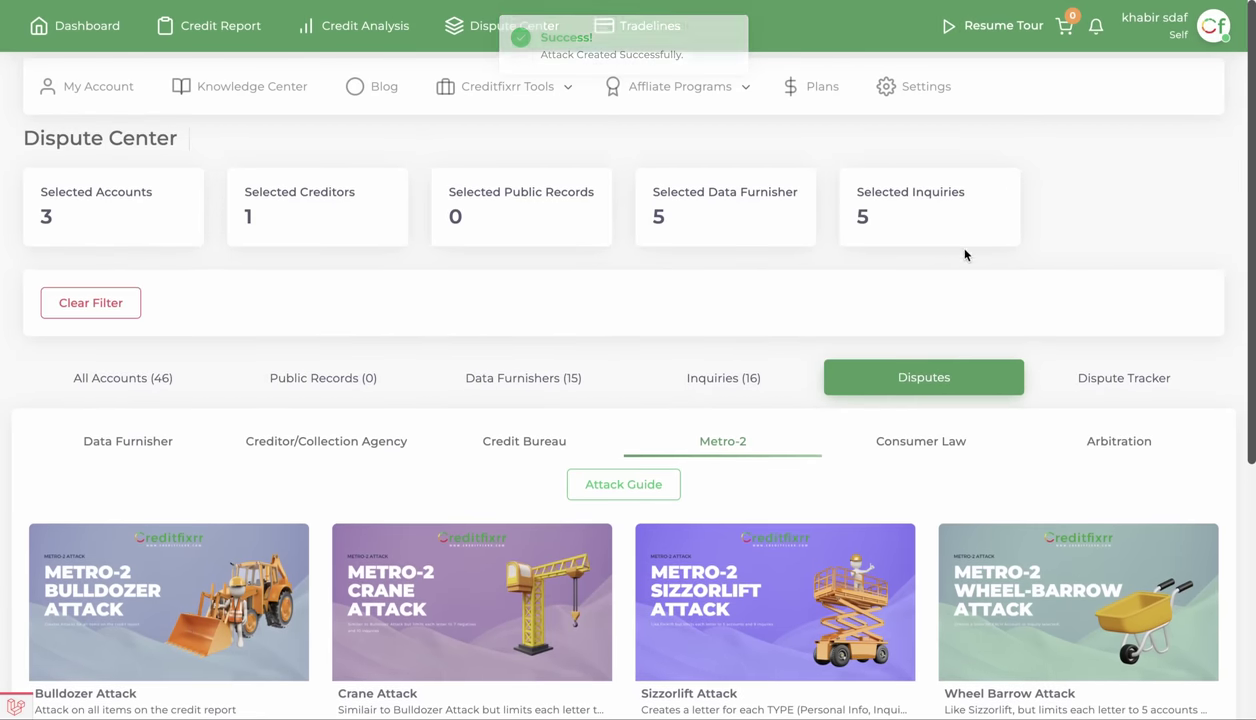
# - Read through the first Bulldozer letter in the Dispute Letter Tracker
pyautogui.click(1108, 372)
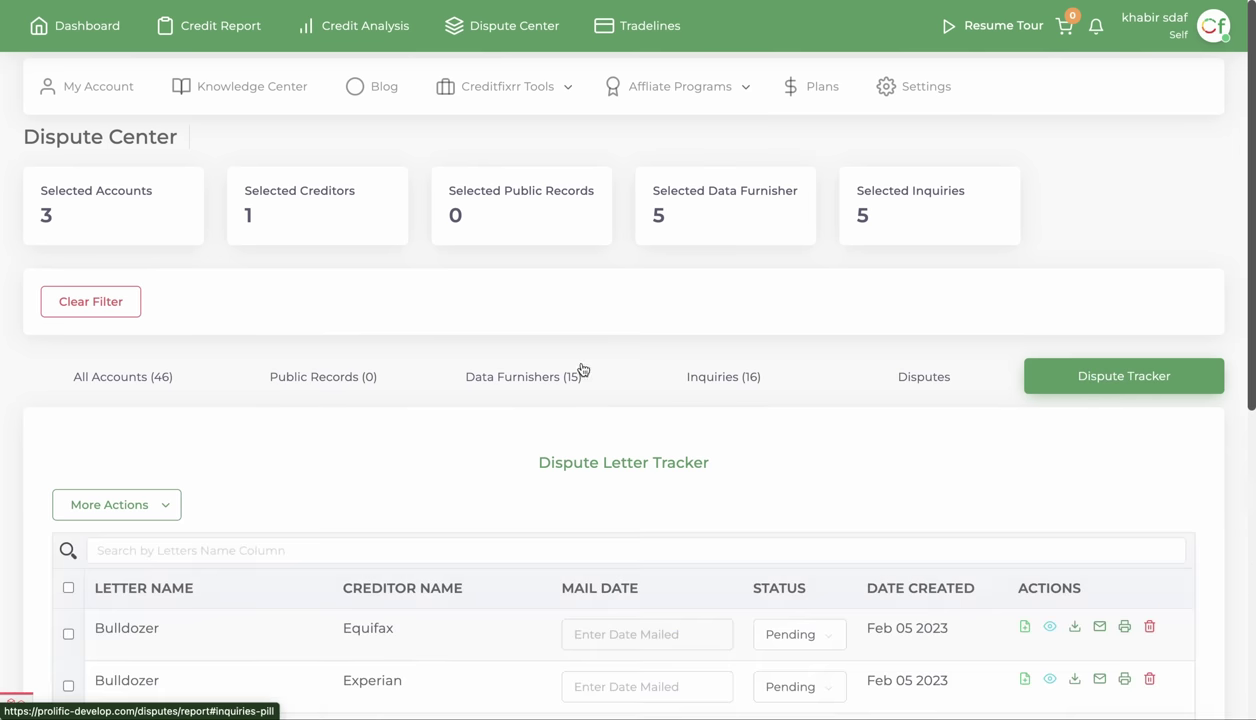
pyautogui.scroll(-3, 594, 521)
pyautogui.click(1030, 429)
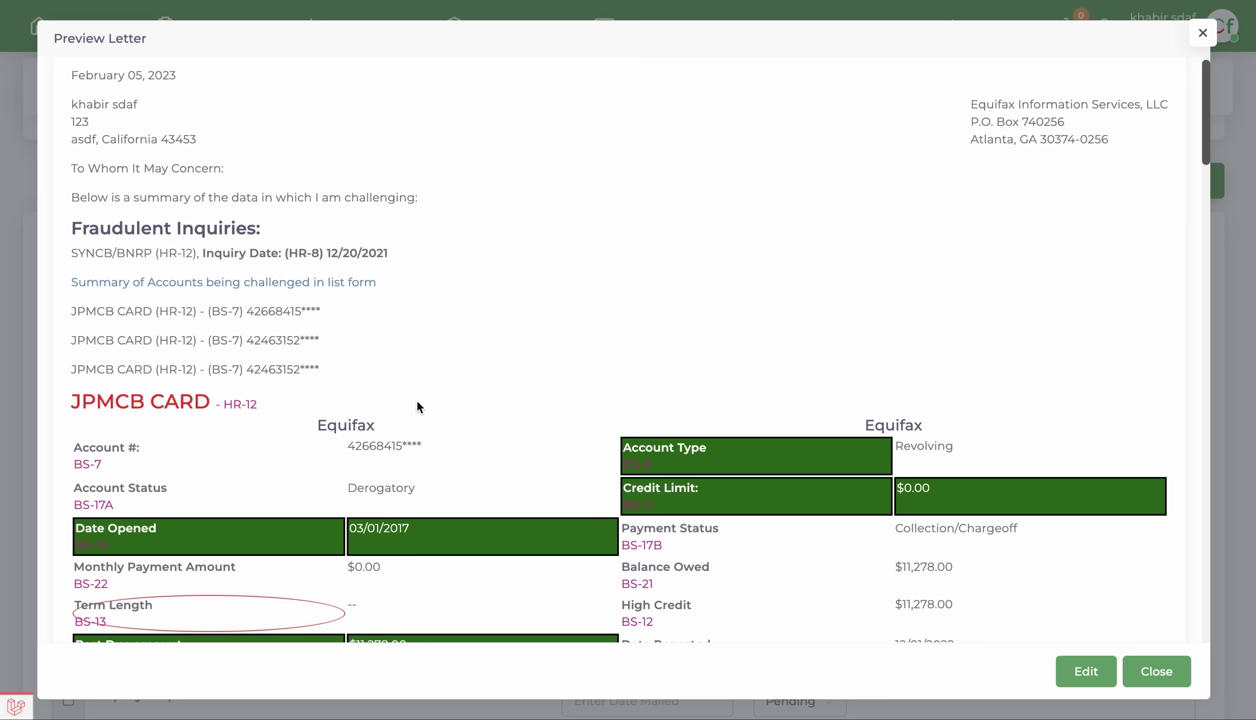
pyautogui.scroll(1, 156, 231)
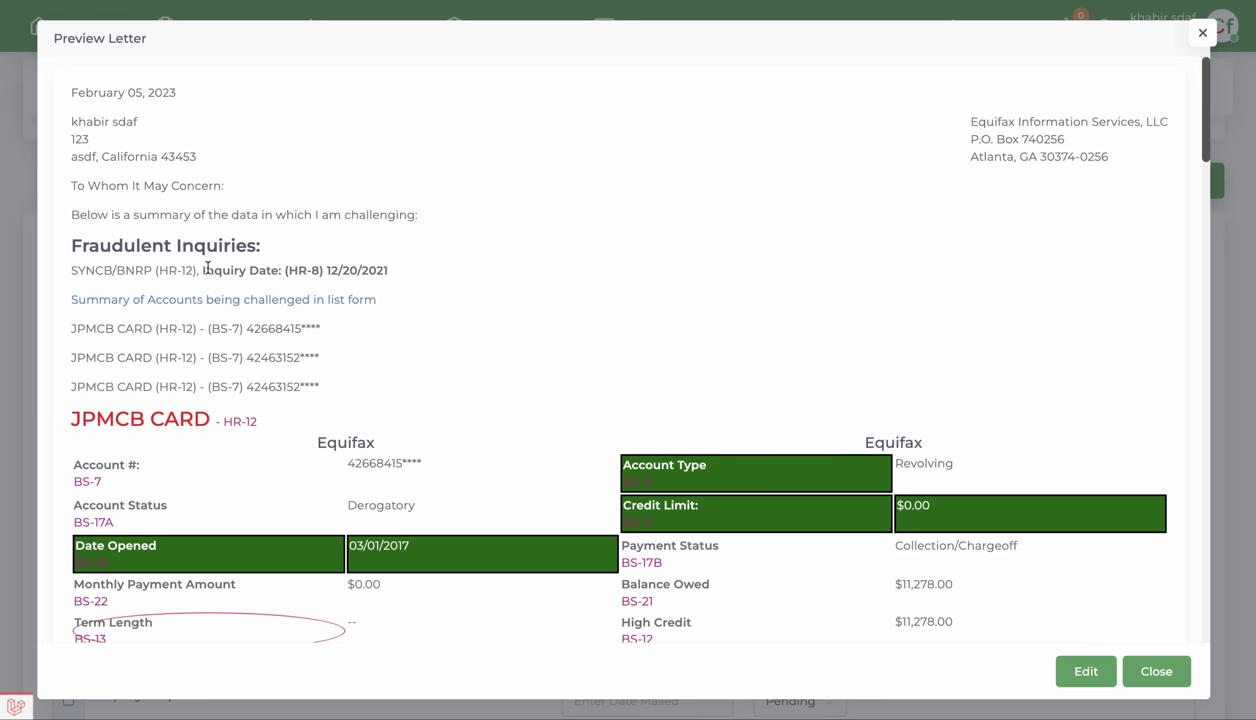
pyautogui.scroll(-15, 425, 455)
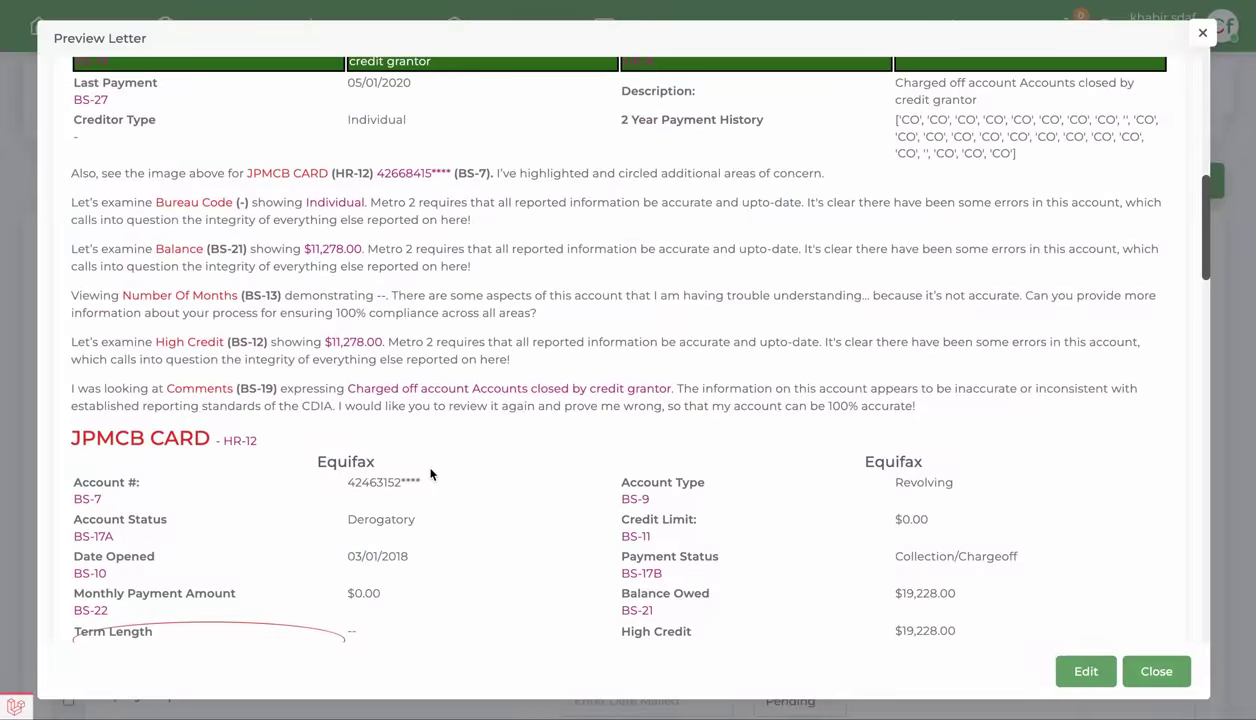
pyautogui.scroll(-20, 431, 474)
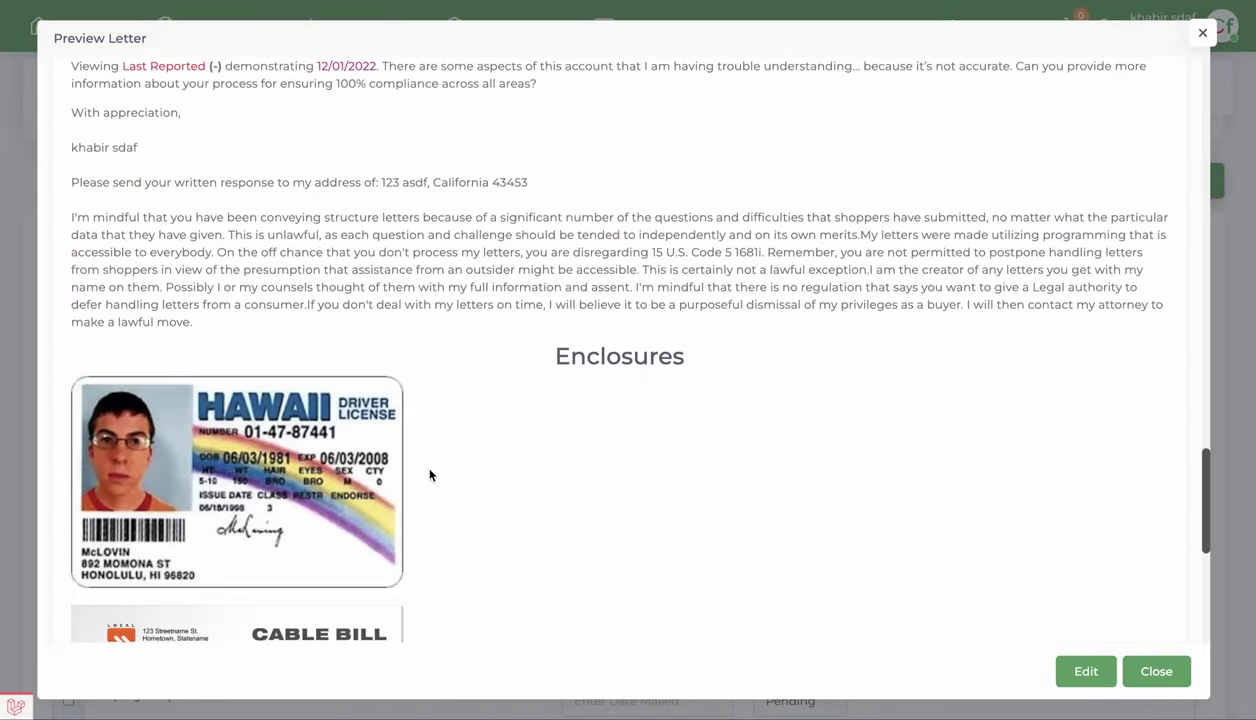
pyautogui.scroll(20, 430, 474)
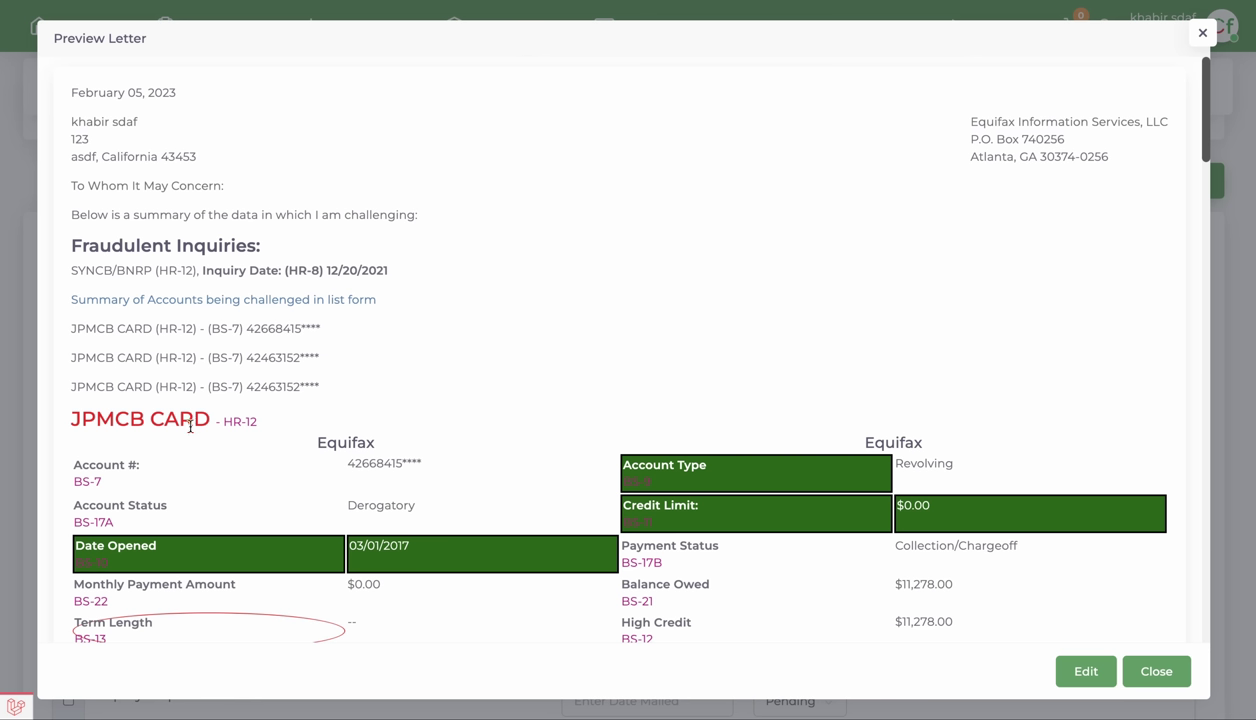
pyautogui.scroll(-8, 245, 415)
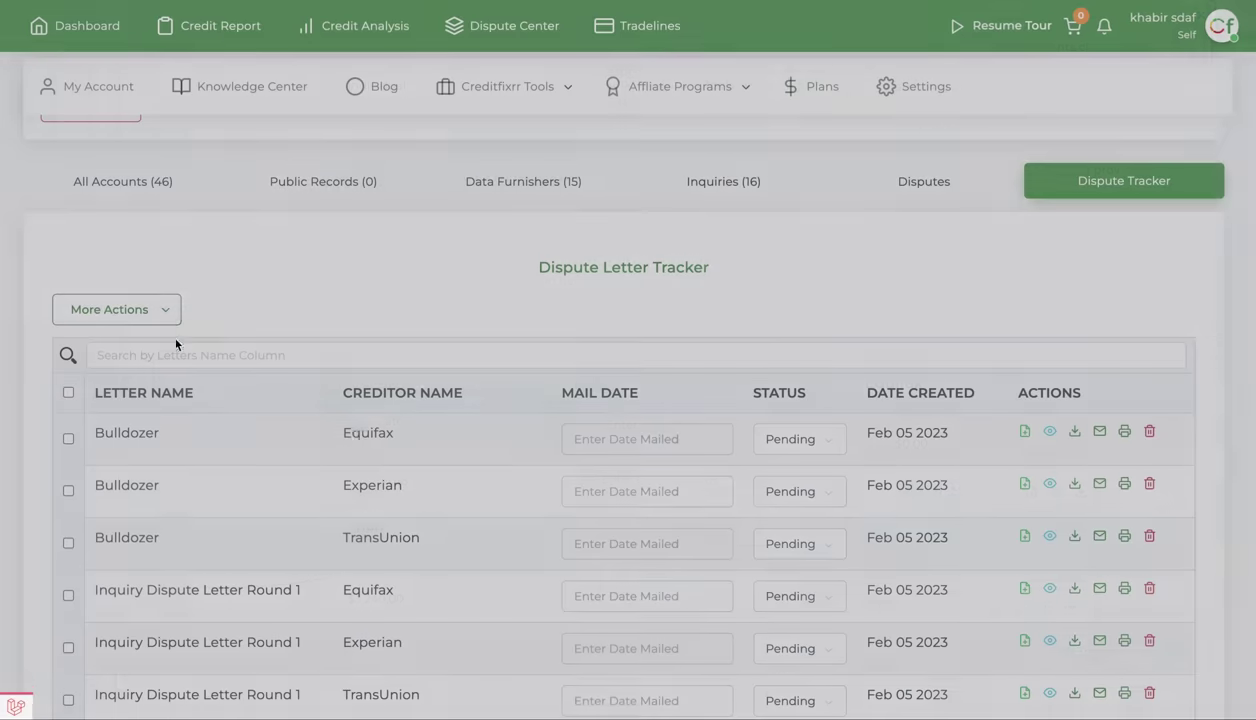
pyautogui.click(1202, 32)
# - Preview the TransUnion Bulldozer letter and select its listed fraudulent inquiries
pyautogui.click(1049, 536)
pyautogui.scroll(-1, 268, 336)
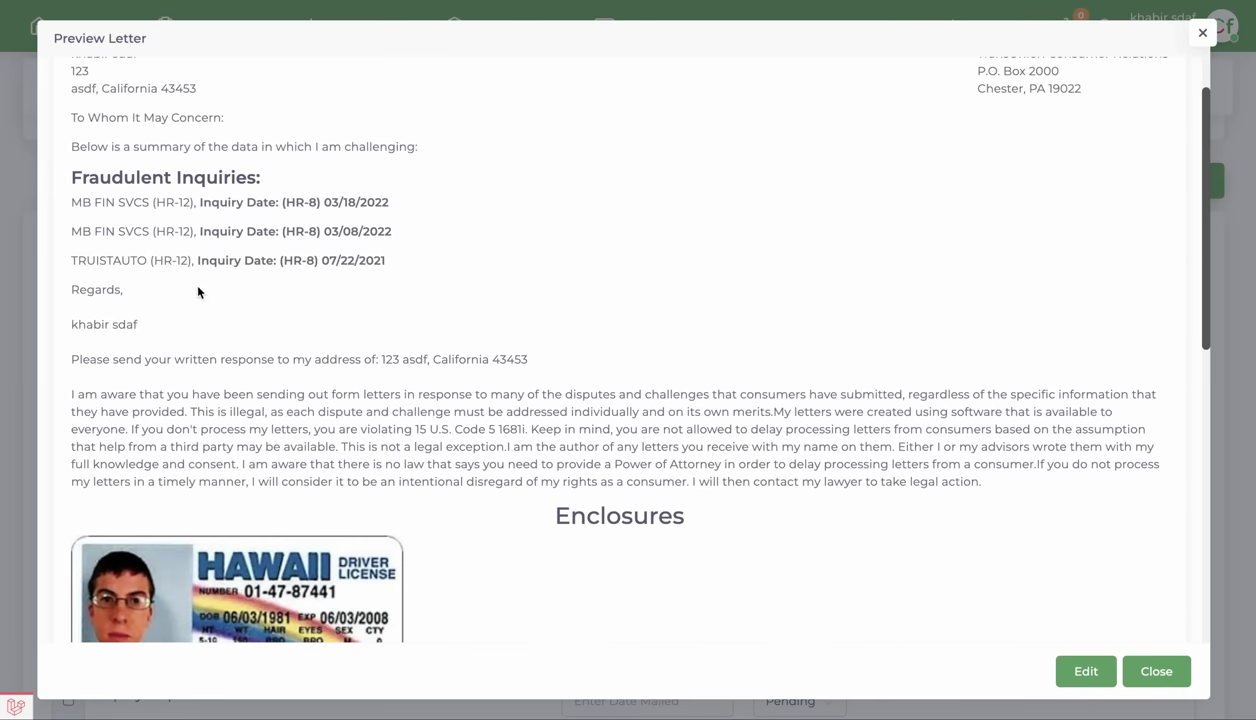
pyautogui.moveTo(85, 202); pyautogui.dragTo(392, 296)
pyautogui.scroll(-10, 388, 374)
pyautogui.scroll(10, 390, 371)
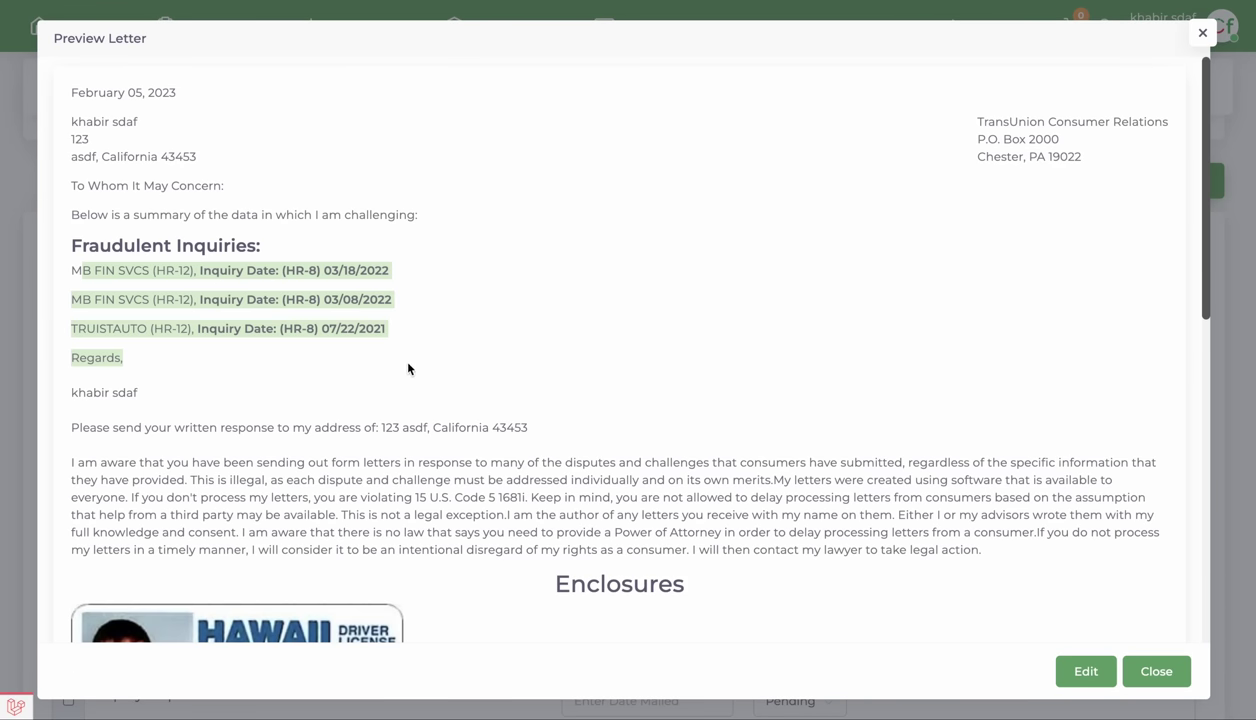
pyautogui.click(1156, 672)
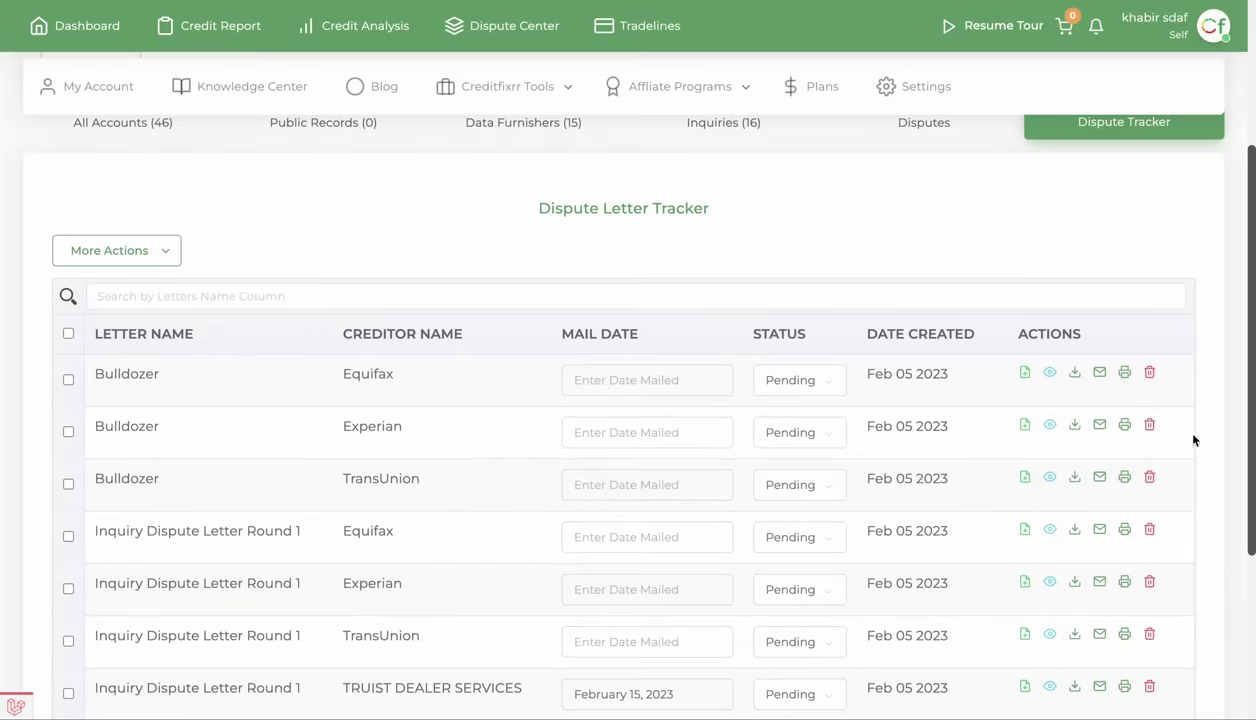
# - Read the remaining Bulldozer letters to Experian and TransUnion, then return to the tracker header
pyautogui.click(1050, 428)
pyautogui.scroll(-10, 315, 413)
pyautogui.scroll(10, 313, 415)
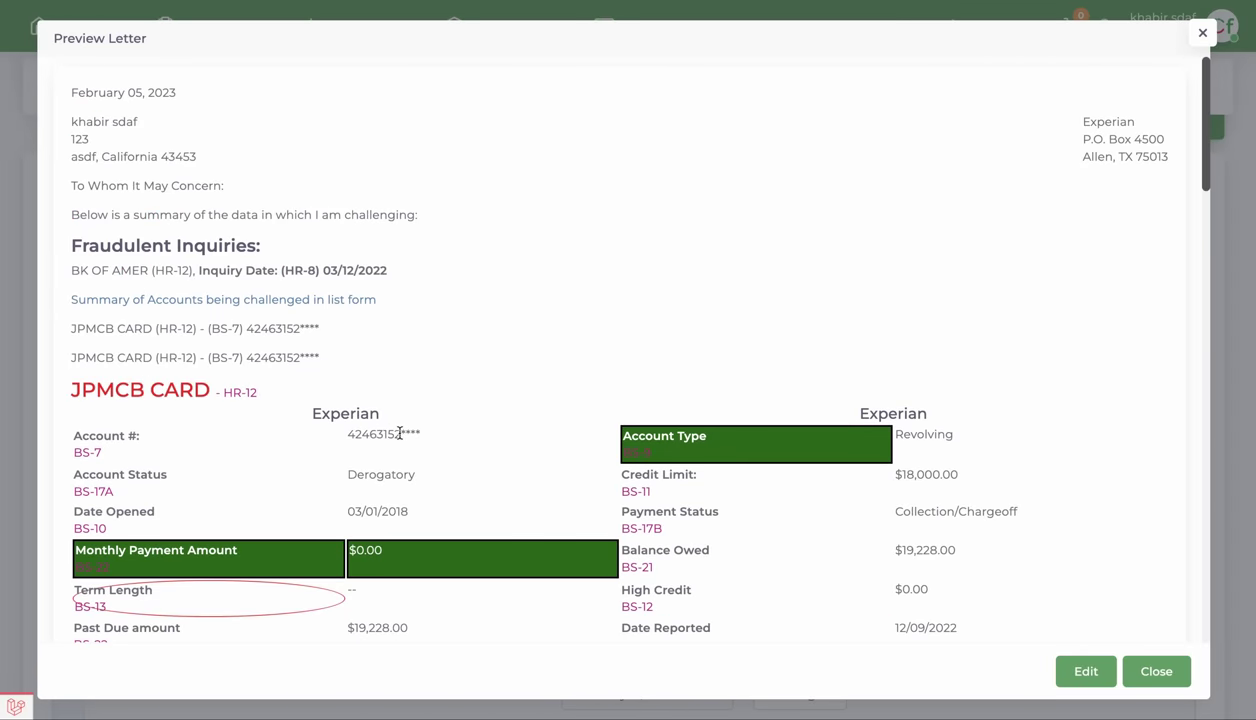
pyautogui.scroll(-20, 391, 428)
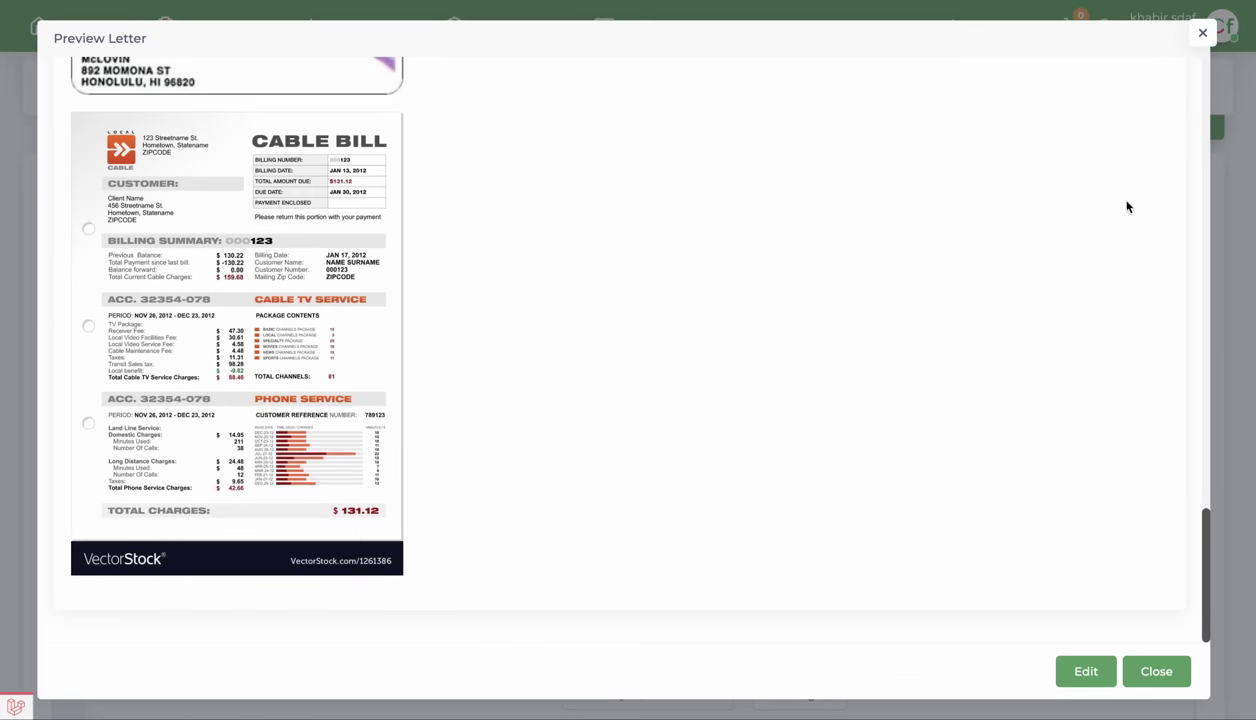
pyautogui.click(1157, 684)
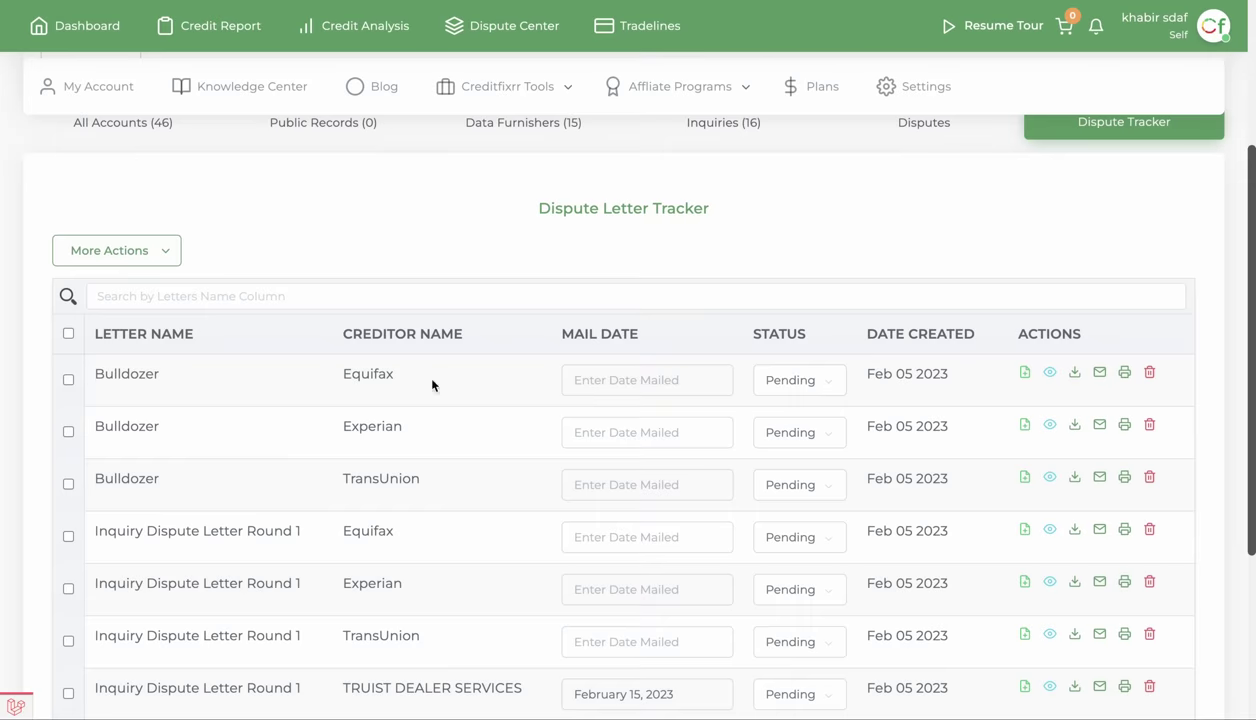
pyautogui.click(1047, 475)
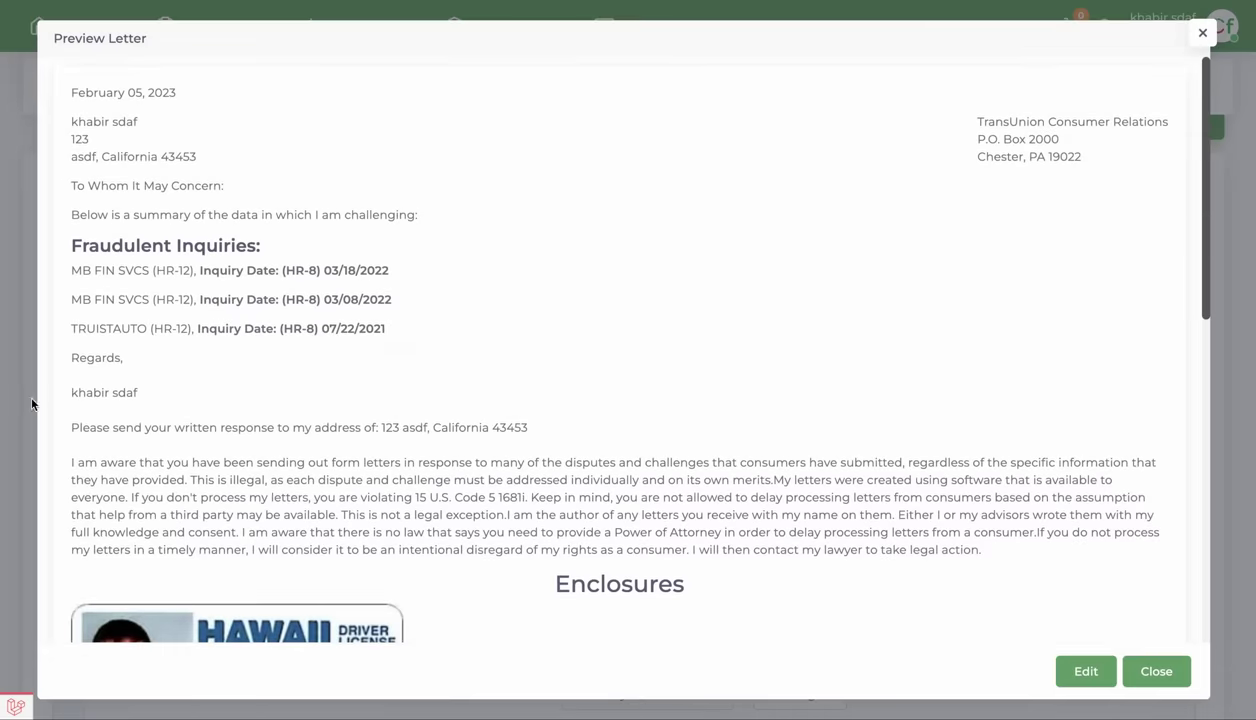
pyautogui.scroll(-6, 334, 421)
pyautogui.scroll(6, 334, 421)
pyautogui.click(504, 432)
pyautogui.click(1156, 671)
pyautogui.scroll(3, 741, 416)
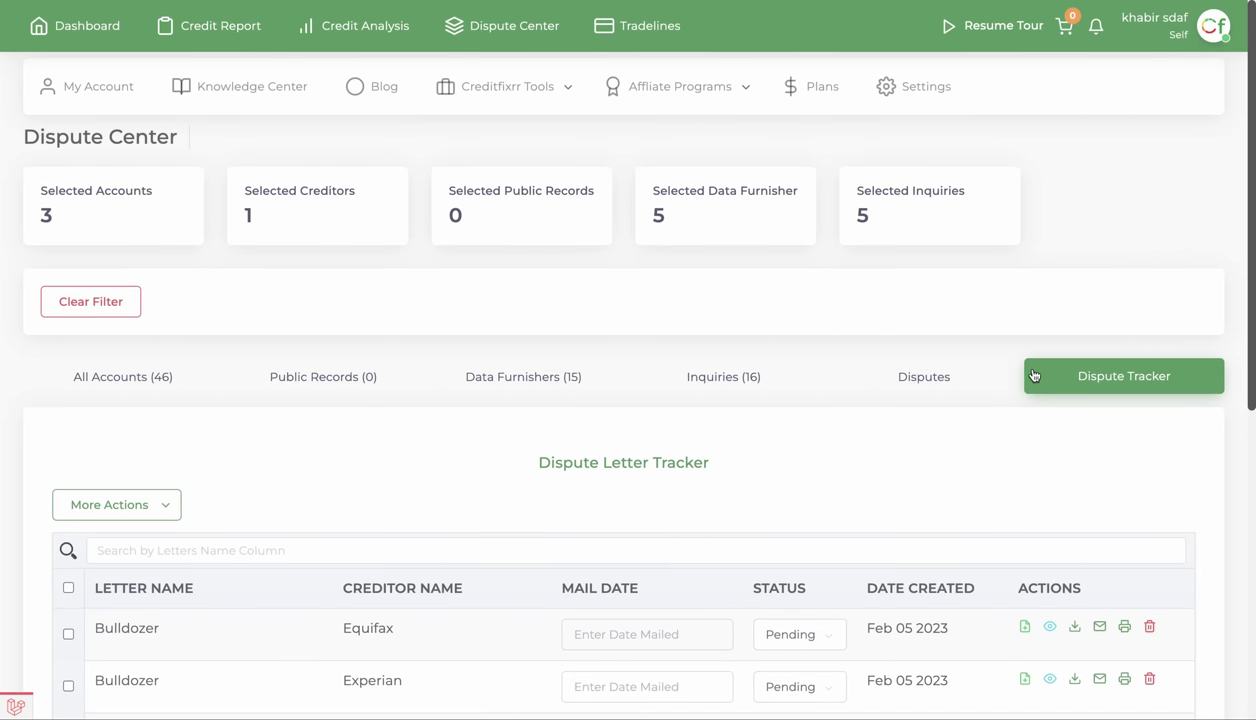
pyautogui.click(920, 380)
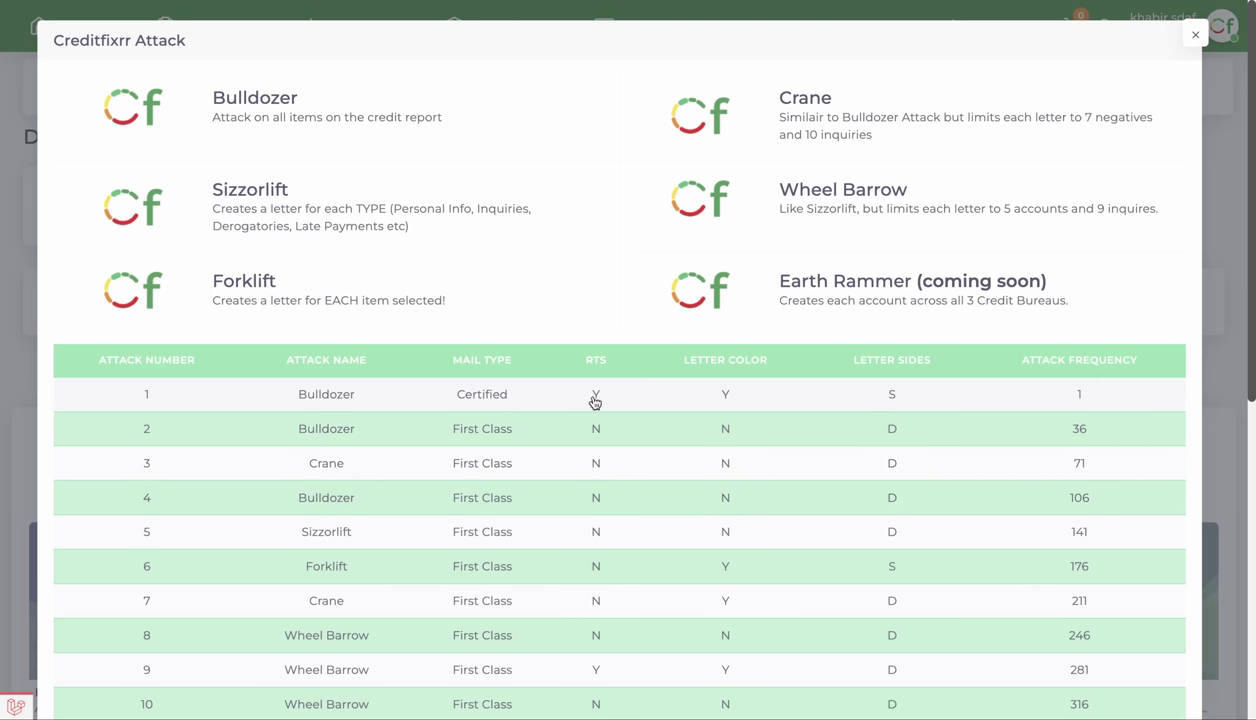
pyautogui.scroll(-3, 588, 401)
pyautogui.scroll(3, 620, 360)
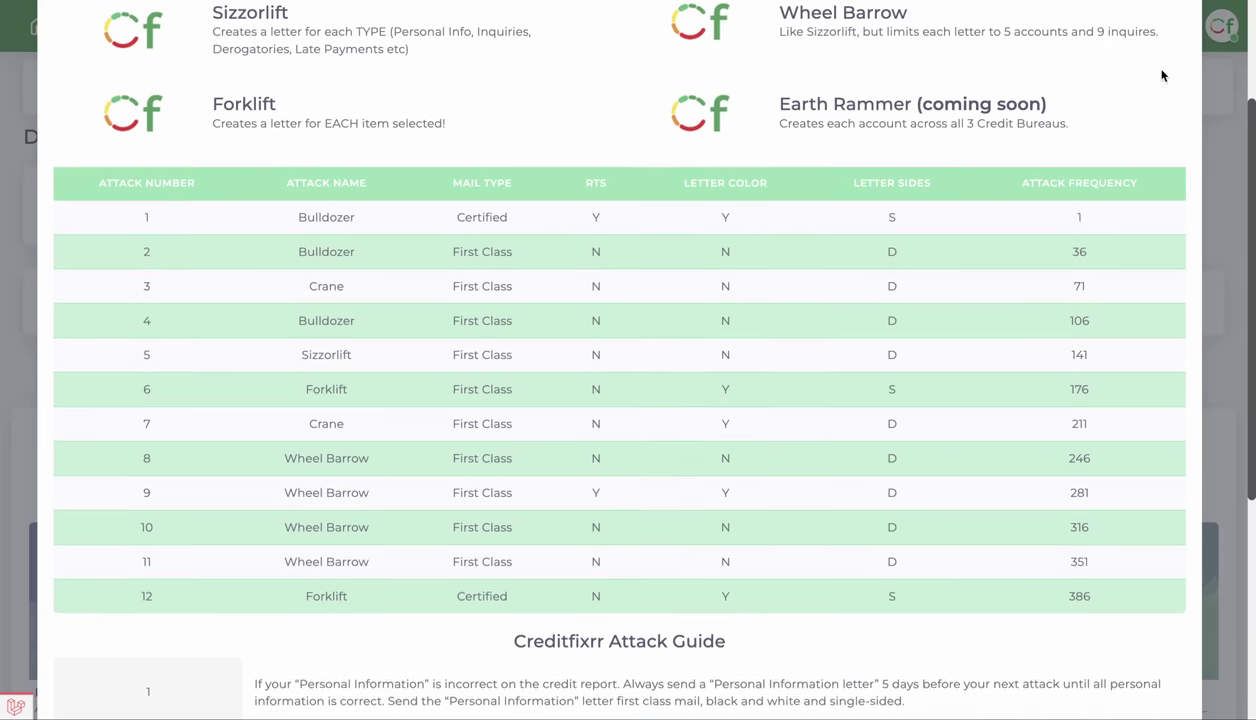
pyautogui.click(1163, 44)
pyautogui.scroll(-5, 537, 304)
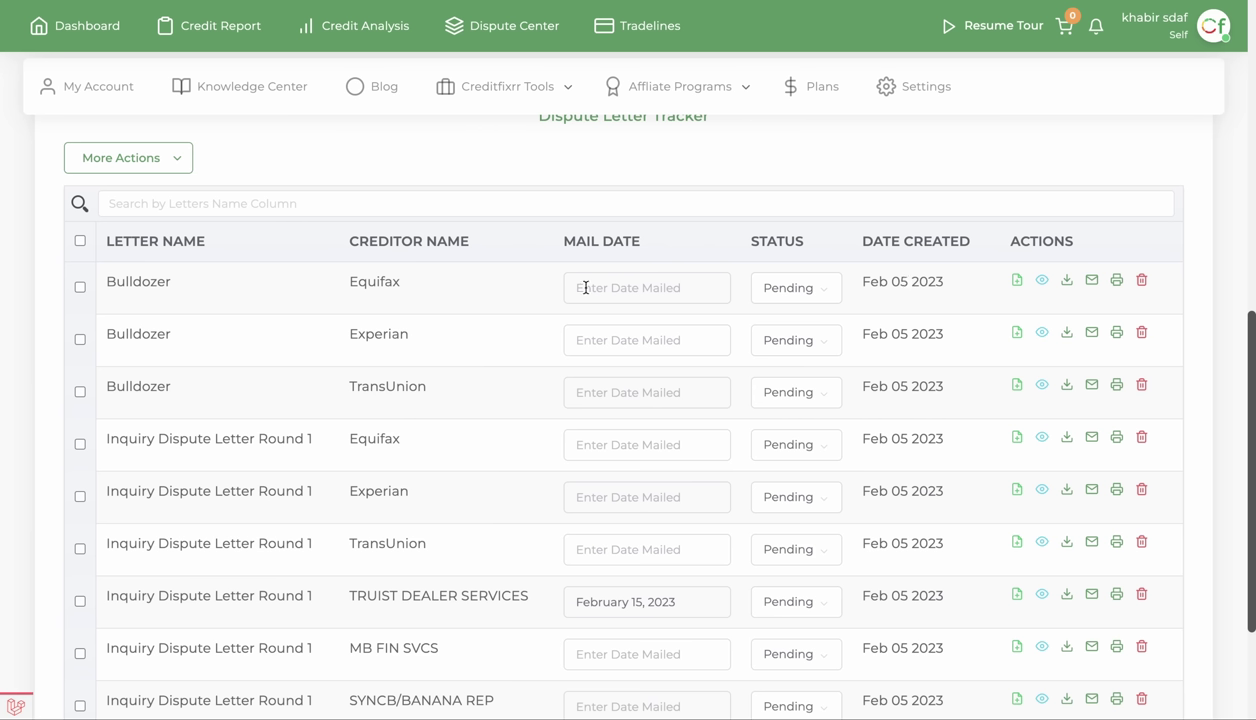
# - Select seven tracker rows: the Equifax, Experian and TransUnion Bulldozer letters plus four Round 1 inquiry letters
pyautogui.scroll(1, 586, 287)
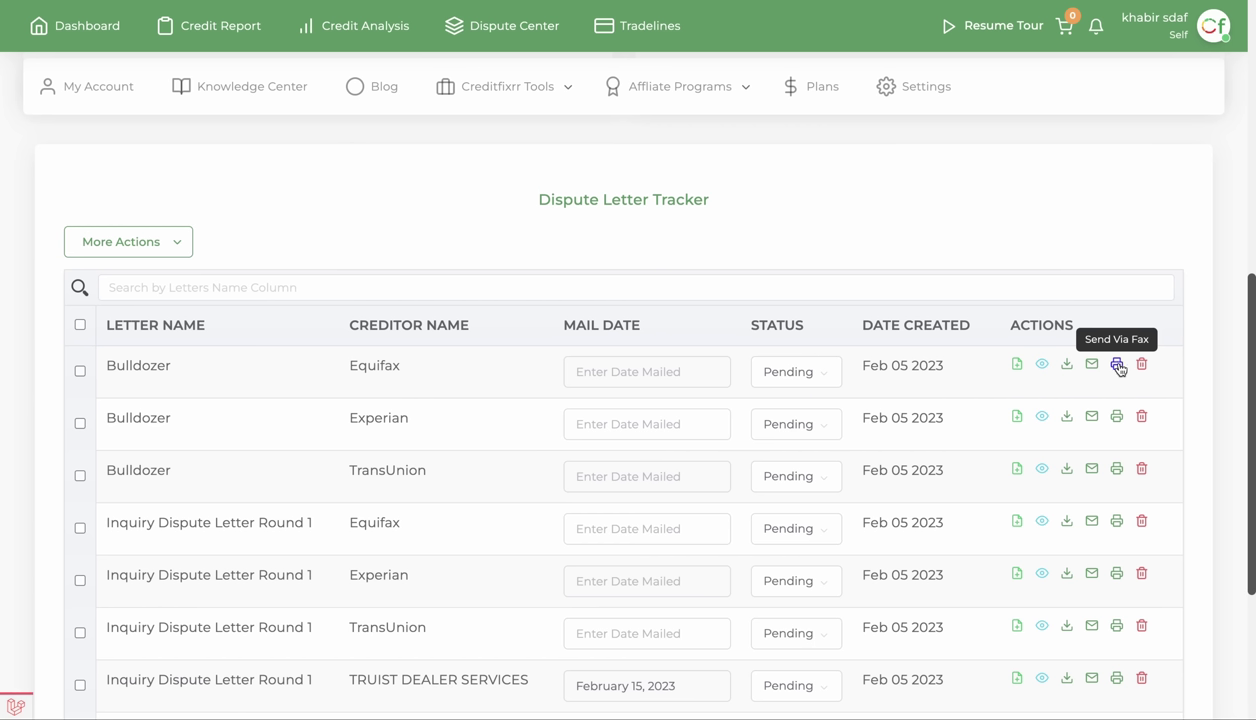
pyautogui.click(80, 370)
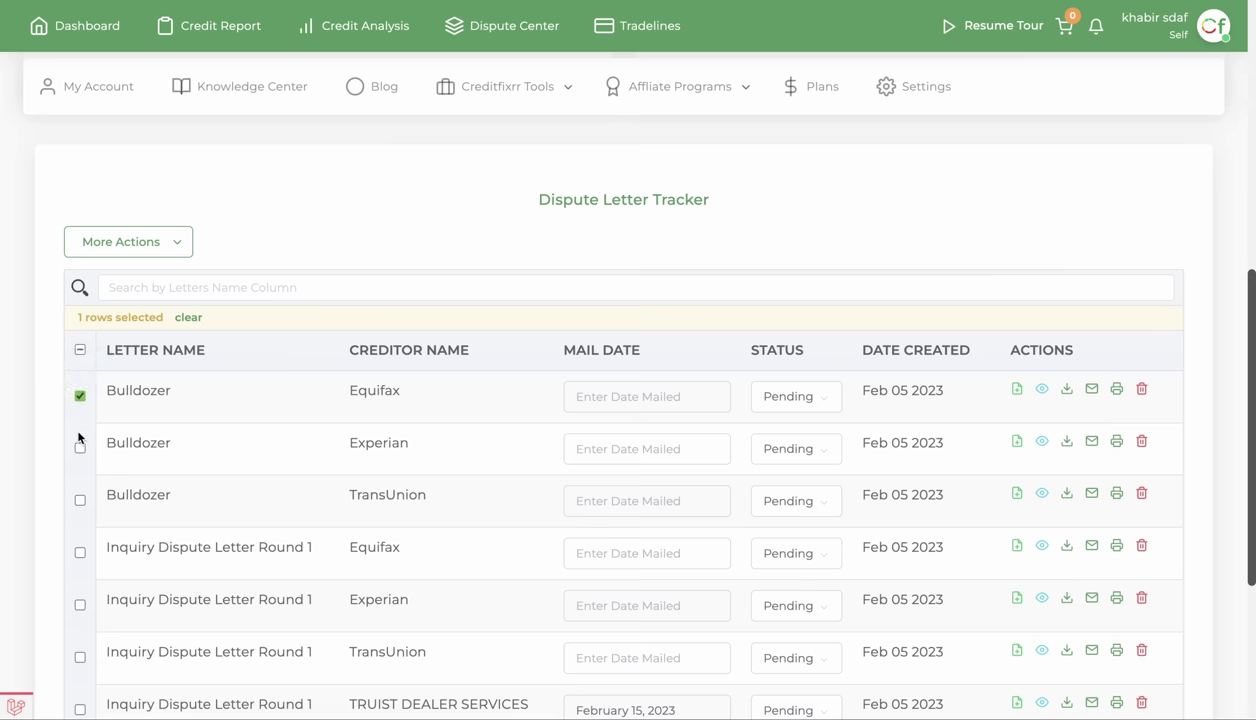
pyautogui.click(80, 450)
pyautogui.click(80, 499)
pyautogui.click(80, 555)
pyautogui.click(80, 605)
pyautogui.click(80, 657)
pyautogui.scroll(-2, 74, 649)
pyautogui.click(80, 545)
pyautogui.scroll(3, 149, 331)
# - Send the seven selected letters via More Actions > Send Bulk Certified Mail, showing a $6.07 First Class total
pyautogui.click(160, 314)
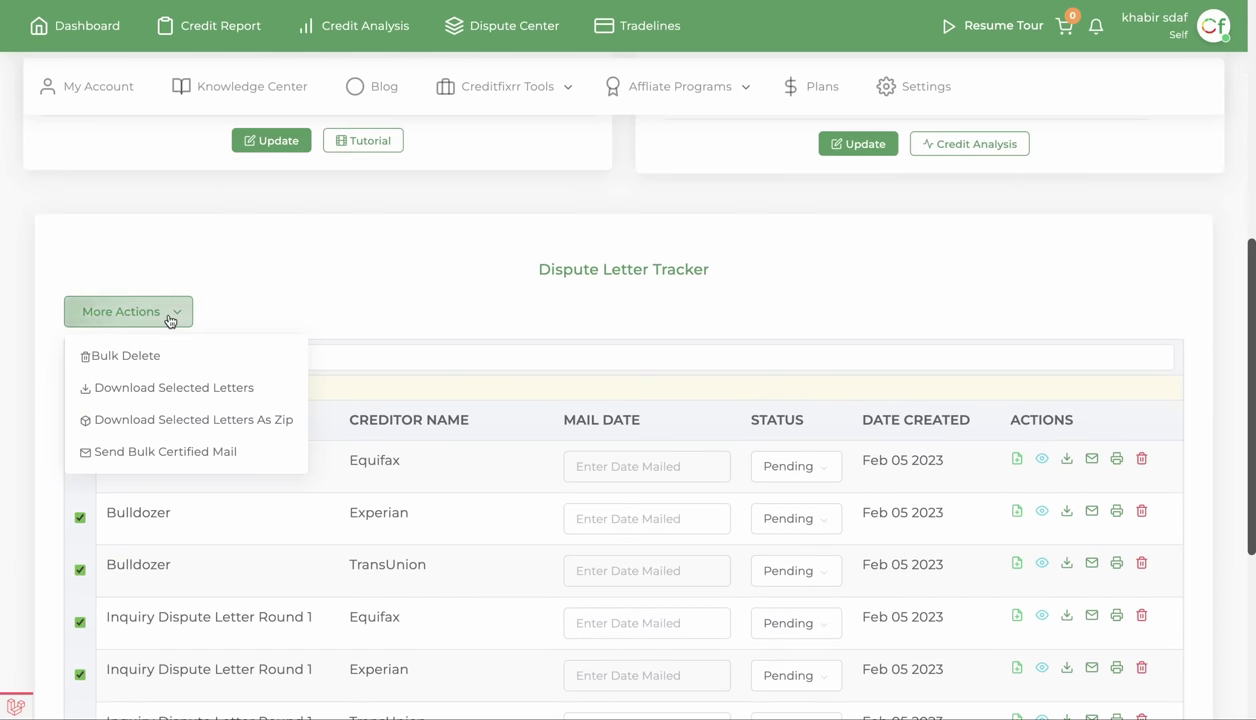
pyautogui.click(160, 453)
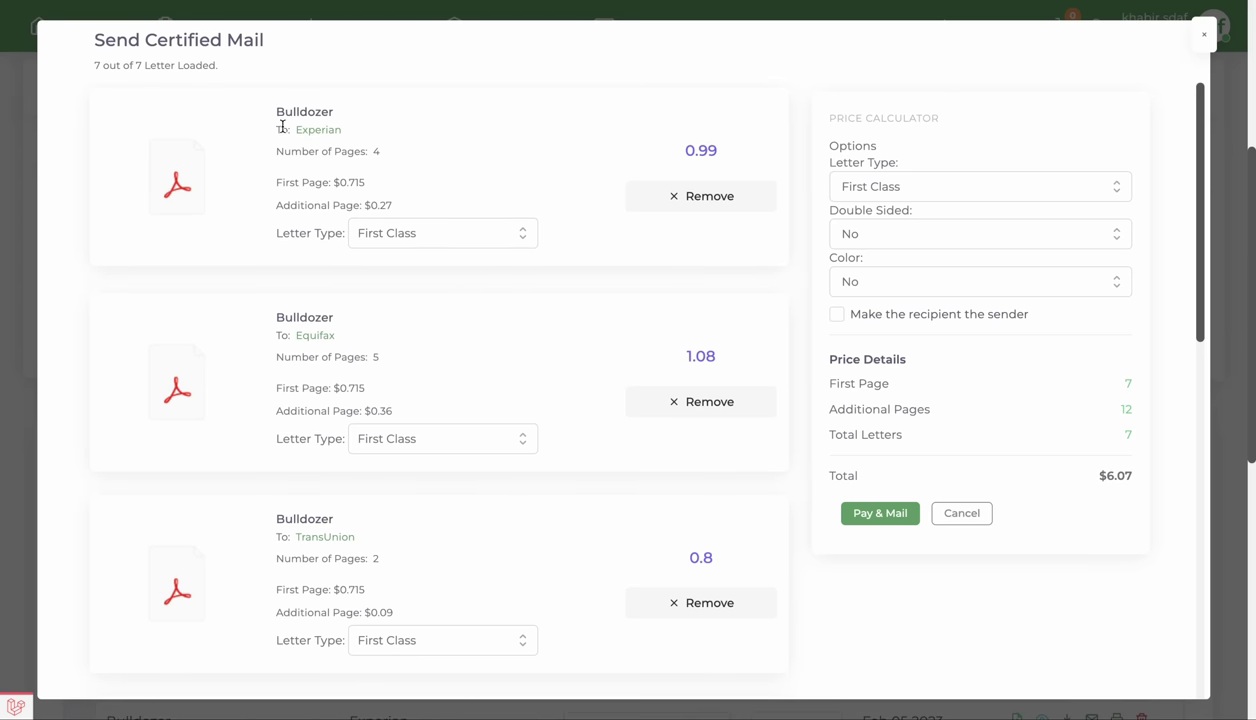
# - Send the Experian Bulldozer letter by Certified Mail and the Equifax one with Certified + Return Receipt
pyautogui.scroll(-9, 330, 205)
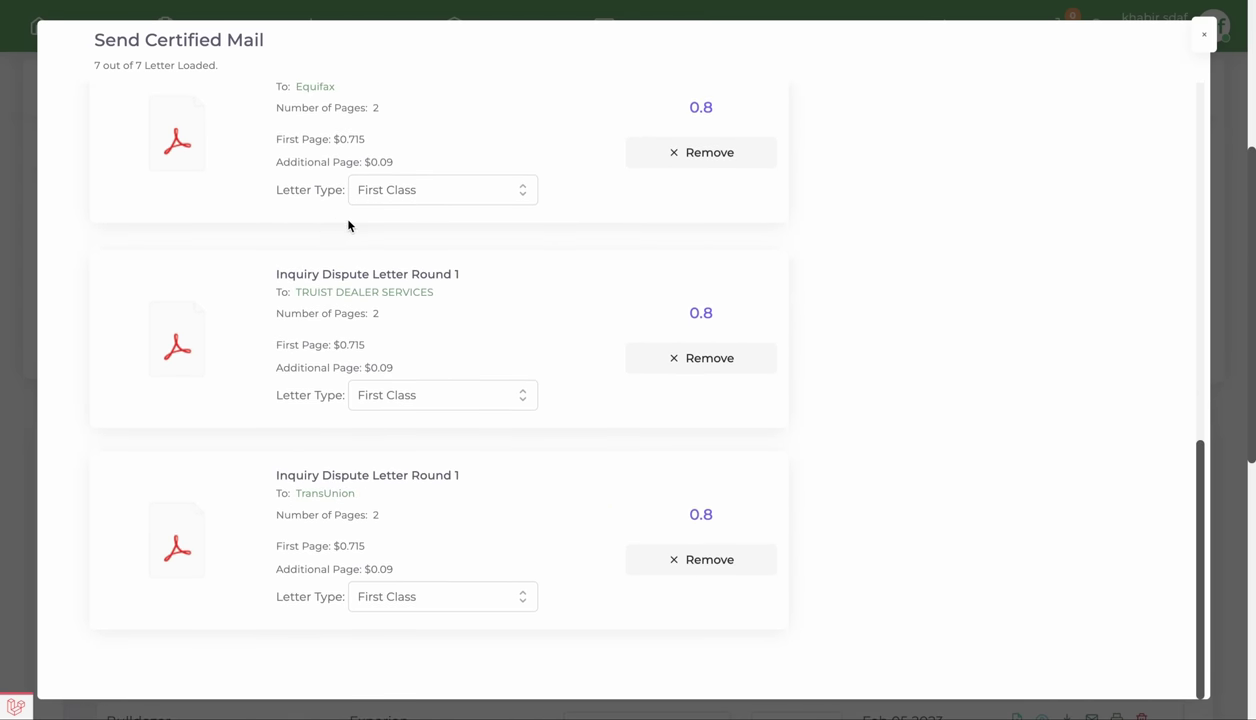
pyautogui.scroll(10, 348, 225)
pyautogui.click(467, 236)
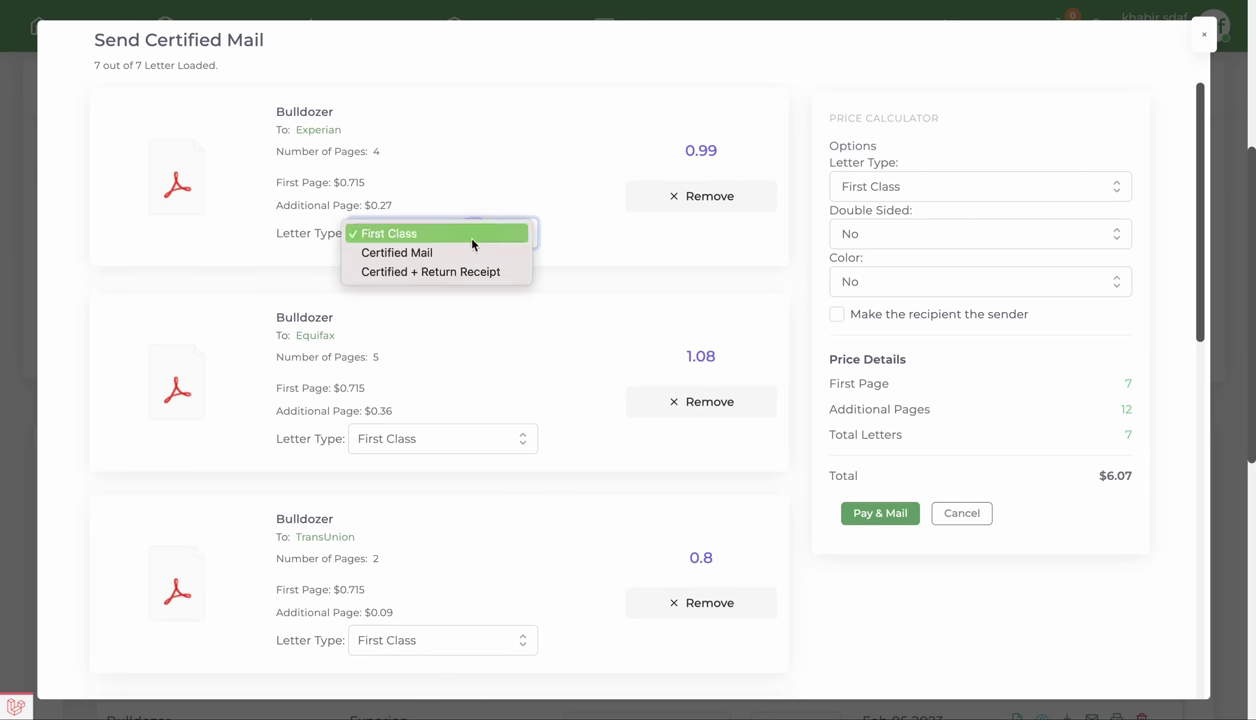
pyautogui.click(396, 254)
pyautogui.scroll(-1, 1098, 462)
pyautogui.moveTo(1098, 462); pyautogui.dragTo(1148, 457)
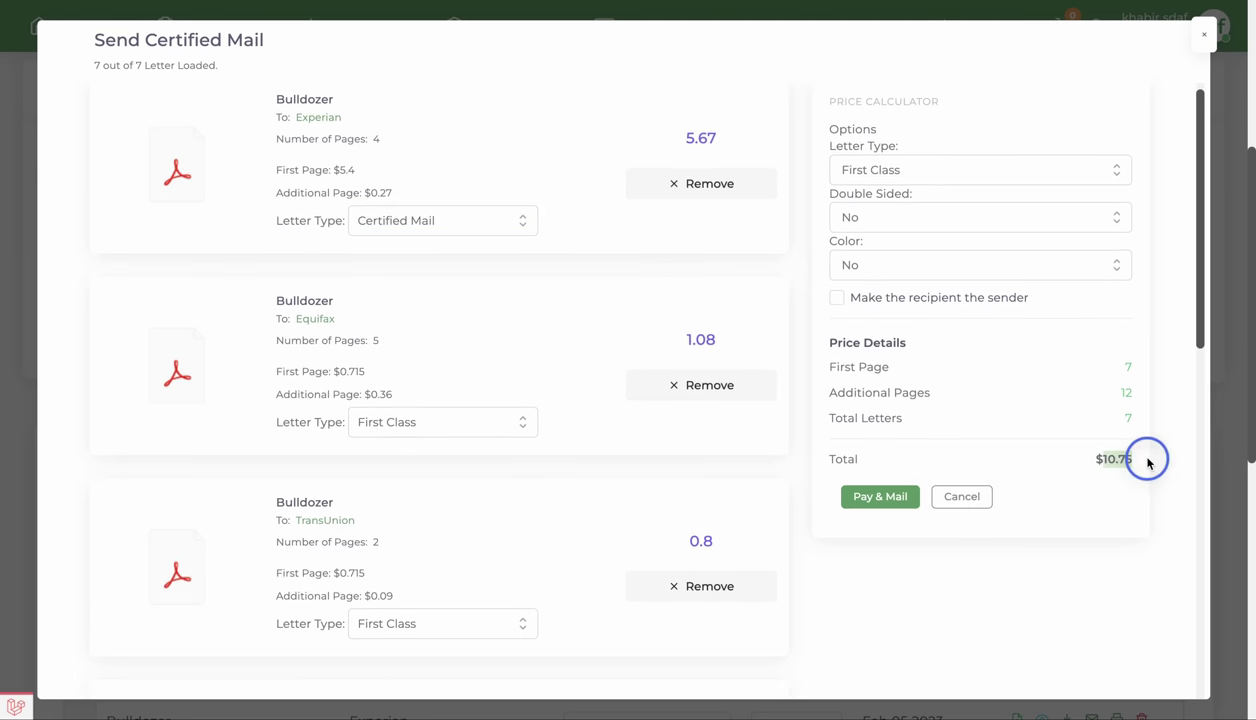
pyautogui.click(456, 431)
pyautogui.click(432, 460)
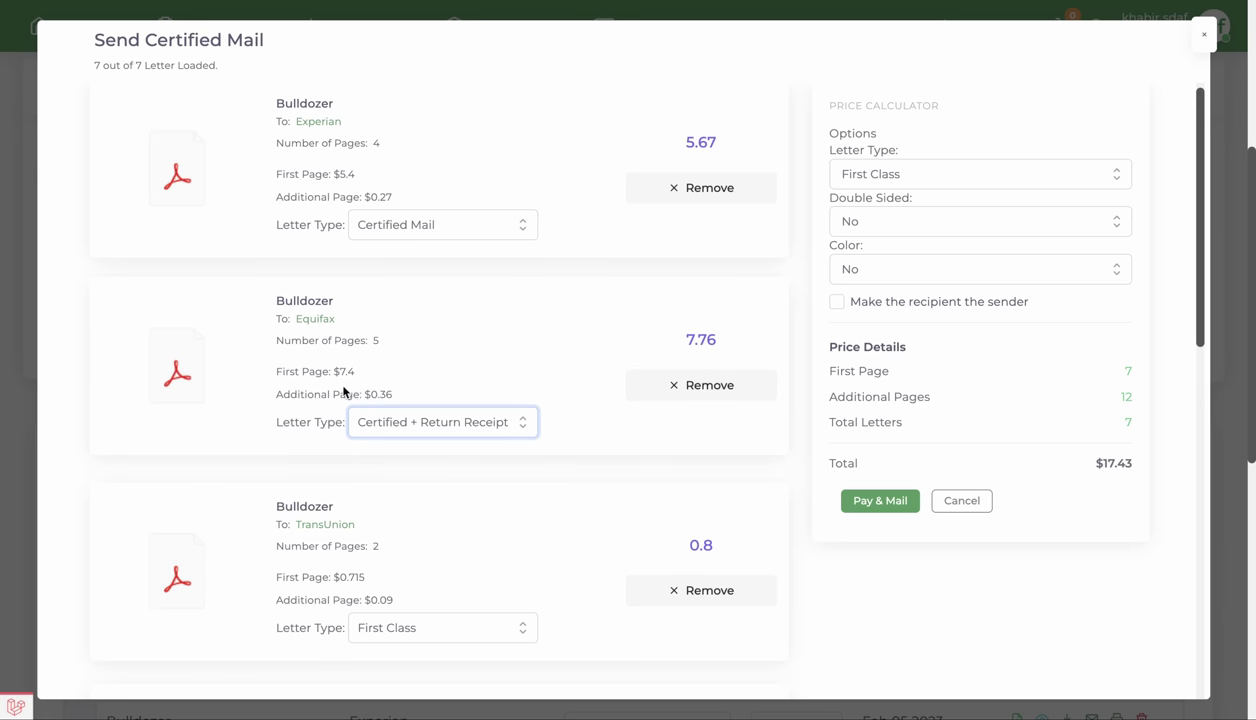
# - Set the letters to print double-sided and in colour
pyautogui.click(934, 224)
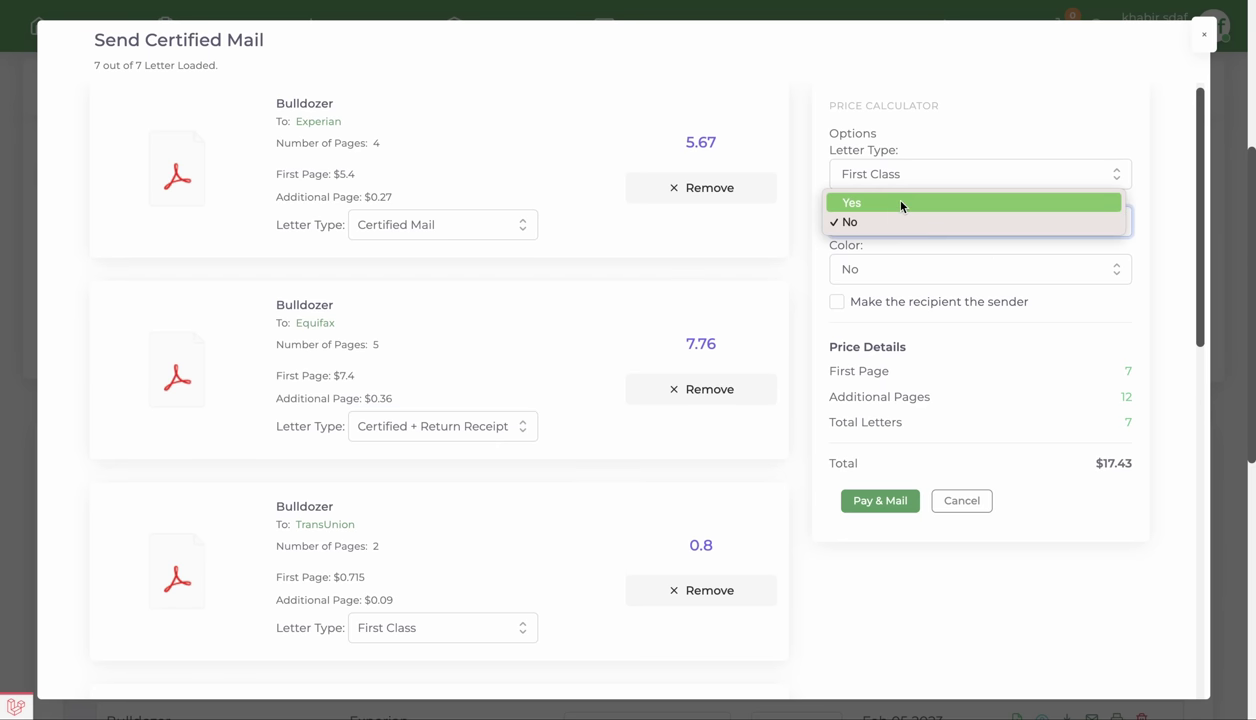
pyautogui.click(901, 204)
pyautogui.click(897, 272)
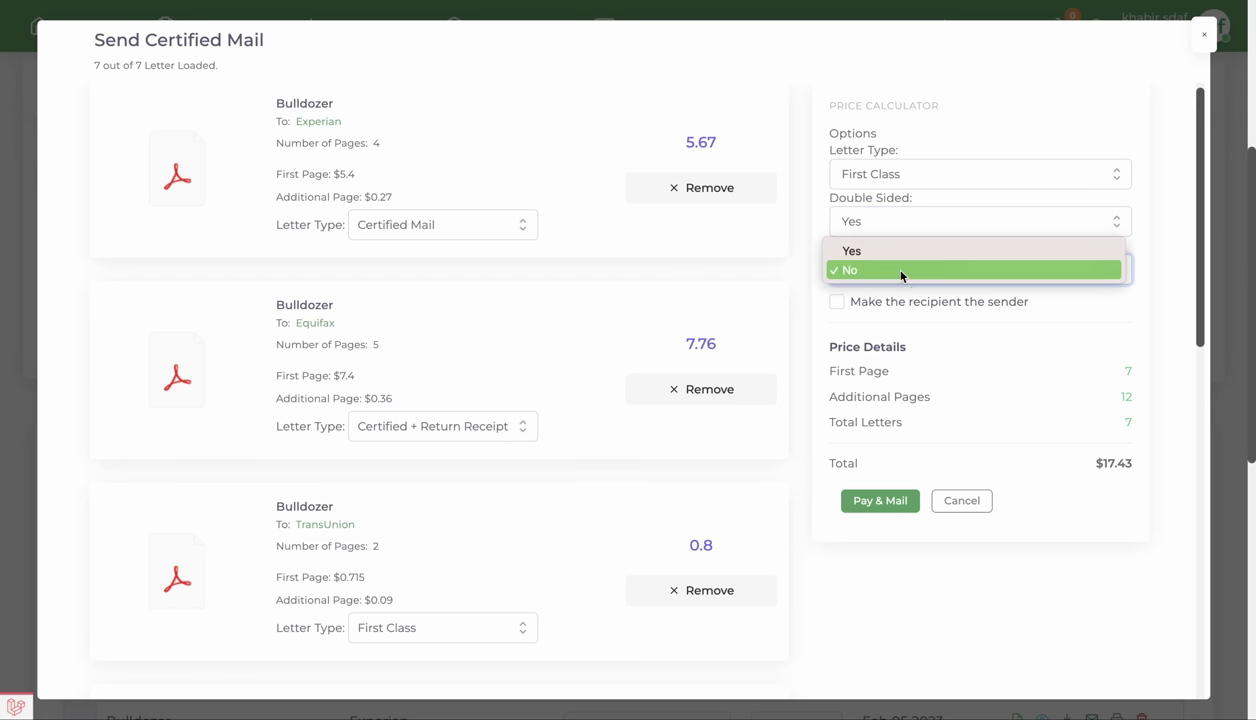
pyautogui.click(795, 232)
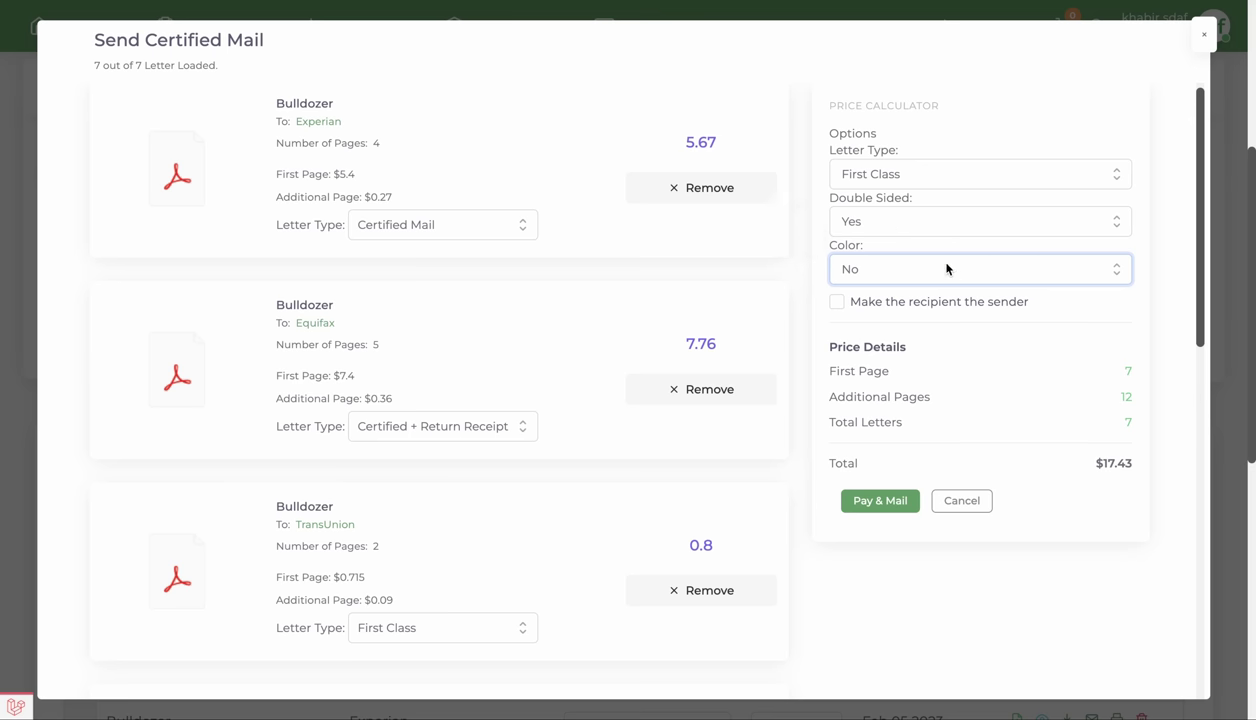
pyautogui.click(950, 268)
pyautogui.click(894, 252)
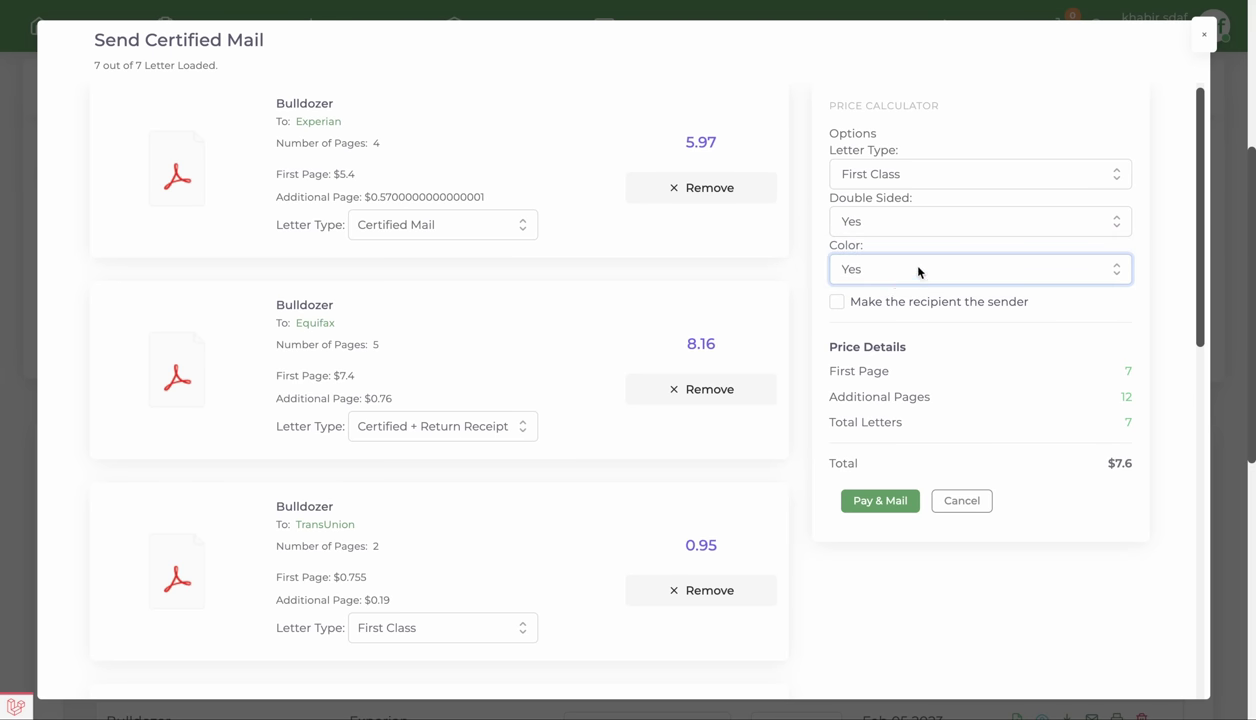
# - Set the Experian inquiry letter's mailing type, then close the Send Certified Mail dialog without mailing
pyautogui.scroll(1, 990, 320)
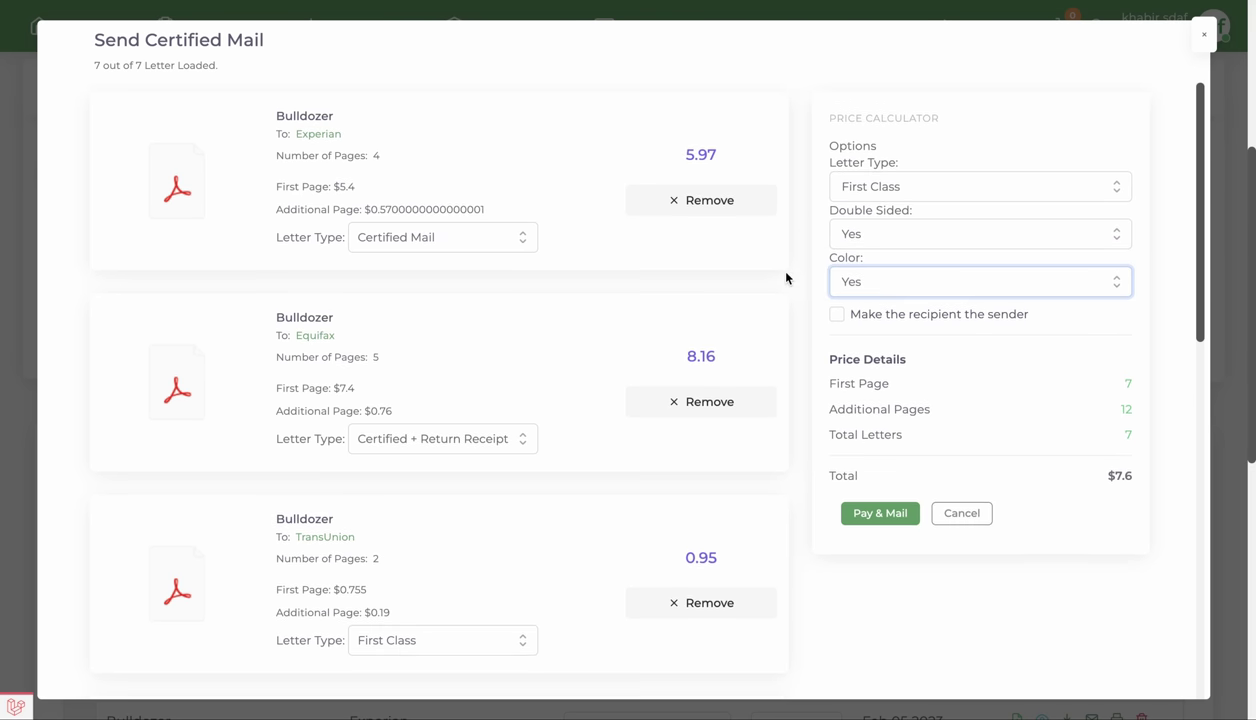
pyautogui.click(548, 273)
pyautogui.scroll(-6, 535, 290)
pyautogui.click(420, 387)
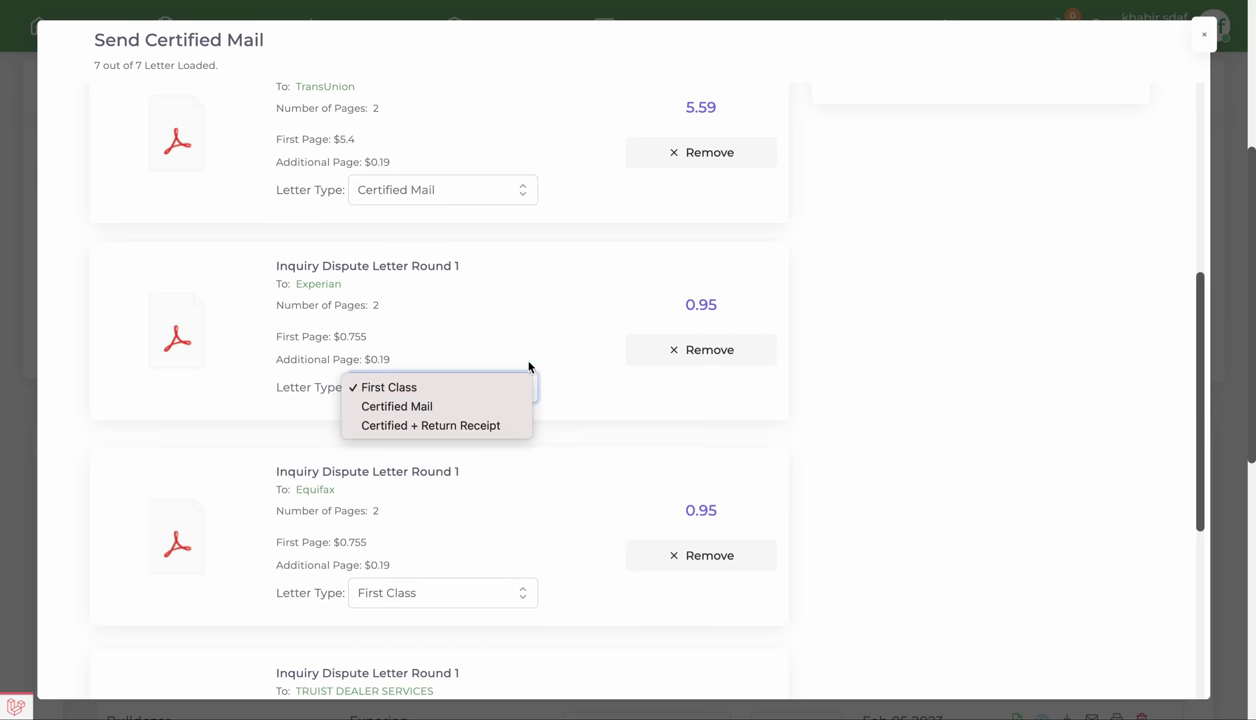
pyautogui.click(875, 300)
pyautogui.scroll(5, 715, 285)
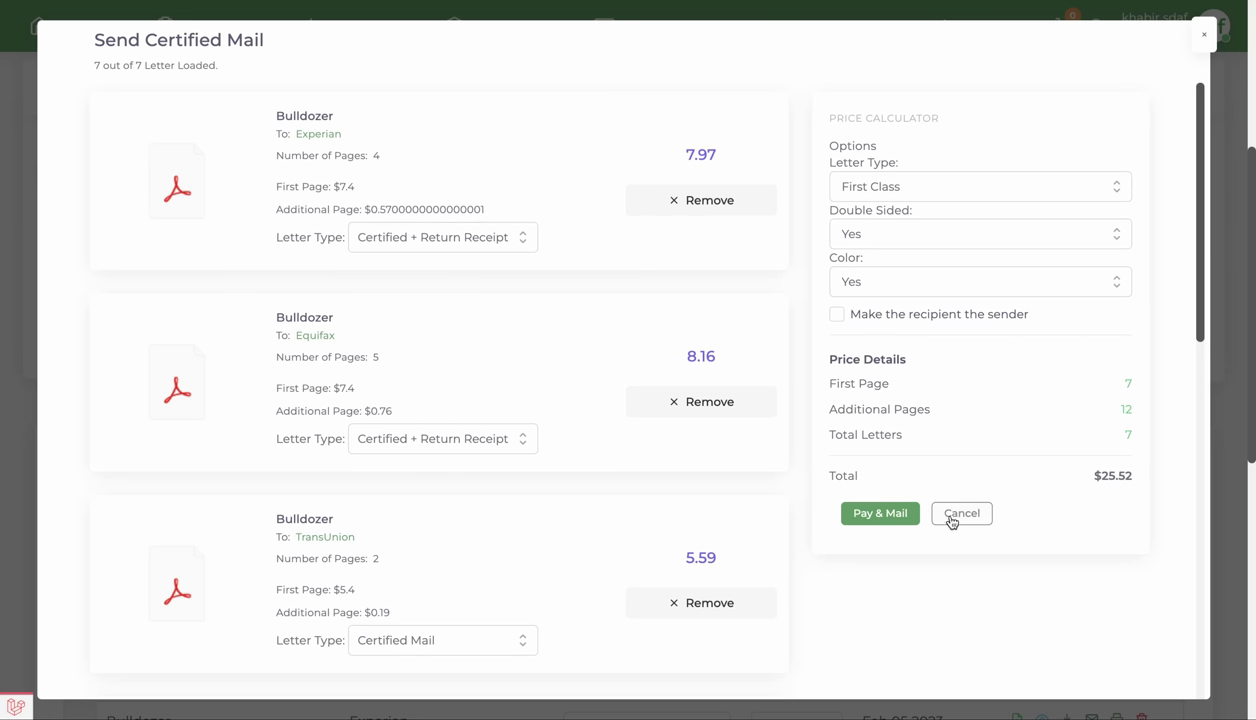
pyautogui.click(1207, 37)
pyautogui.moveTo(541, 90)
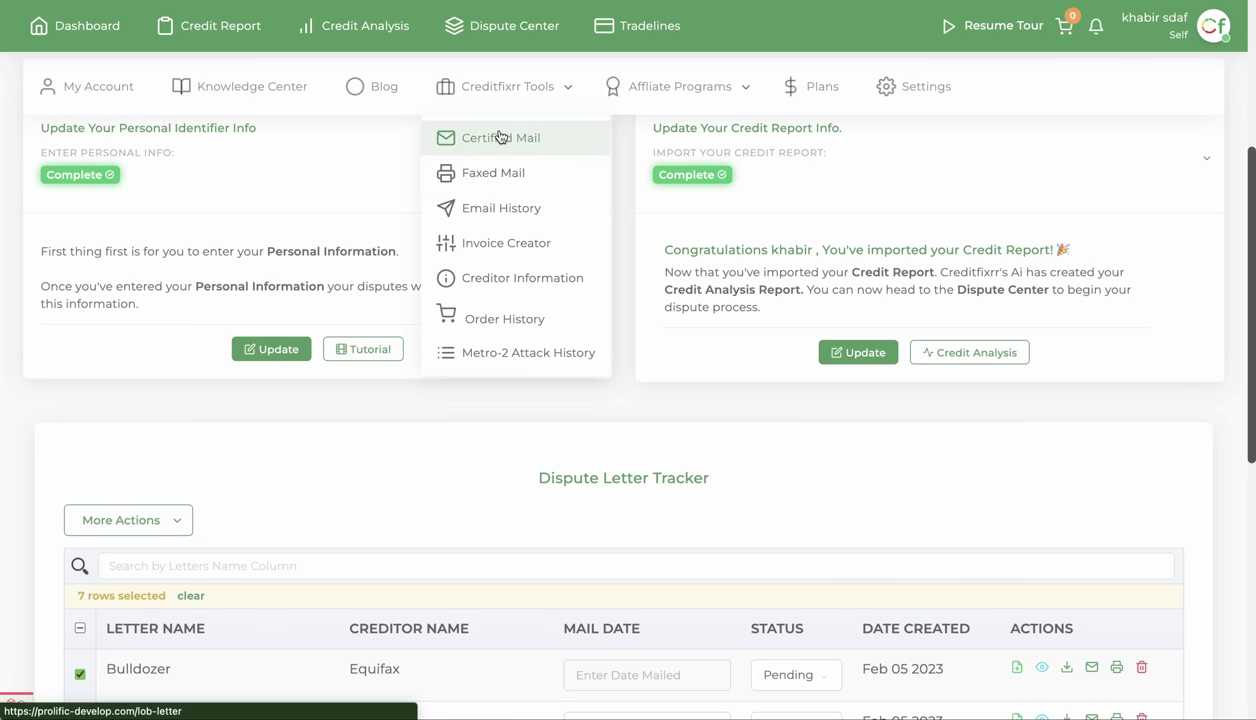
pyautogui.click(500, 137)
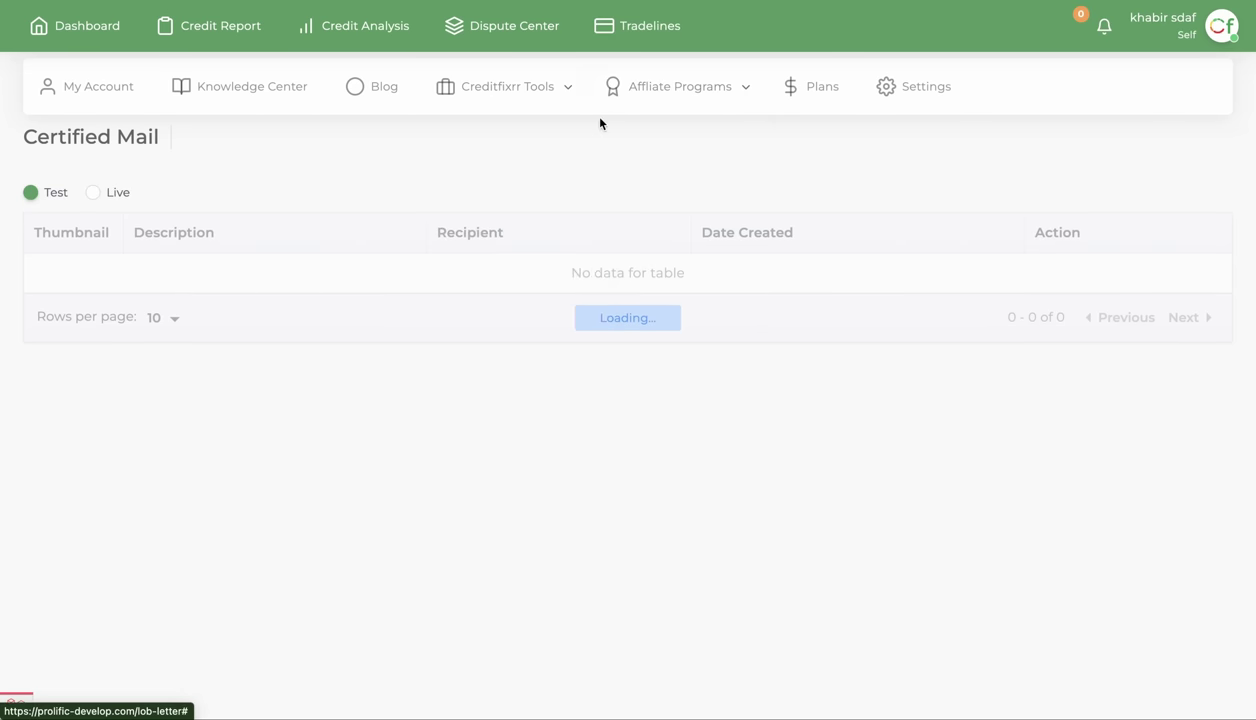
pyautogui.moveTo(505, 87)
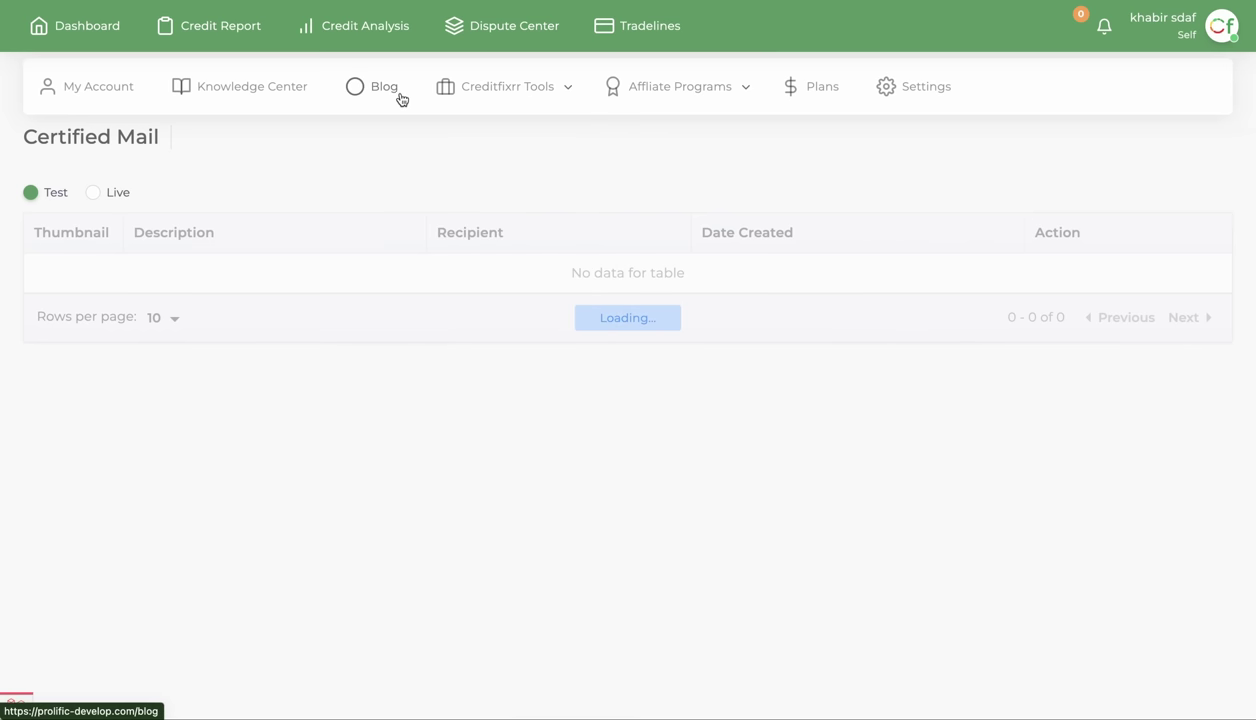
# - Check the Lob Test and Live API Key fields in Settings, then view the Getting Started help videos
pyautogui.click(913, 103)
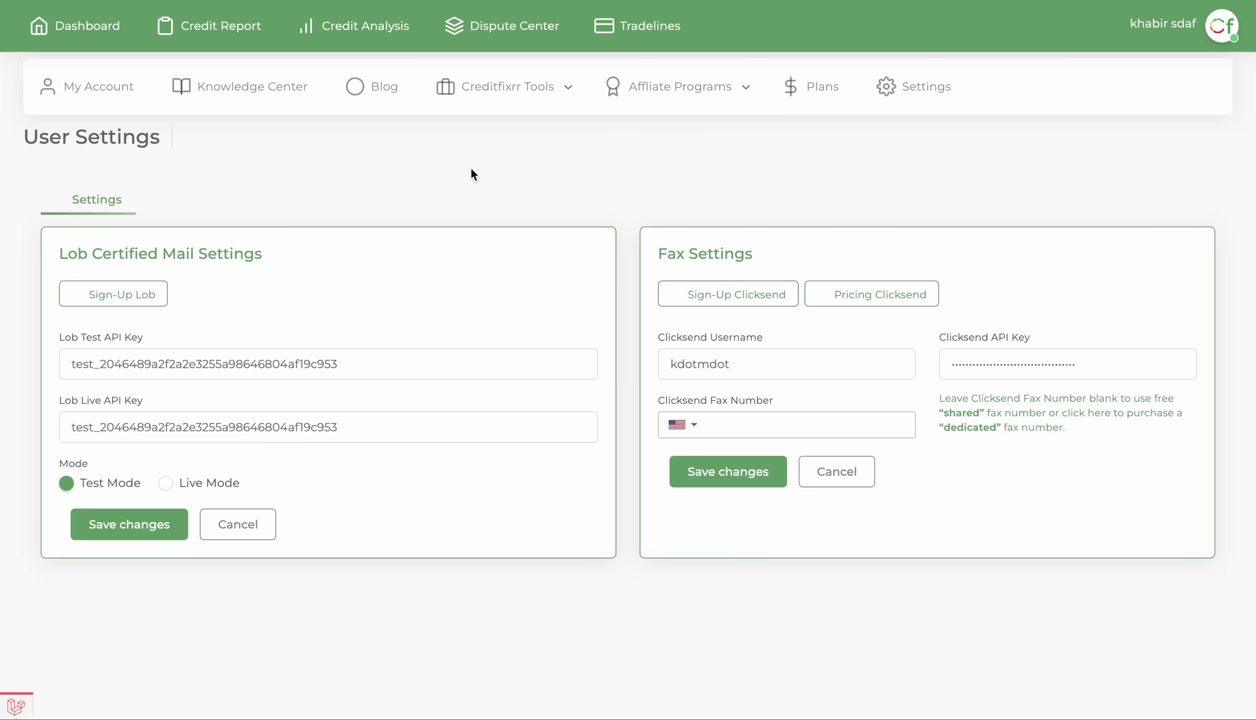
pyautogui.click(88, 354)
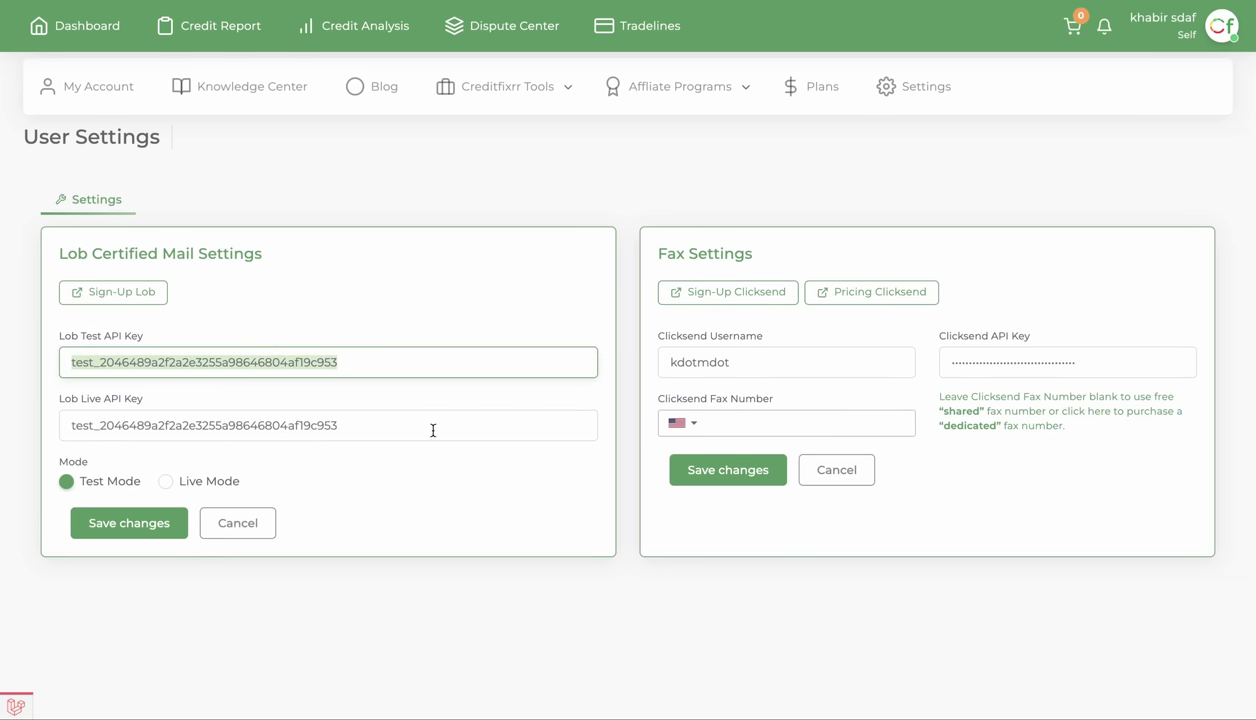
pyautogui.click(98, 415)
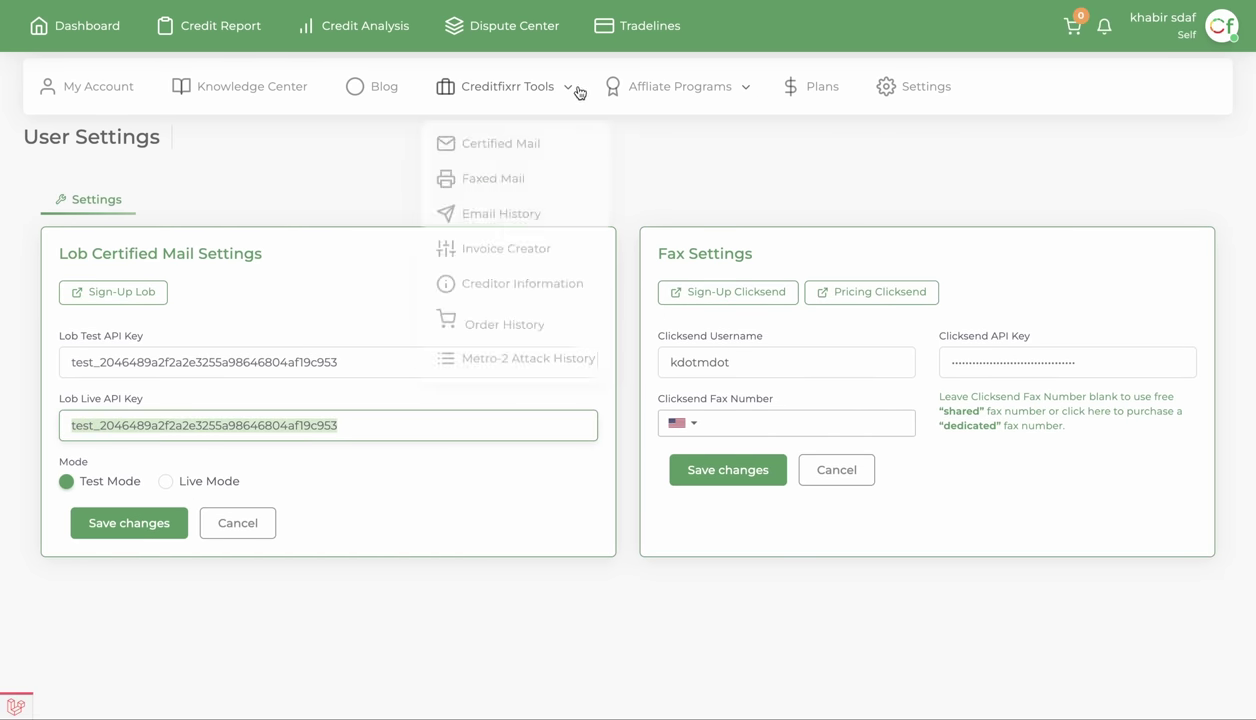
pyautogui.click(505, 141)
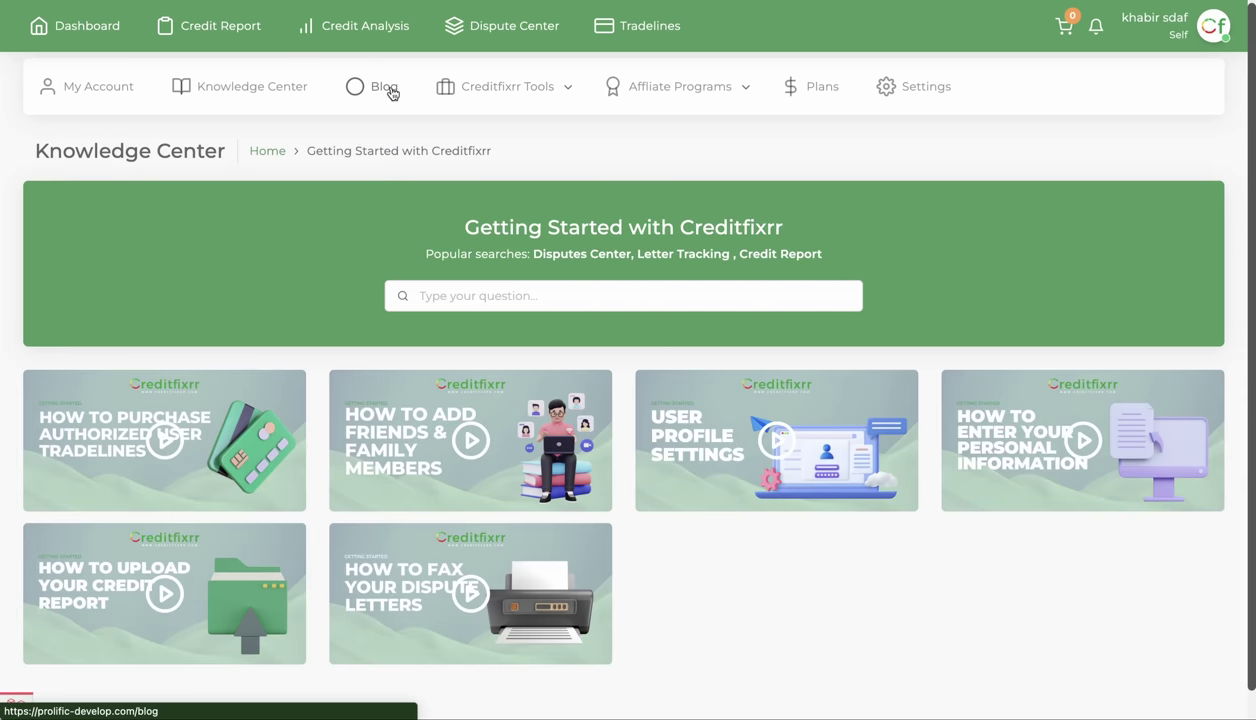
# - Browse the Blog, the Creditfixrr Rewards 10% referral commission and My Account, then go back to Dashboard
pyautogui.click(388, 89)
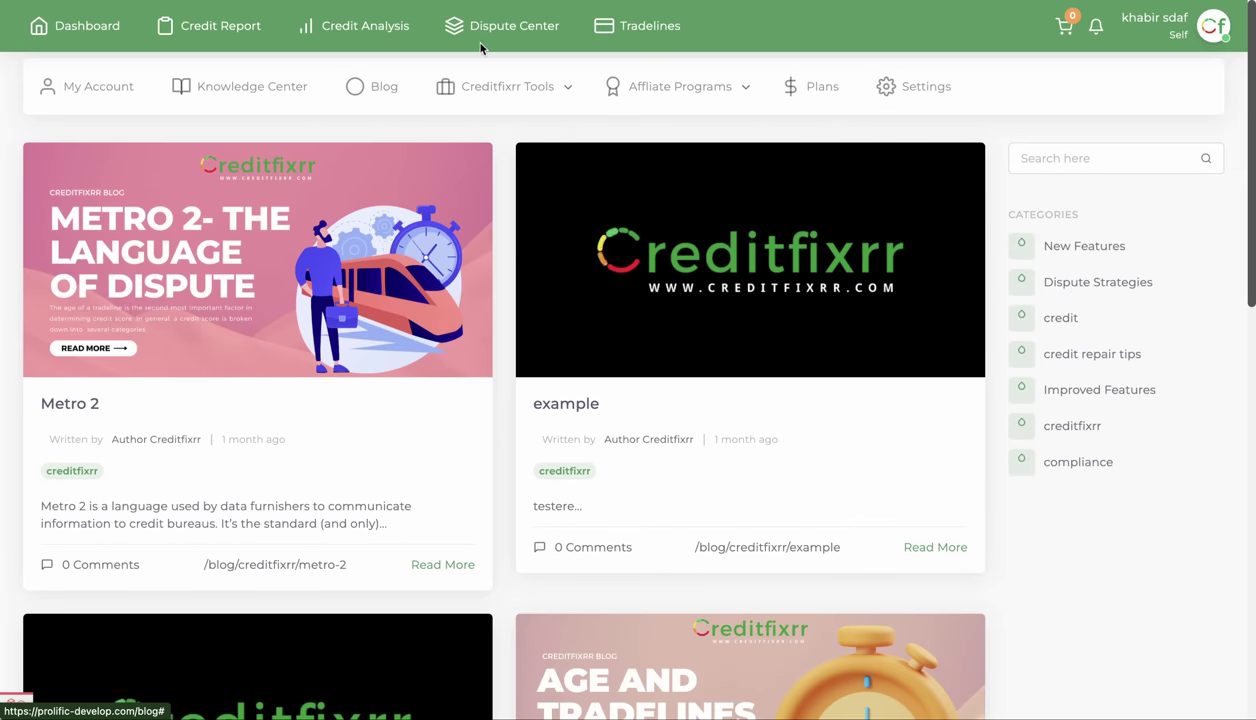
pyautogui.click(672, 80)
pyautogui.click(670, 146)
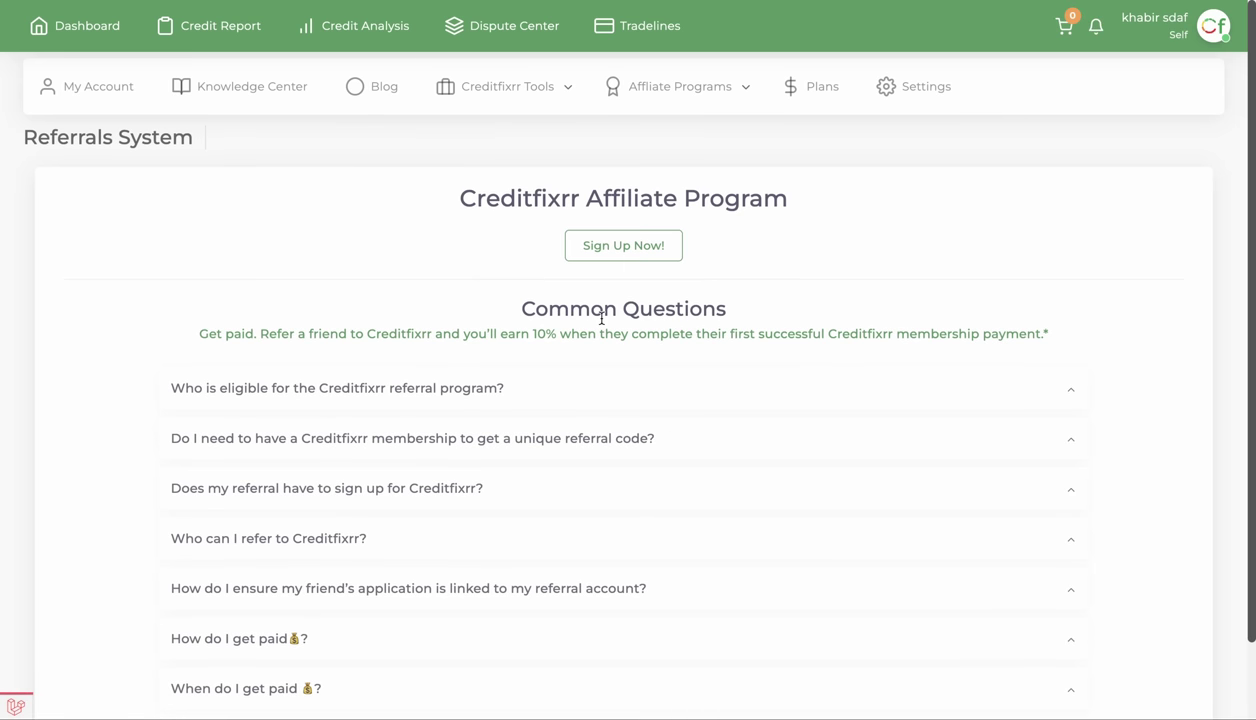
pyautogui.moveTo(533, 333)
pyautogui.mouseDown()
pyautogui.moveTo(564, 336)
pyautogui.moveTo(542, 337)
pyautogui.mouseUp()
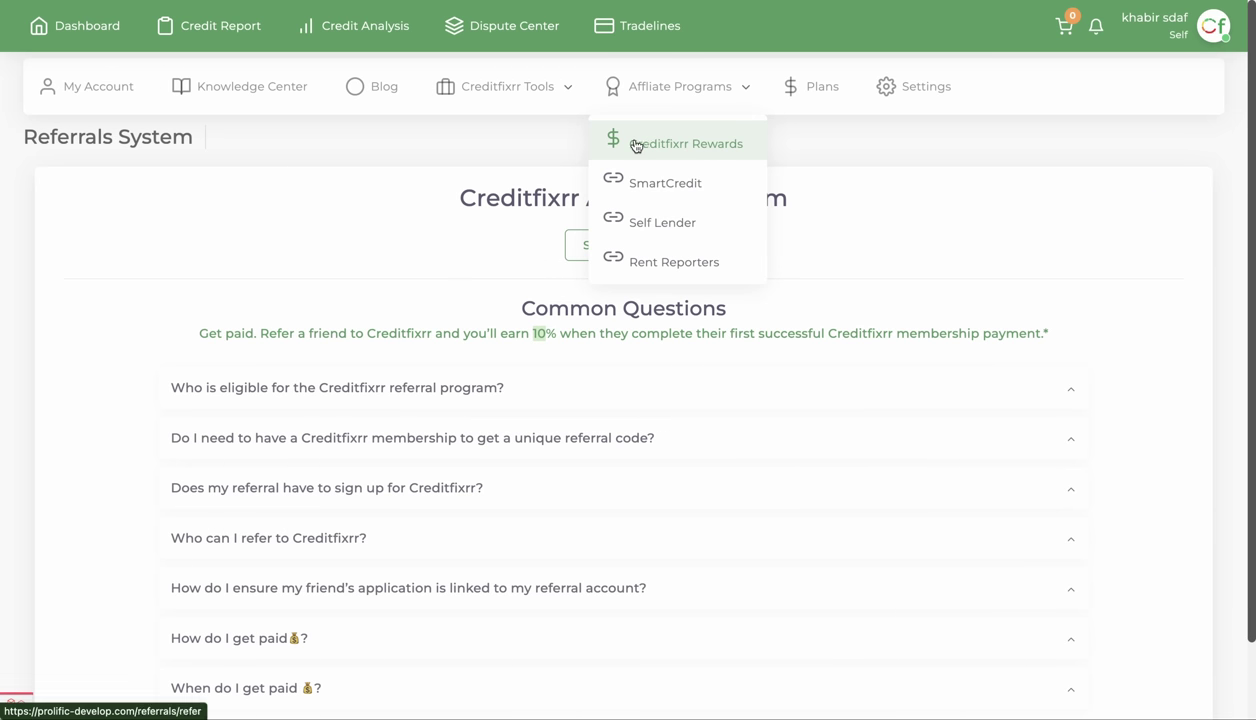
pyautogui.click(80, 88)
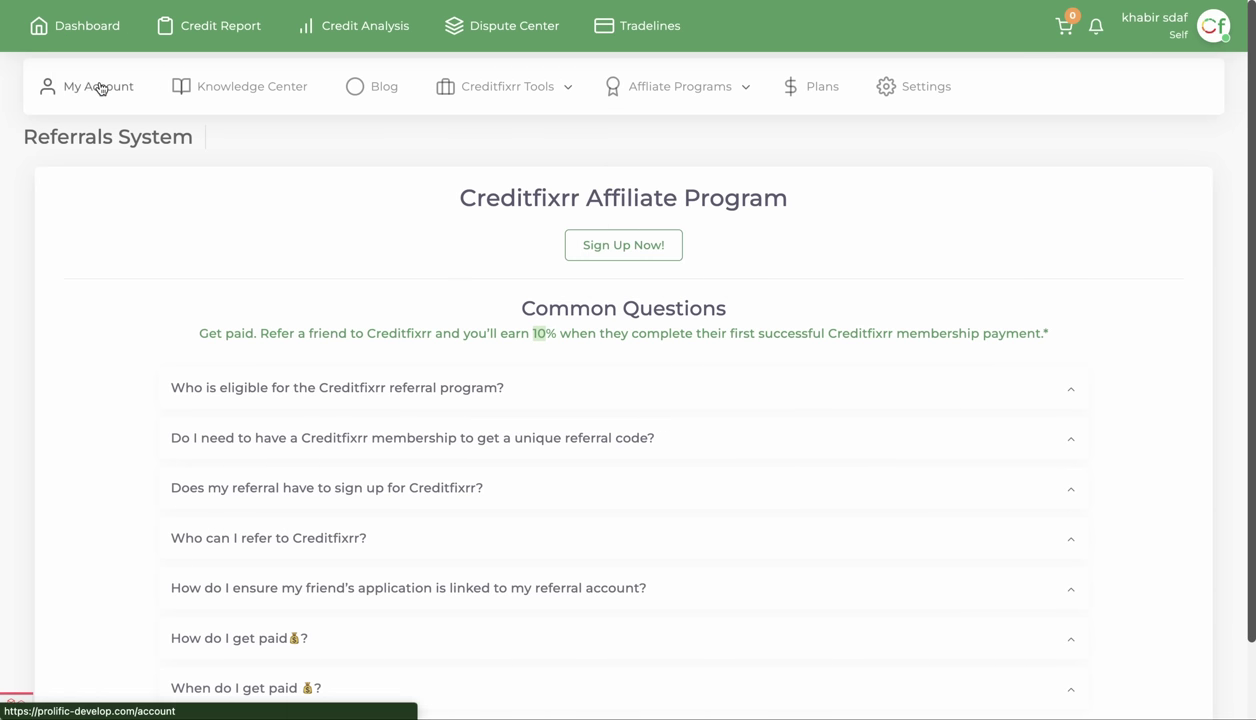
pyautogui.click(76, 28)
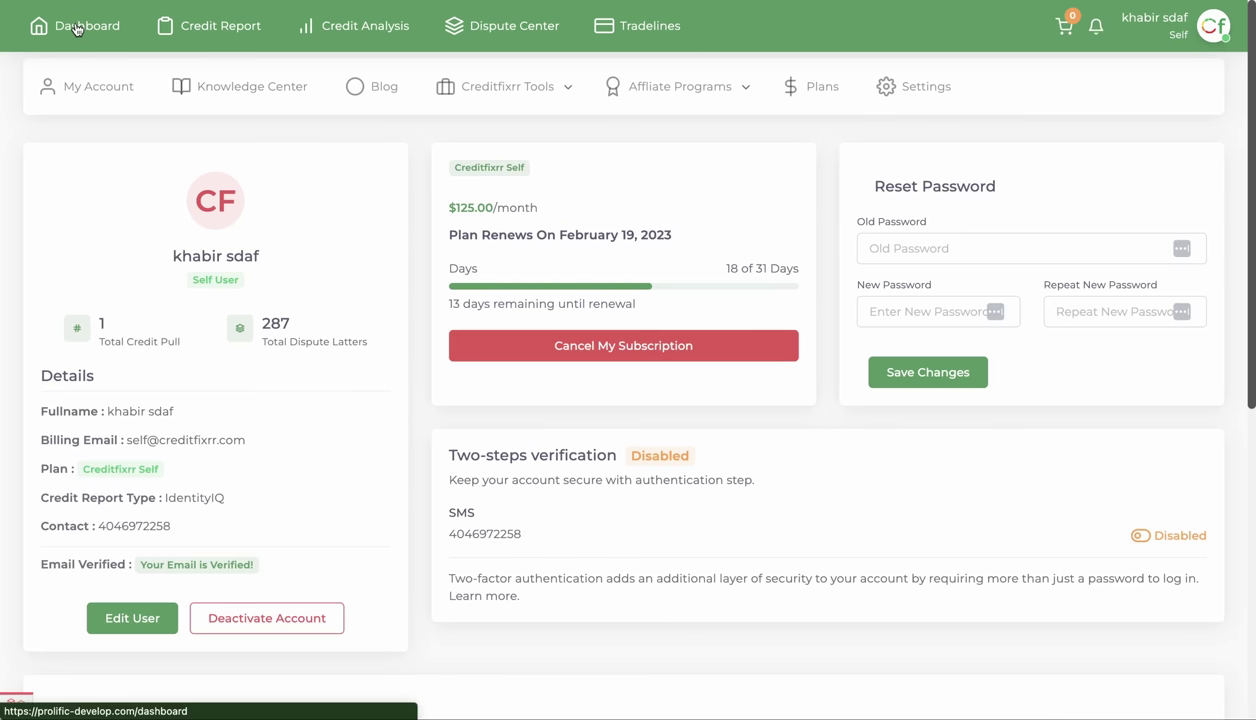
# - Narrow Tradelines to the top price range and add the Chase, Barclays and Capital One cards to the cart
pyautogui.click(660, 30)
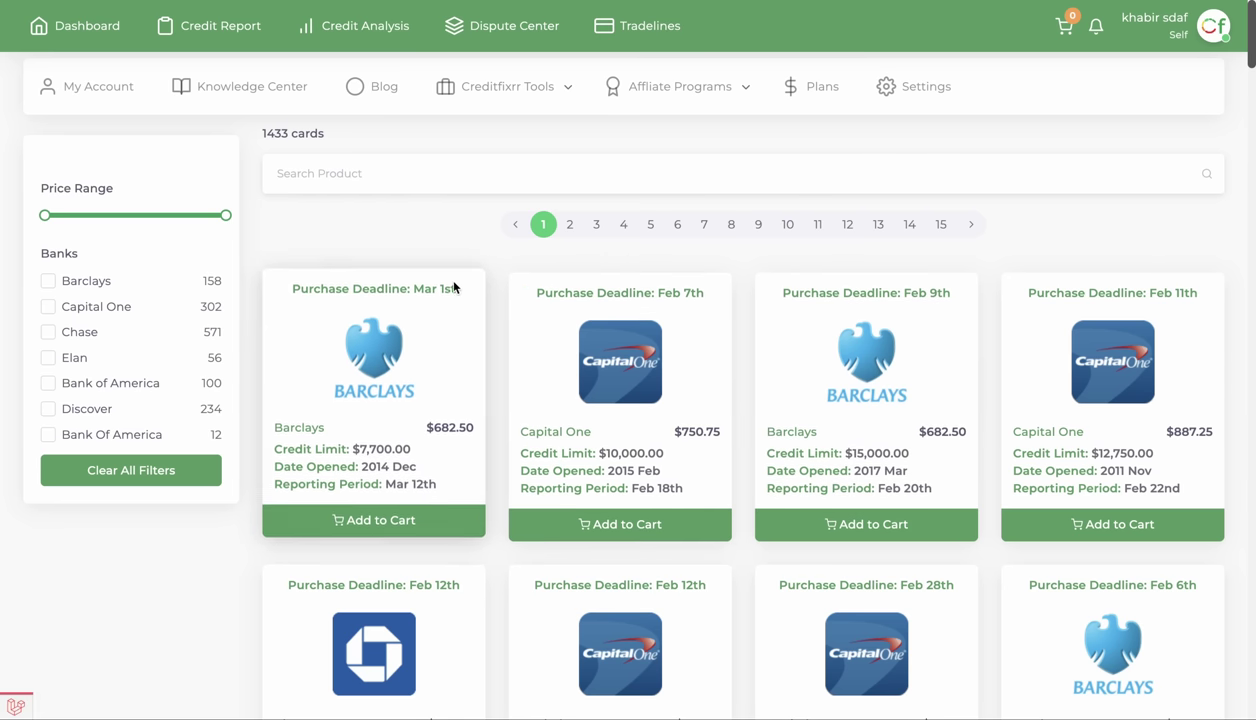
pyautogui.moveTo(195, 216); pyautogui.dragTo(189, 215)
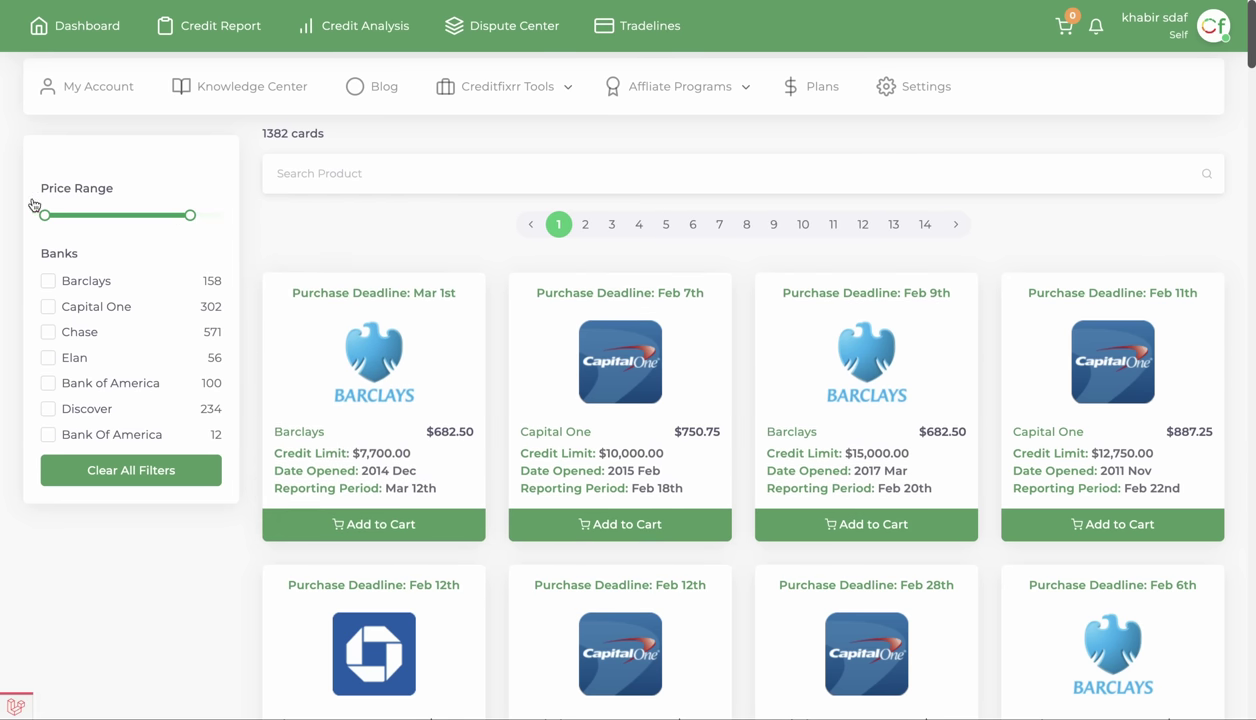
pyautogui.moveTo(44, 216); pyautogui.dragTo(160, 216)
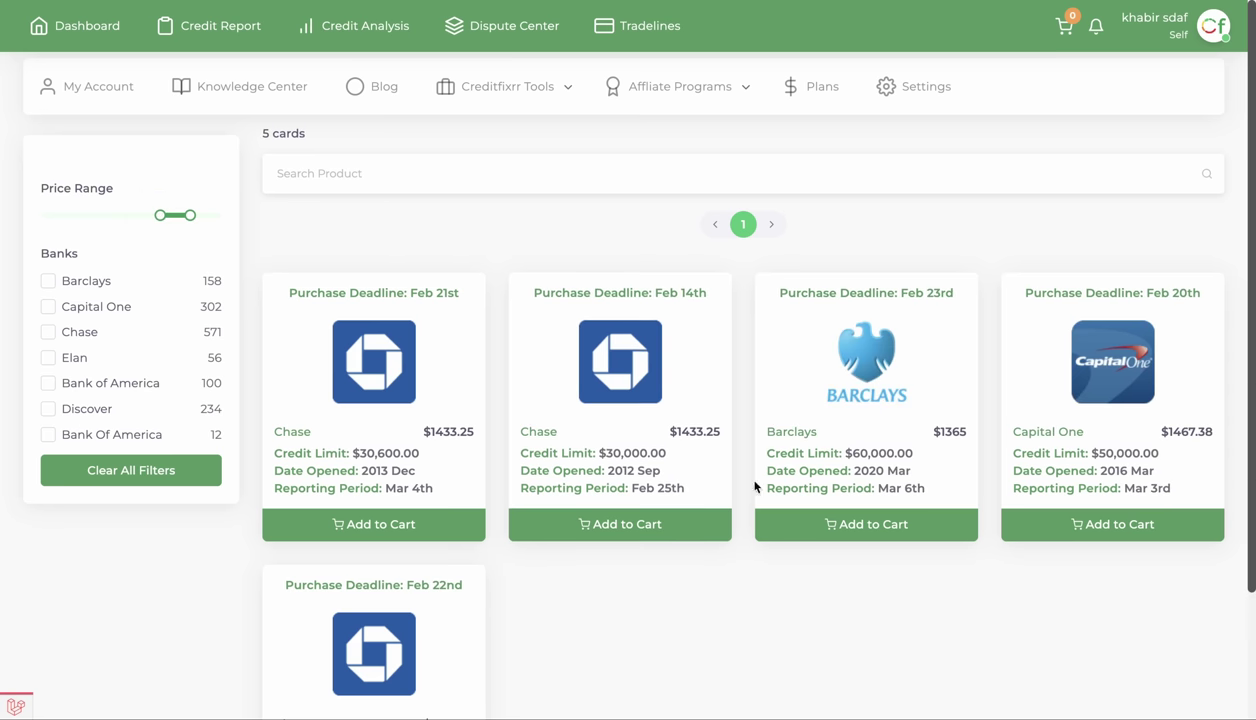
pyautogui.click(620, 530)
pyautogui.click(880, 526)
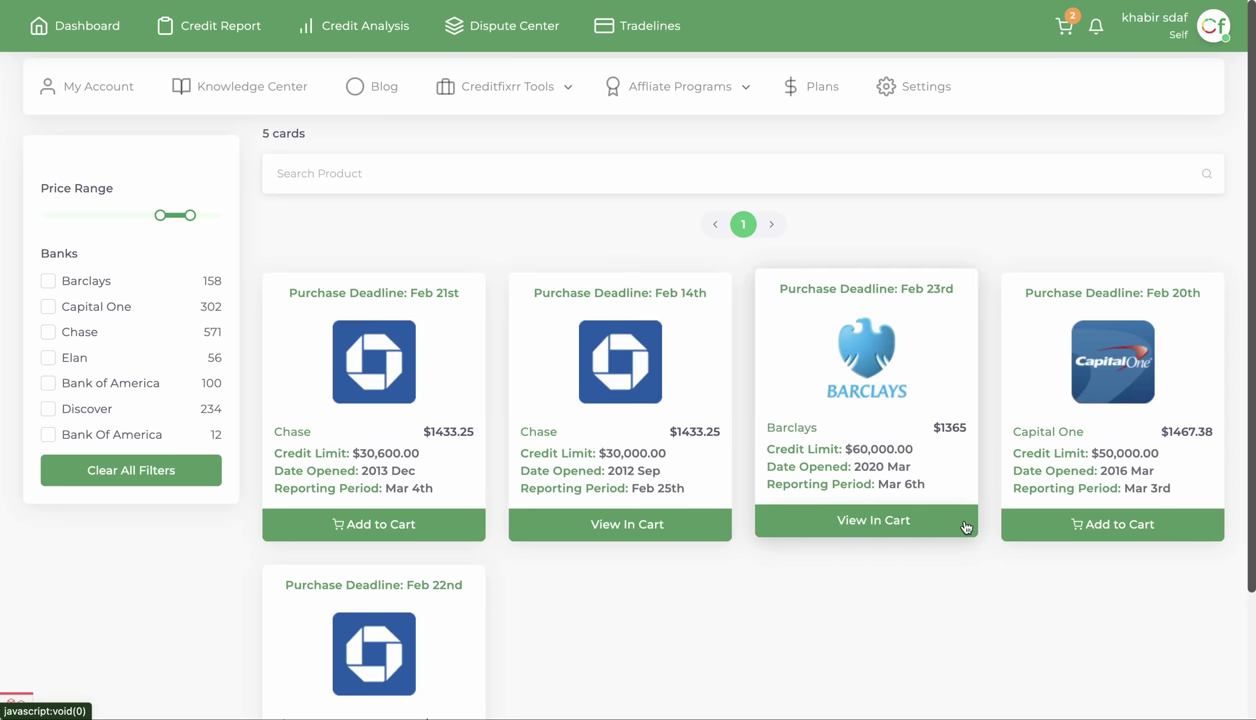
pyautogui.click(1117, 530)
# - Place the $4265.63 cart order to reach the Authorized User Information step
pyautogui.click(885, 524)
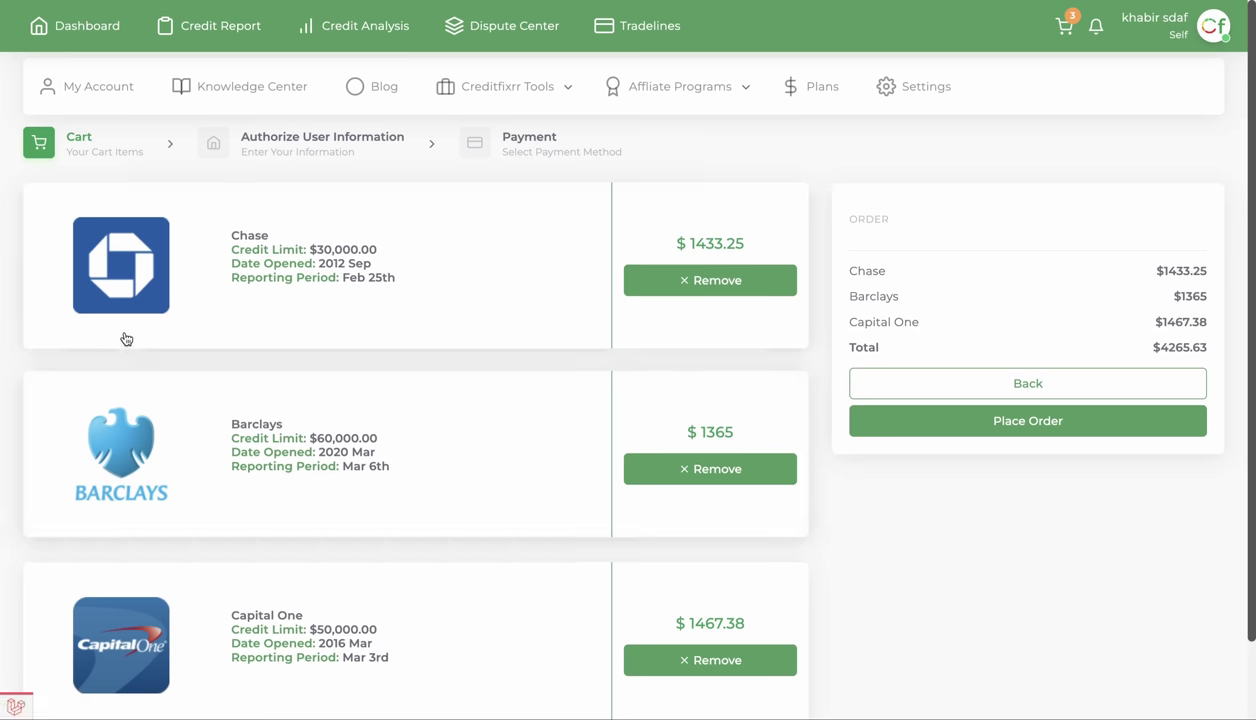
pyautogui.scroll(-2, 496, 373)
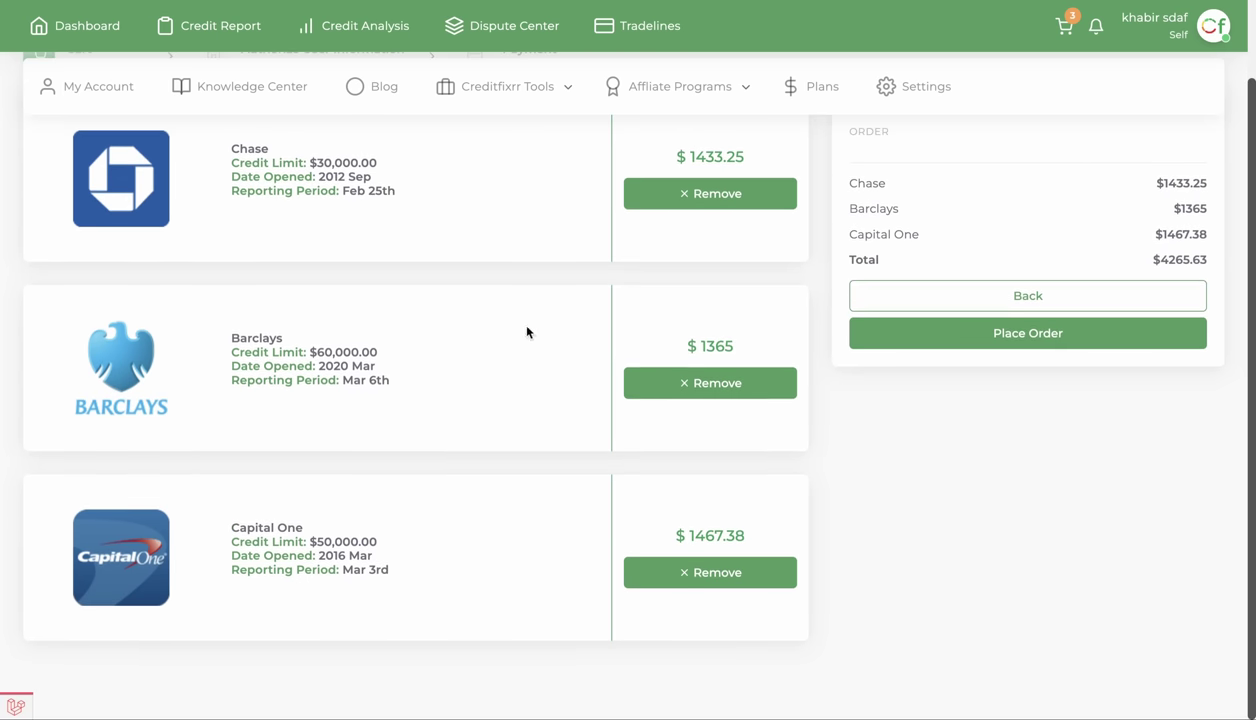
pyautogui.click(1018, 331)
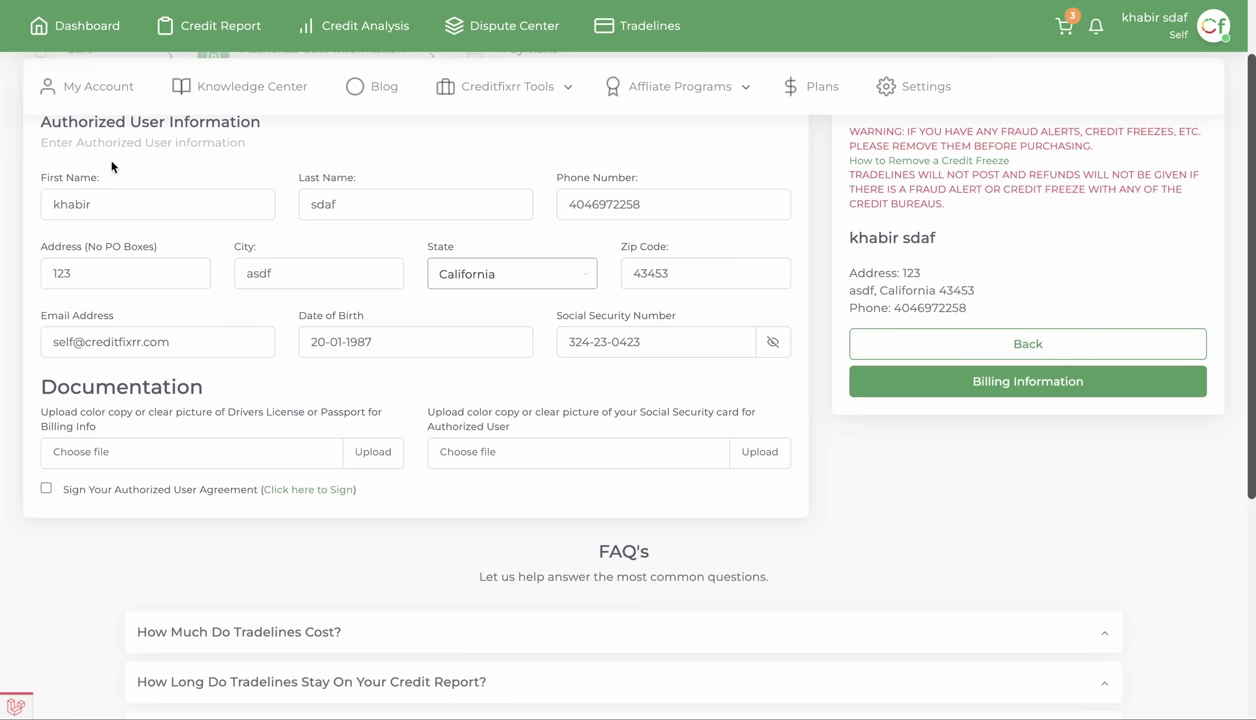
pyautogui.scroll(-4, 704, 479)
pyautogui.scroll(5, 541, 314)
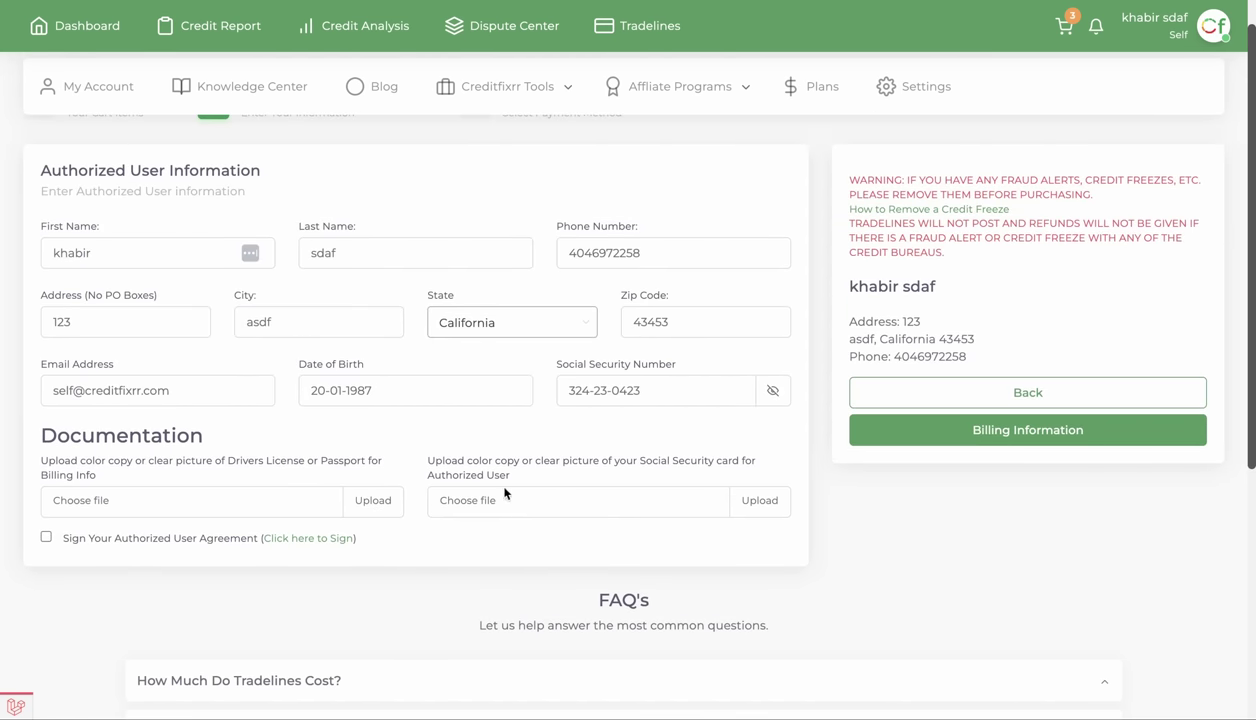
pyautogui.scroll(1, 750, 288)
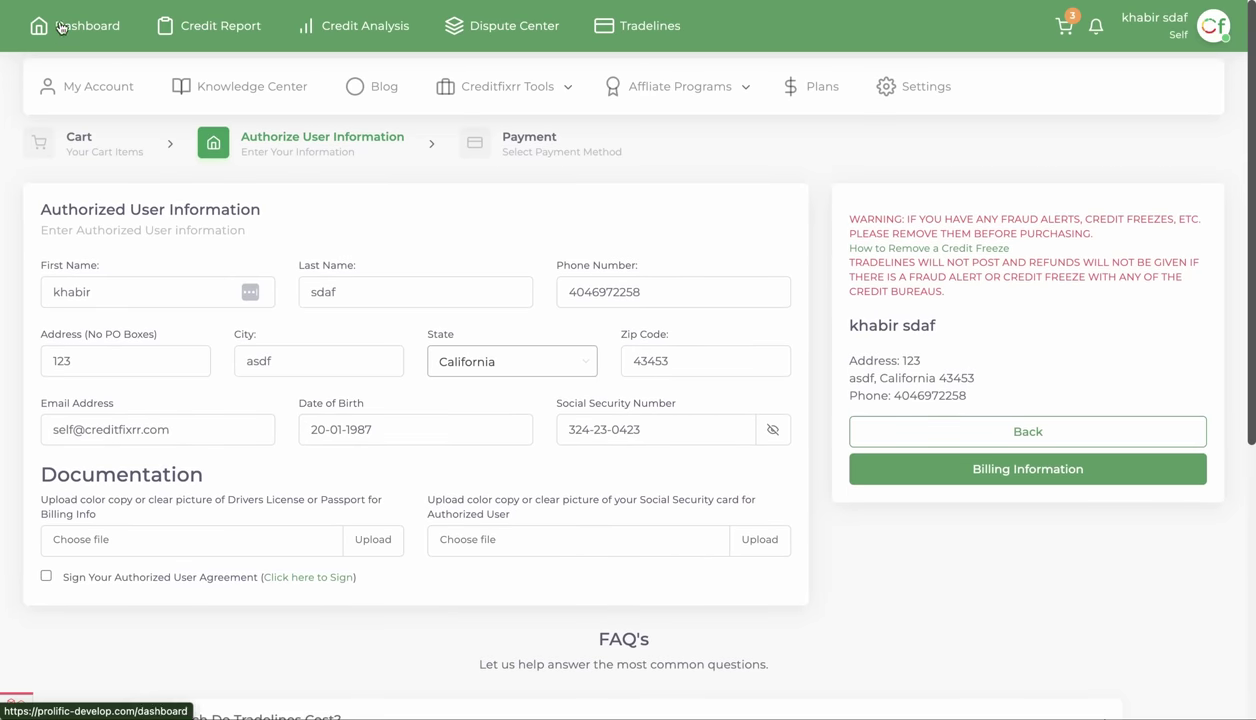
# - On the dashboard, expand 'Your Creditfixrr Path to Success' and show the Follow Us channels and Get Paid step
pyautogui.click(60, 27)
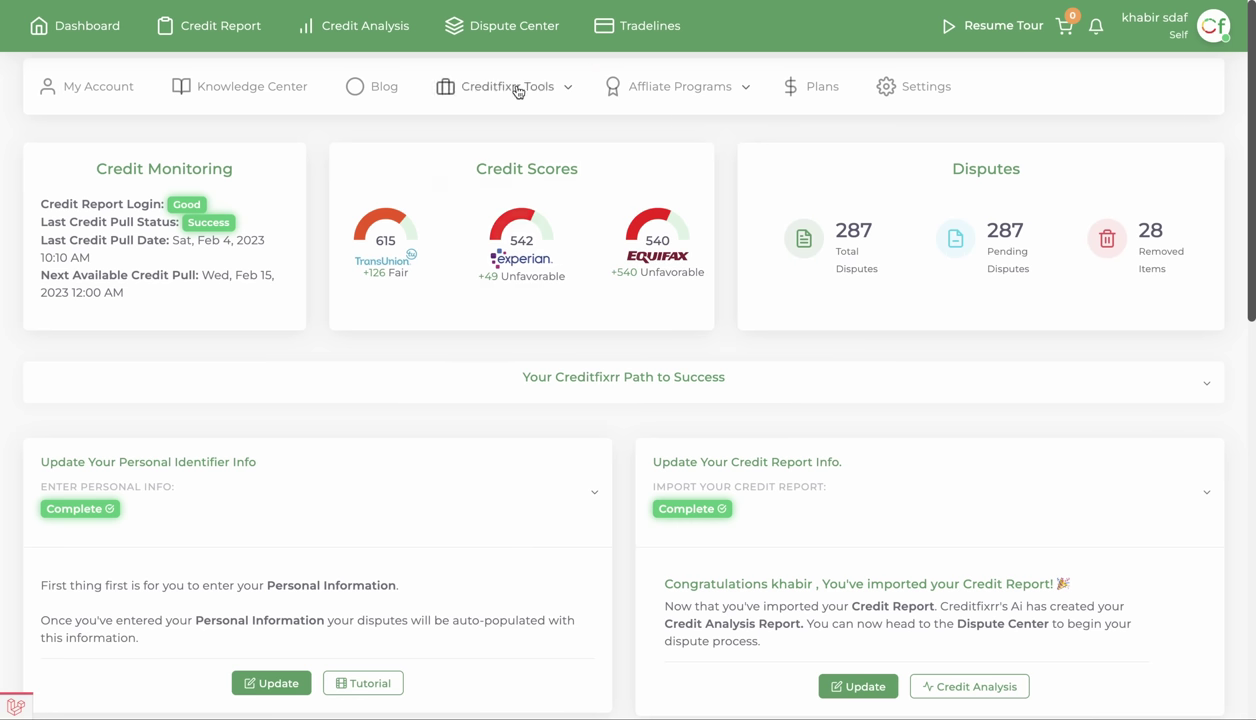
pyautogui.click(527, 378)
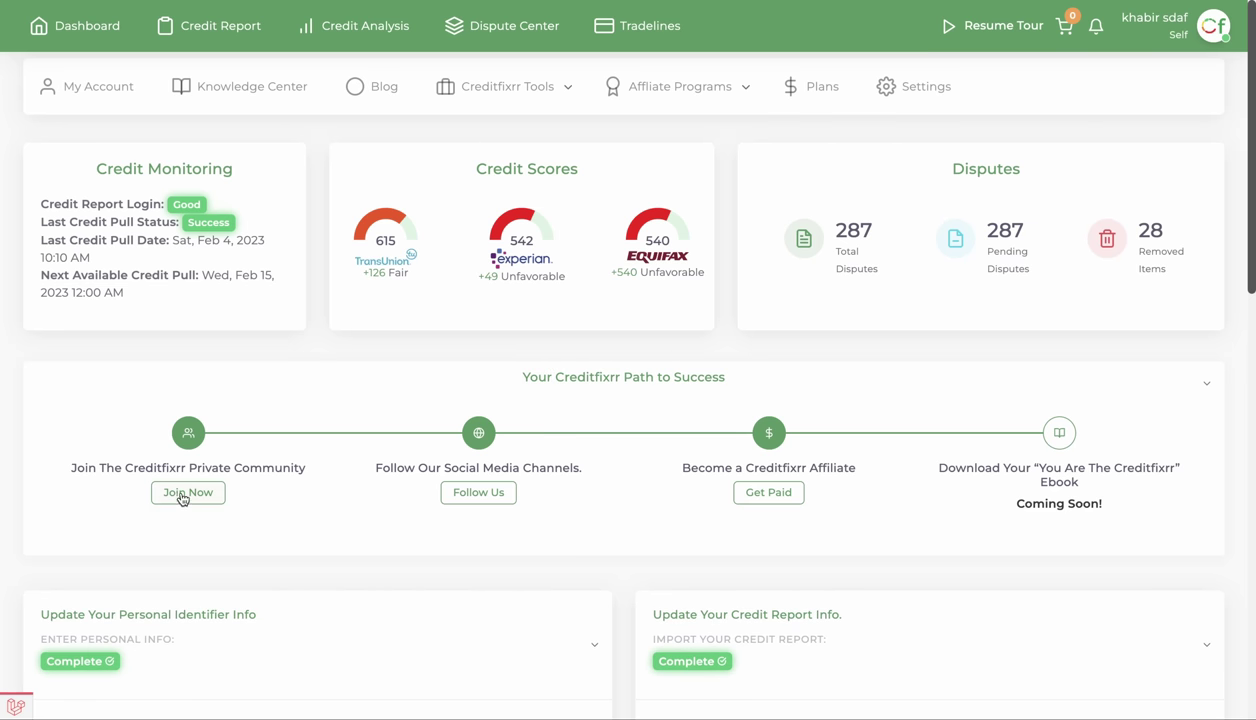
pyautogui.click(507, 495)
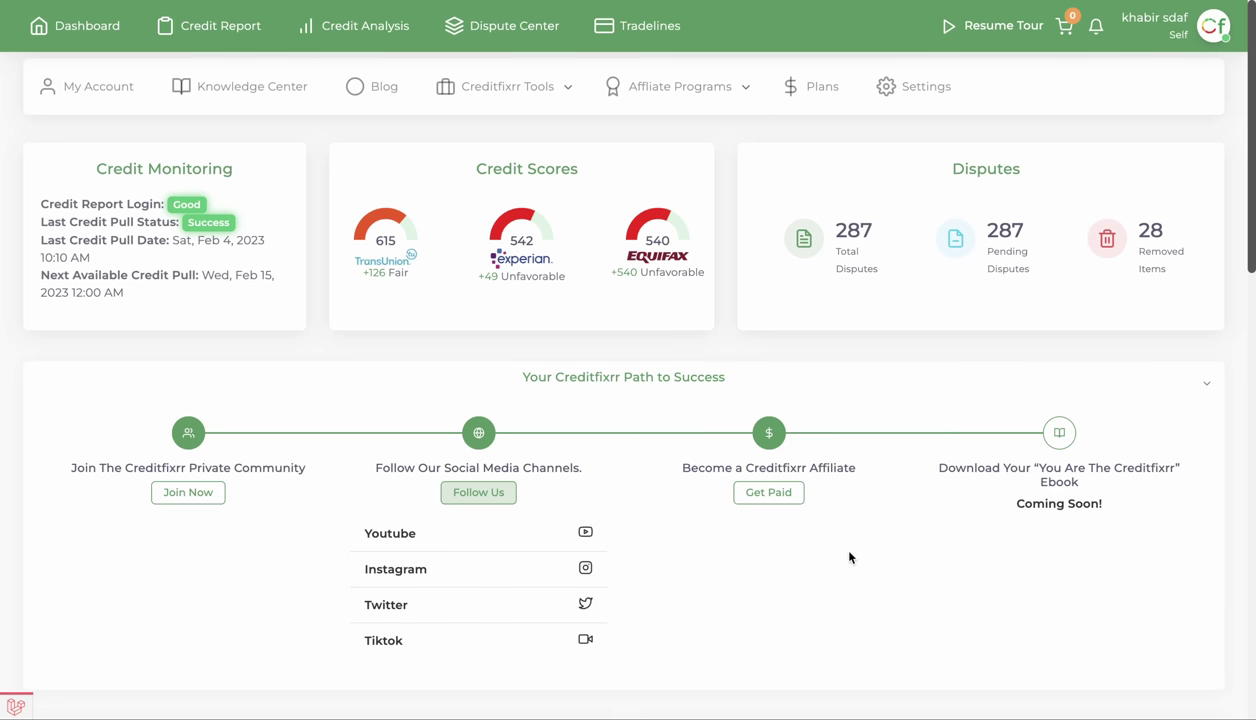
pyautogui.click(767, 493)
pyautogui.moveTo(672, 90)
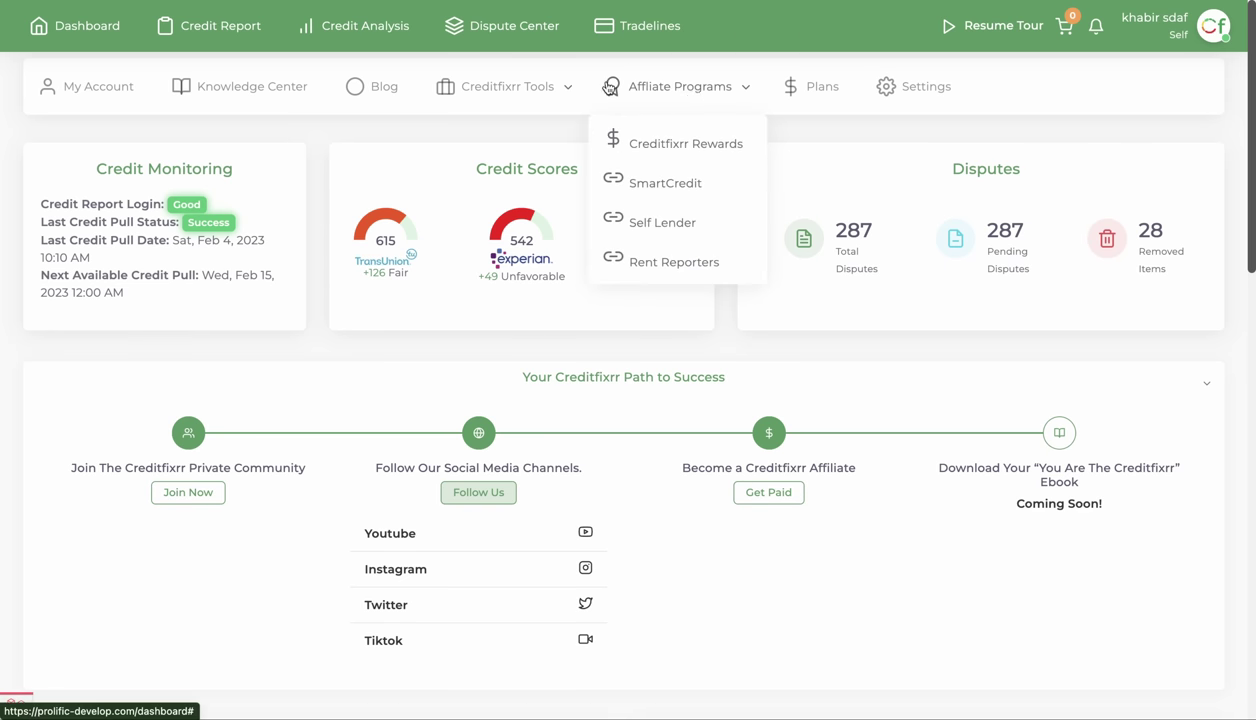